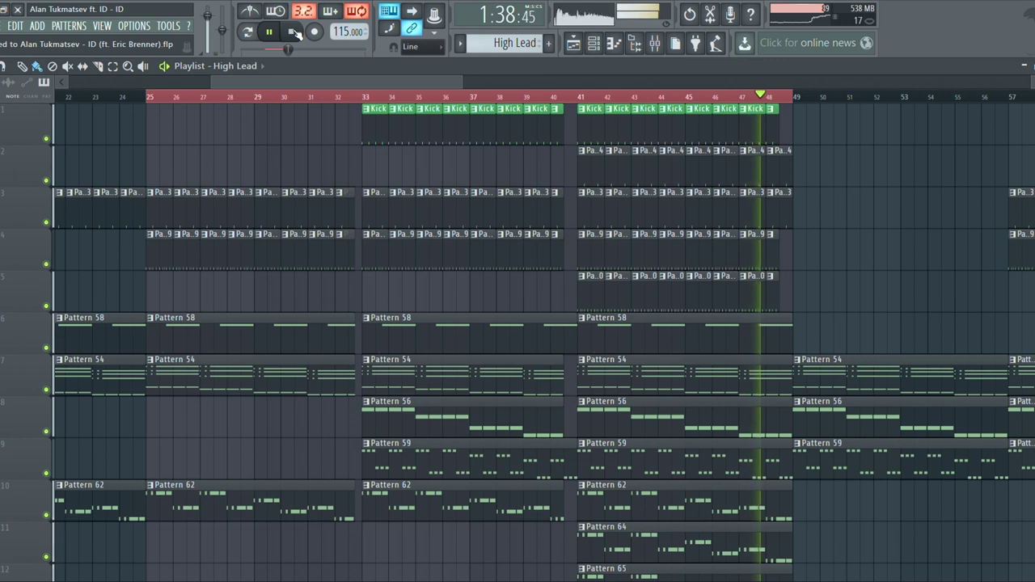
Stop playback and look over the pattern clips and automation envelopes in the playlist
{"action": "left_click", "coordinate": [295, 32]}
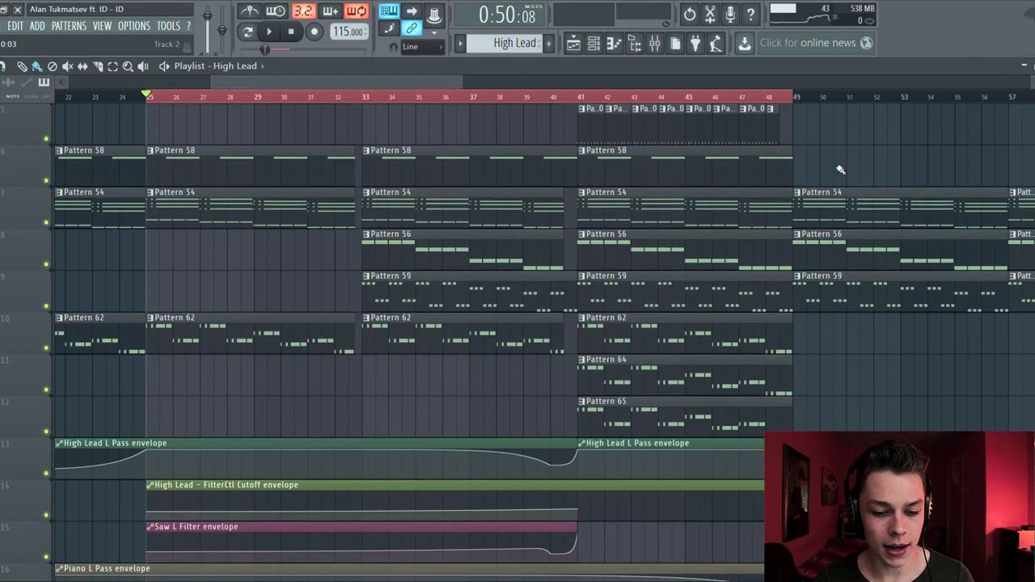
{"action": "scroll", "coordinate": [480, 219], "scroll_direction": "up", "scroll_amount": 3}
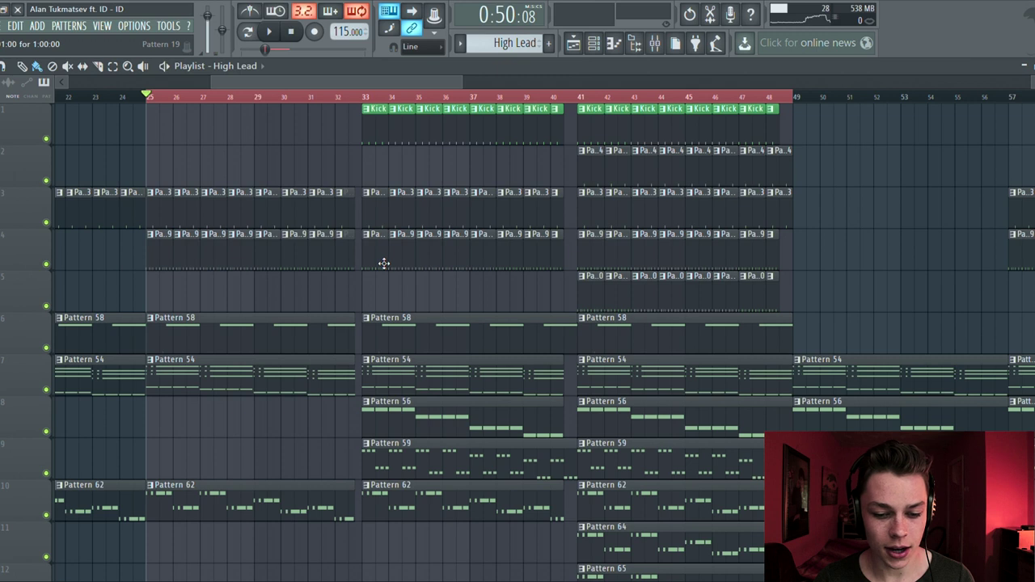
{"action": "scroll", "coordinate": [583, 303], "scroll_direction": "down", "scroll_amount": 2}
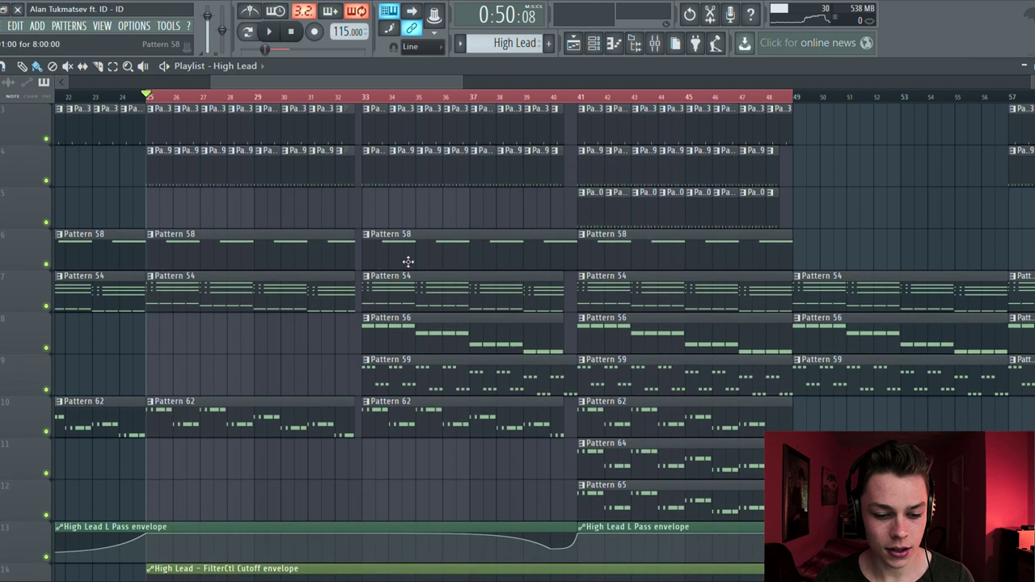
{"action": "scroll", "coordinate": [394, 258], "scroll_direction": "down", "scroll_amount": 1}
{"action": "scroll", "coordinate": [418, 291], "scroll_direction": "down", "scroll_amount": 2}
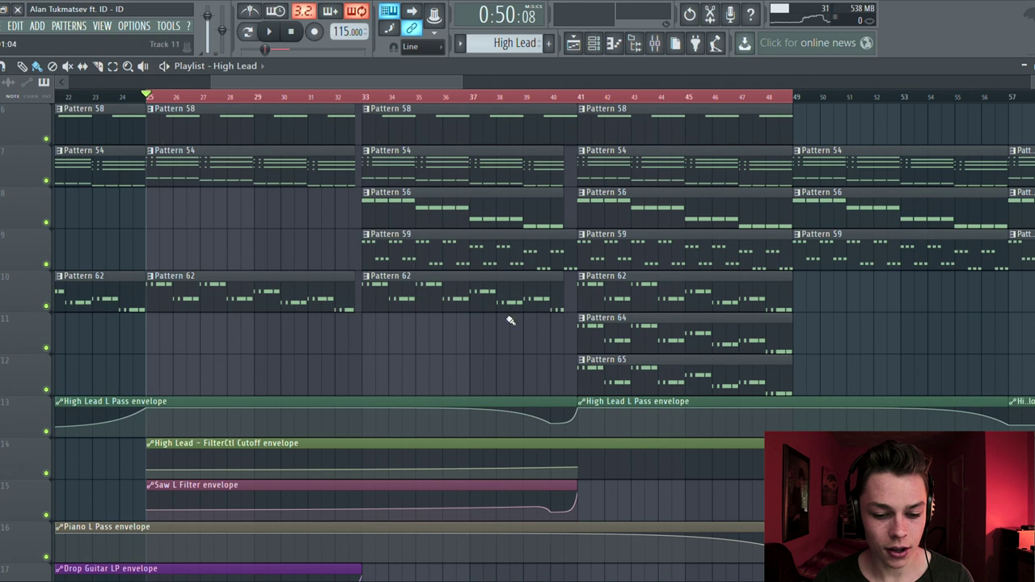
{"action": "scroll", "coordinate": [539, 332], "scroll_direction": "up", "scroll_amount": 5}
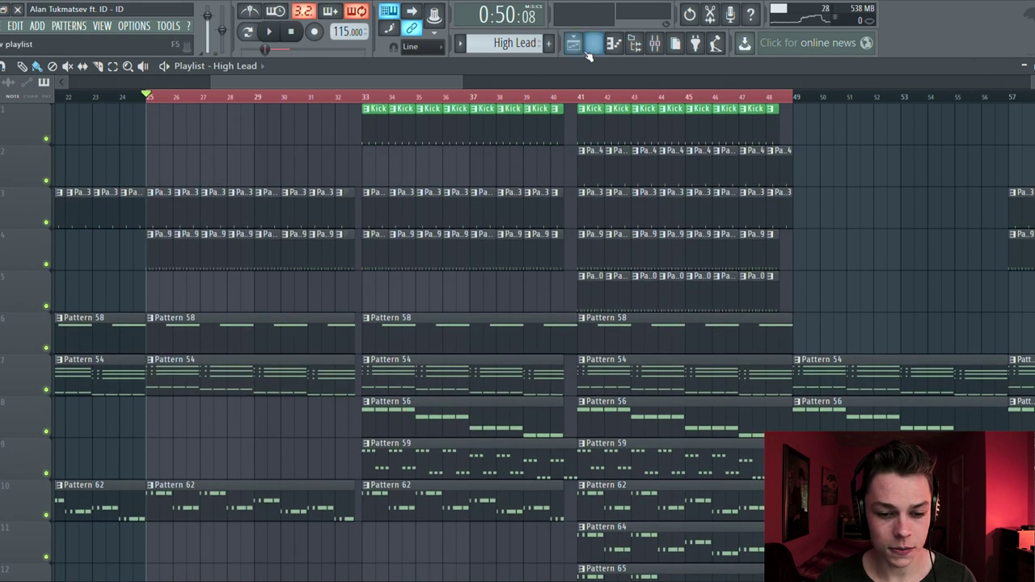
Open the Kick pattern in the piano roll and play it on its own in pattern mode
{"action": "double_click", "coordinate": [386, 132]}
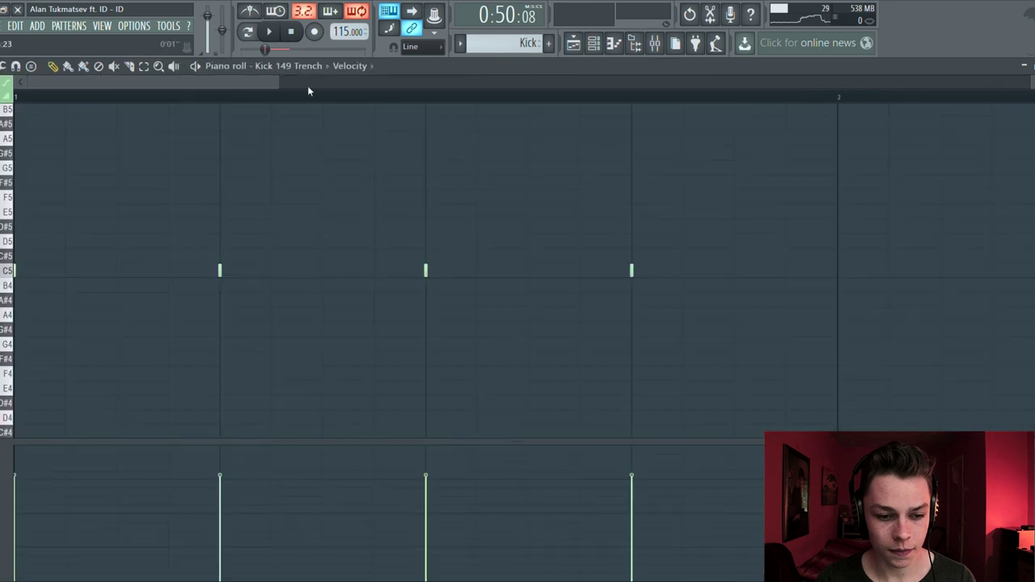
{"action": "left_click", "coordinate": [247, 31]}
{"action": "key", "text": "space"}
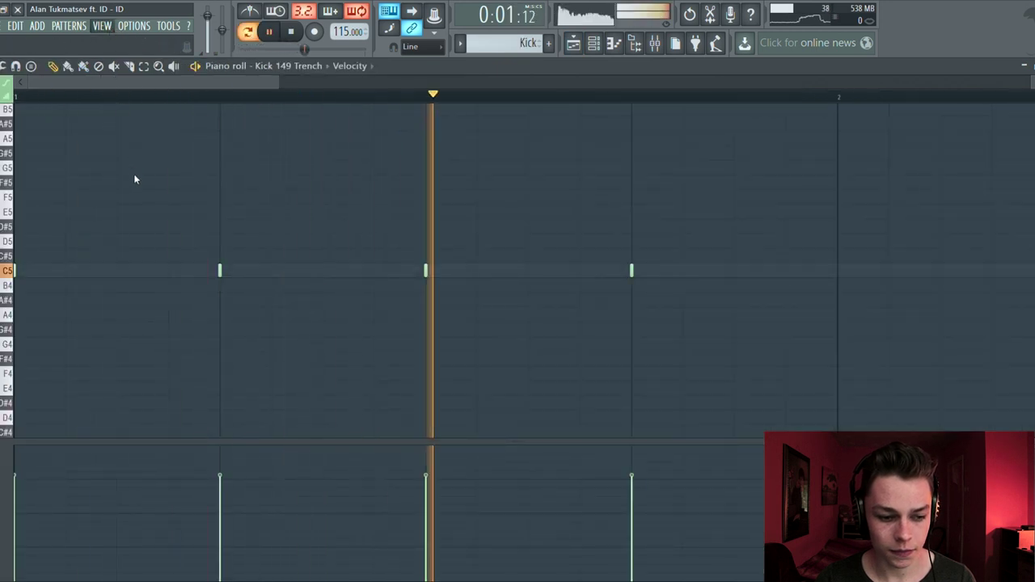
Close the piano roll and bring up the channel rack to view the Kick pattern's layered kick channels
{"action": "key", "text": "F7"}
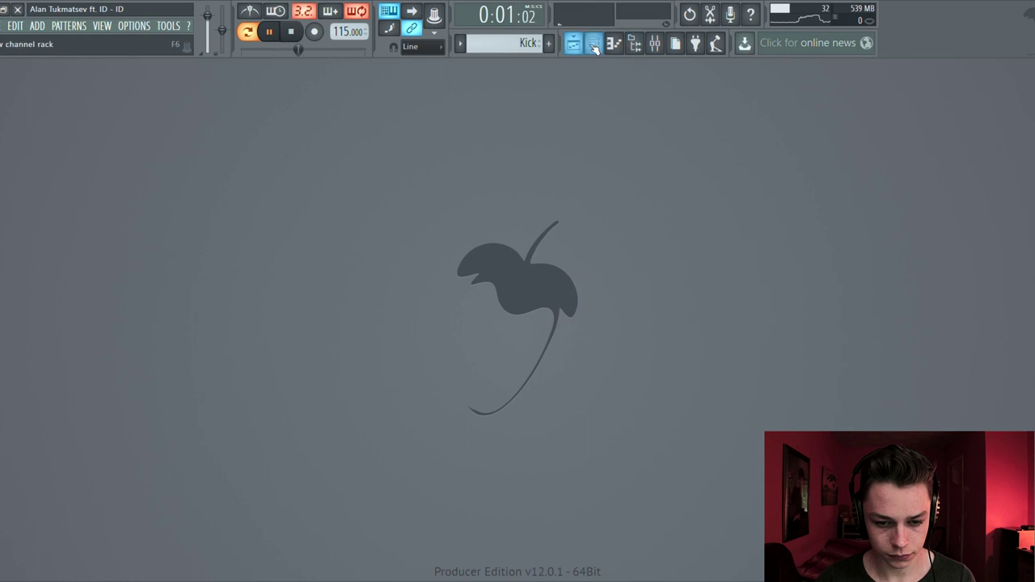
{"action": "left_click", "coordinate": [593, 42]}
{"action": "left_click_drag", "start_coordinate": [231, 99], "coordinate": [354, 87]}
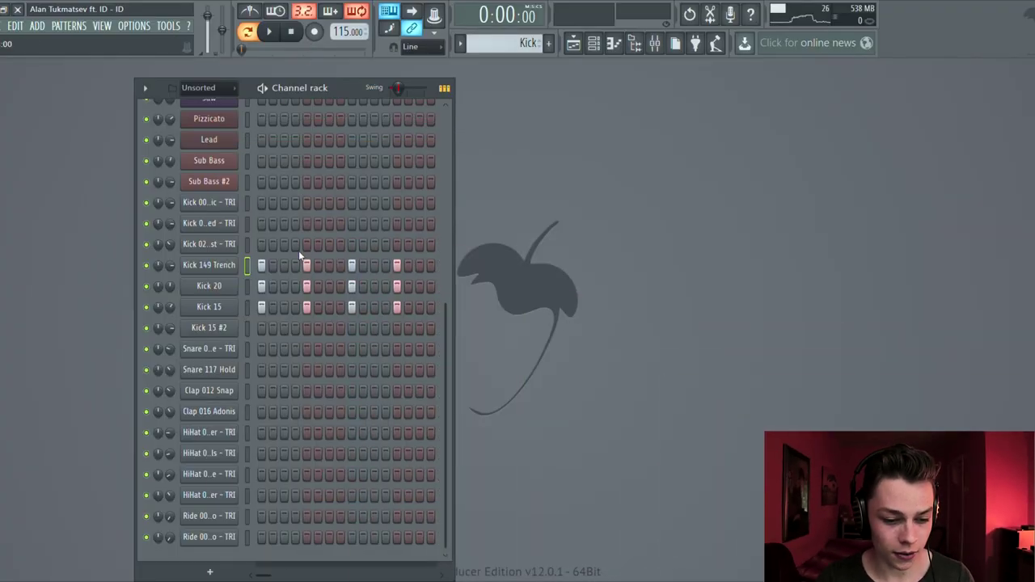
{"action": "left_click", "coordinate": [246, 285]}
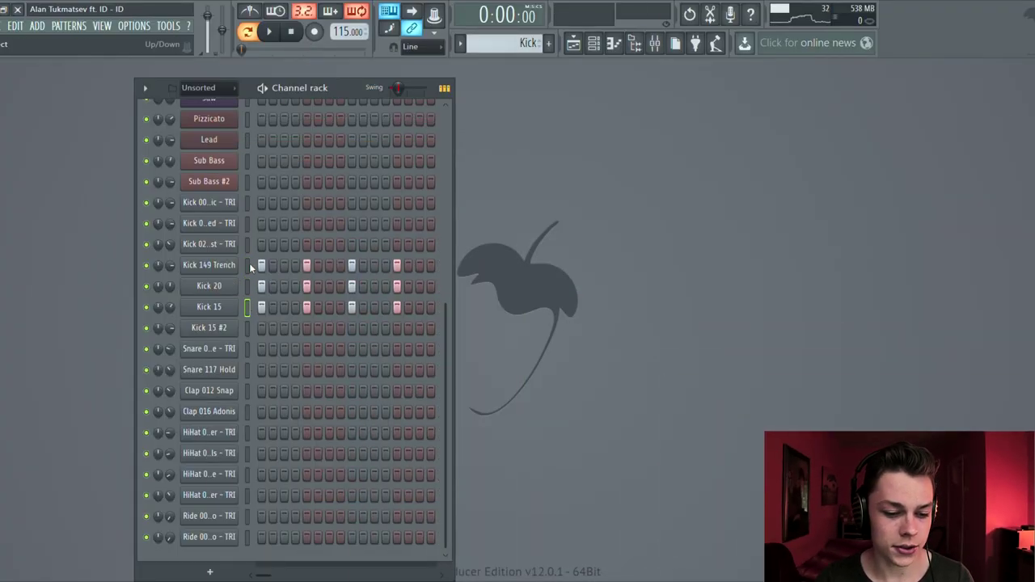
Inspect the Kick 149 Trench channel's sample and envelope settings, and close its window
{"action": "left_click", "coordinate": [224, 264]}
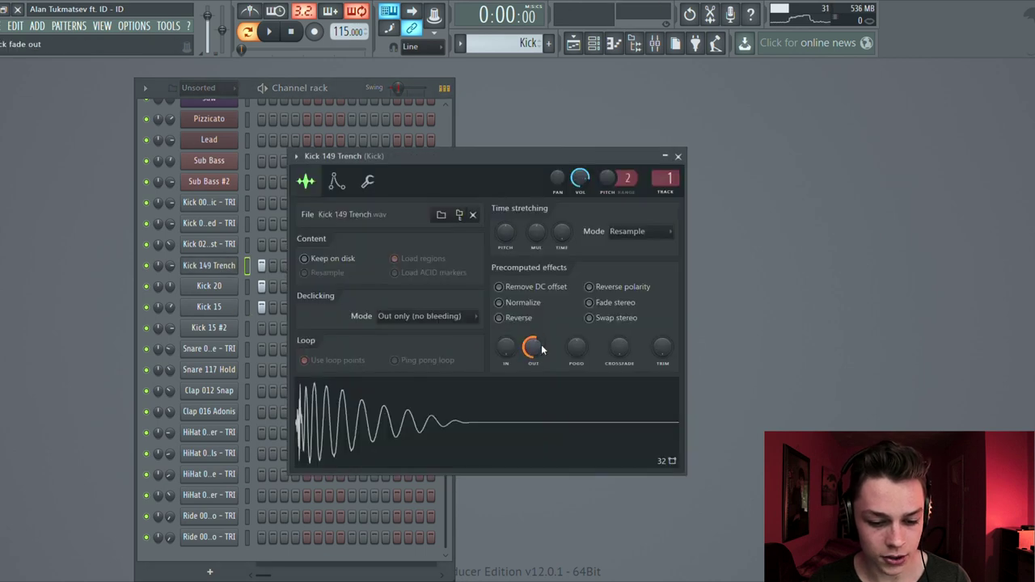
{"action": "left_click", "coordinate": [338, 182]}
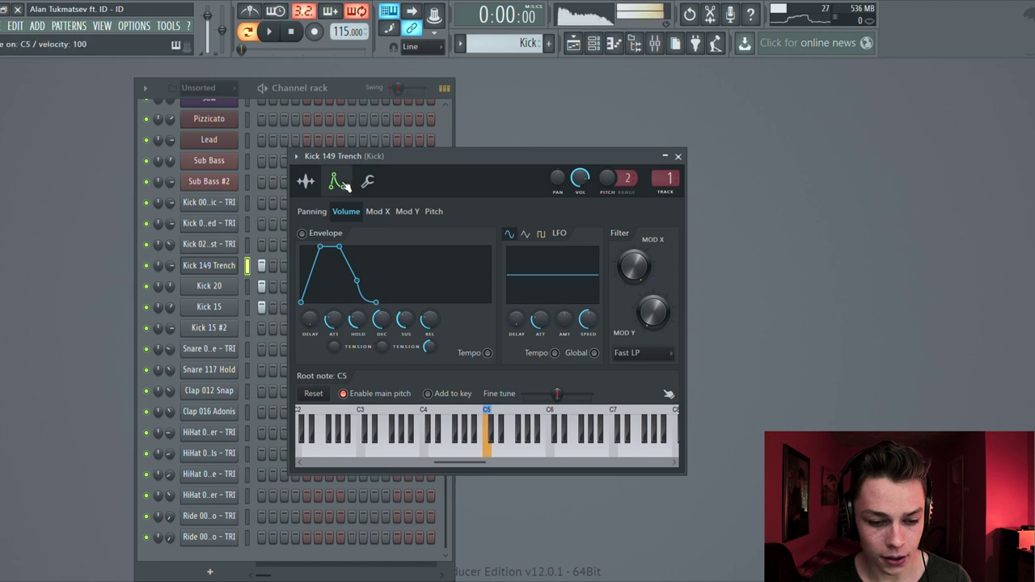
{"action": "left_click", "coordinate": [305, 181]}
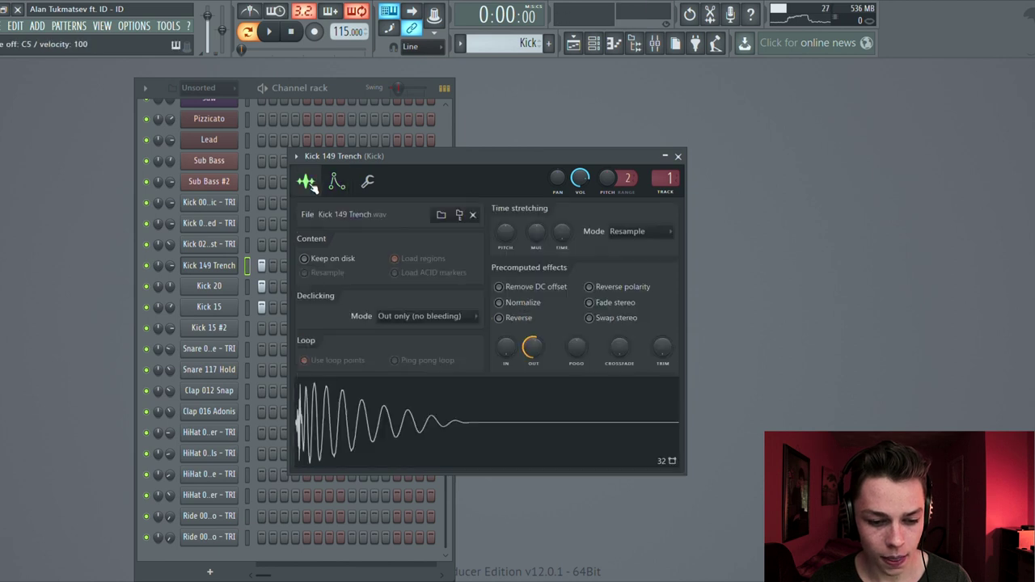
{"action": "left_click", "coordinate": [677, 157]}
Open the Kick 20 channel beside the channel rack and view its sample settings and waveform
{"action": "left_click", "coordinate": [212, 286]}
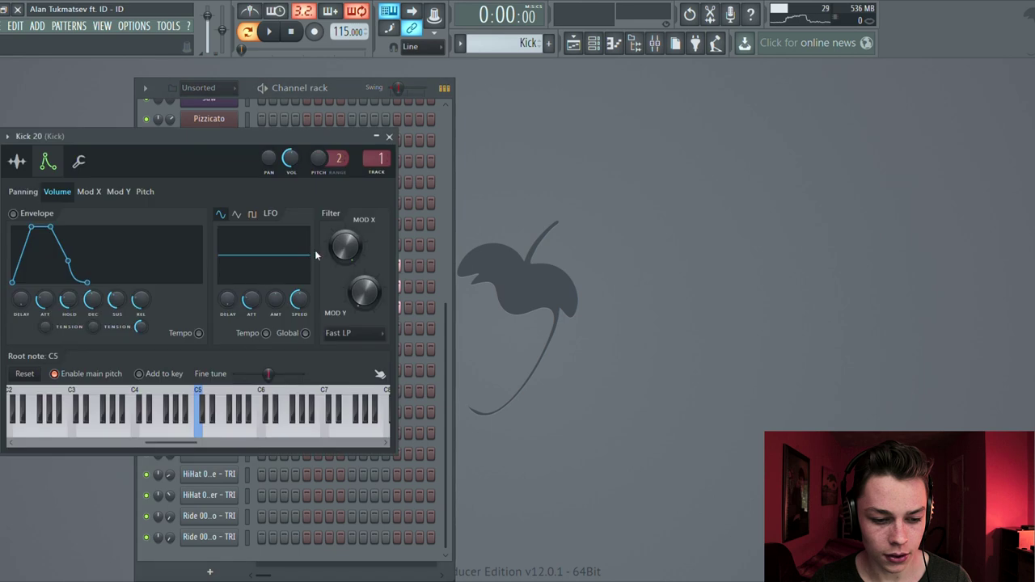
{"action": "left_click_drag", "start_coordinate": [252, 144], "coordinate": [681, 133]}
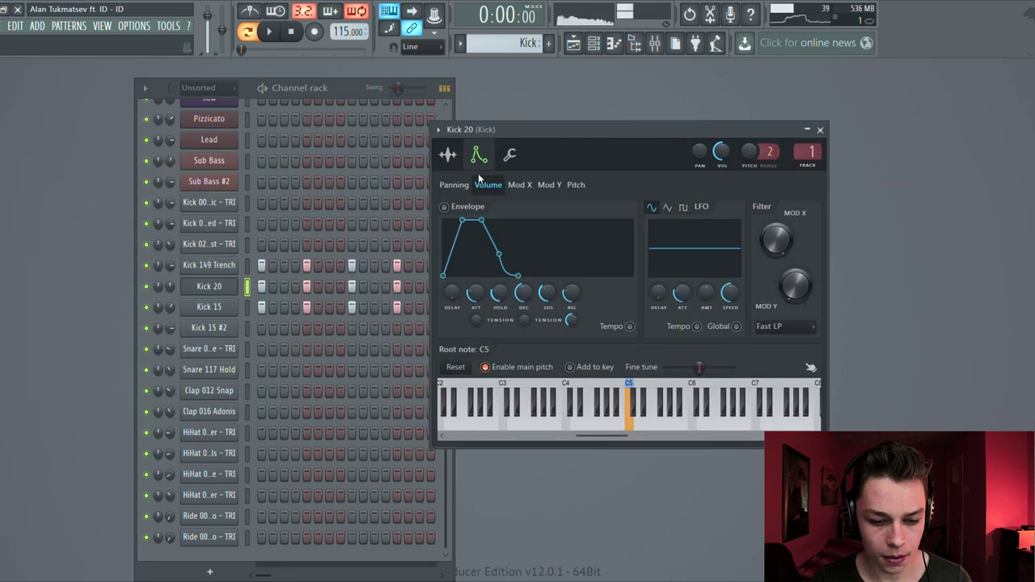
{"action": "left_click", "coordinate": [445, 158]}
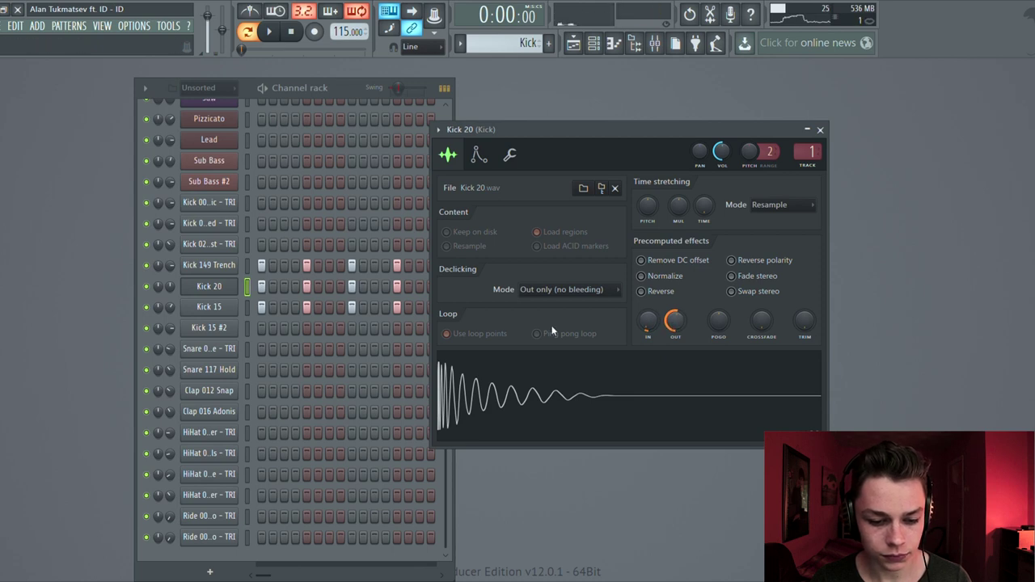
Inspect the Kick 15 channel's sample and filter settings, audition the kick several times, and close its window
{"action": "left_click", "coordinate": [225, 305]}
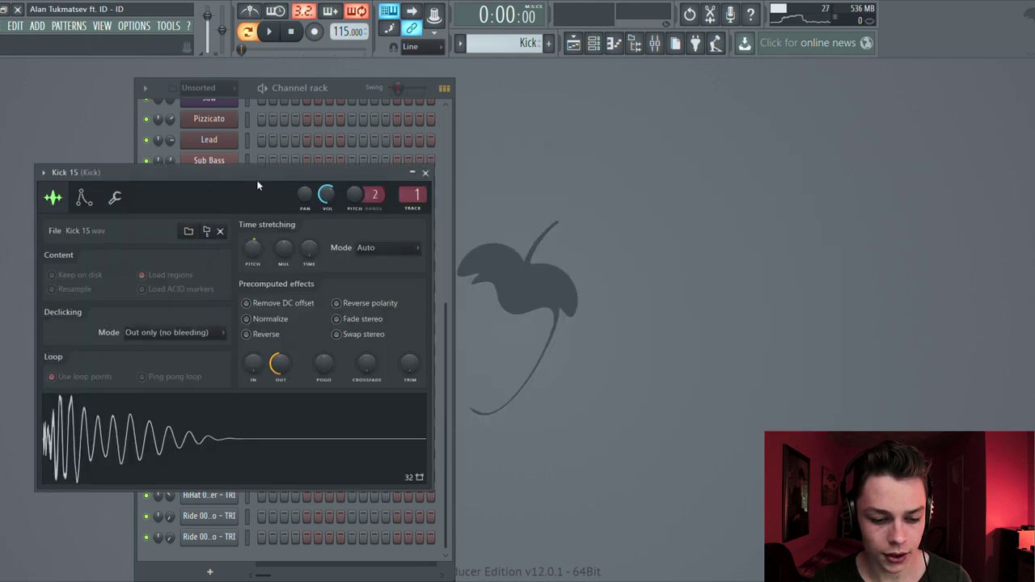
{"action": "left_click_drag", "start_coordinate": [257, 185], "coordinate": [557, 130]}
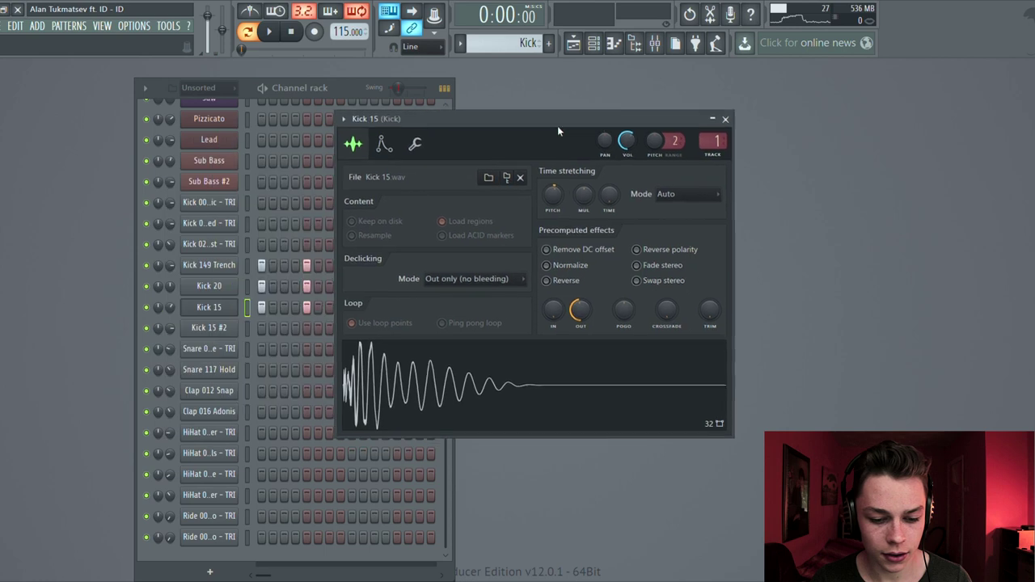
{"action": "left_click", "coordinate": [384, 145]}
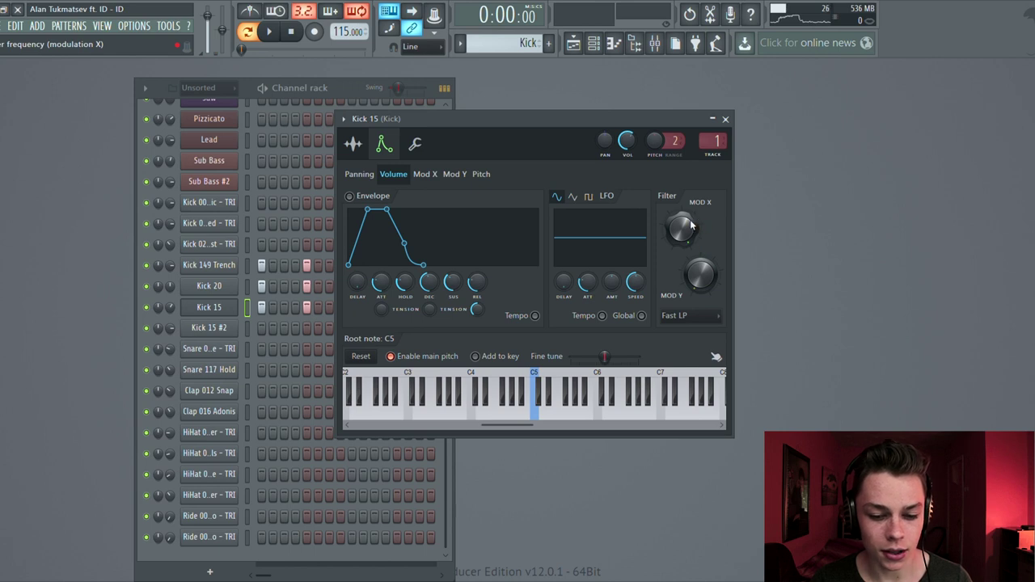
{"action": "key", "text": "z"}
{"action": "key", "text": "z"}
{"action": "key", "text": "z"}
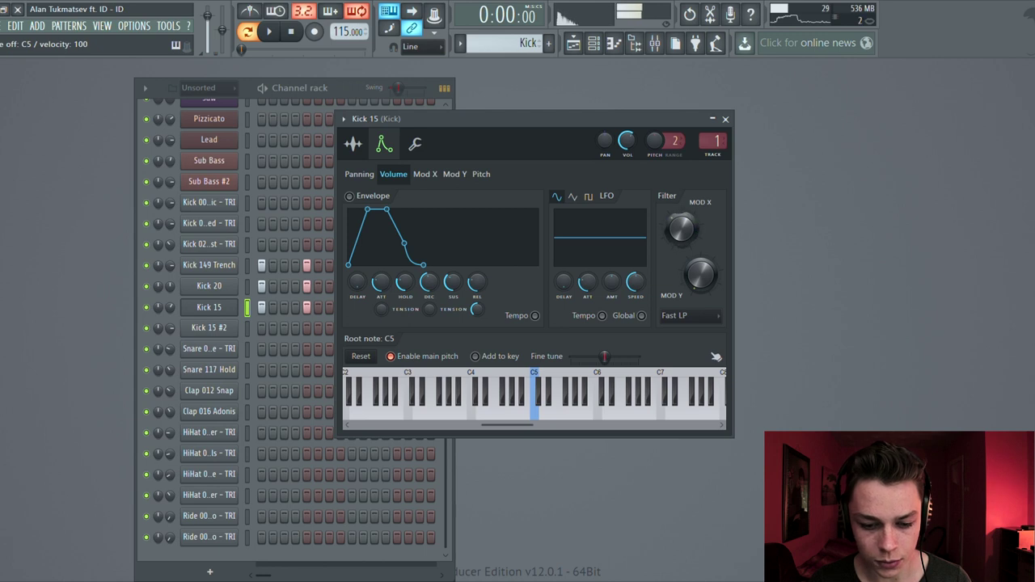
{"action": "left_click", "coordinate": [725, 119]}
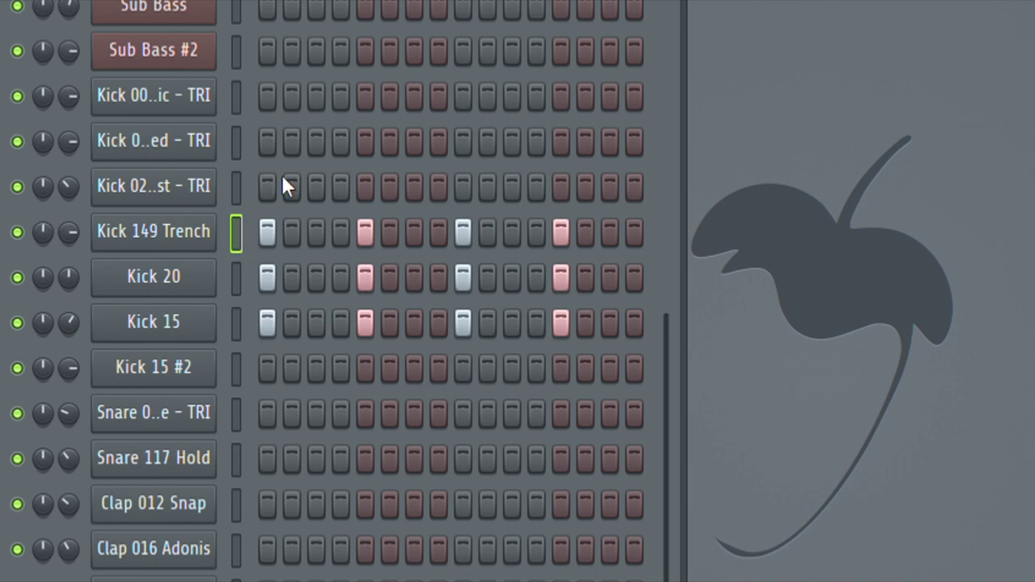
Open the Kick mixer track's Fruity parametric EQ 2, audition the kick through it, and close the EQ
{"action": "key", "text": "F9"}
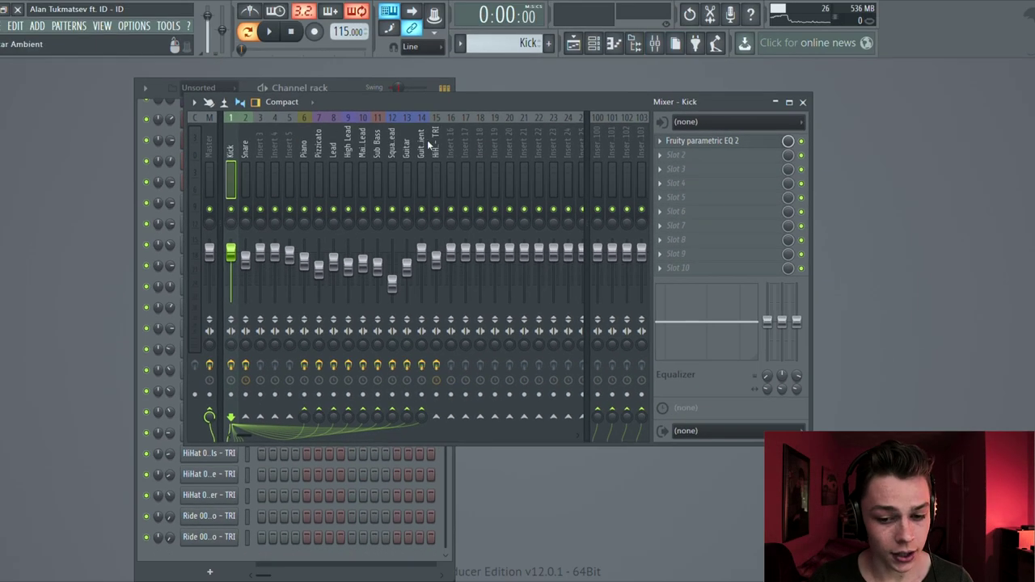
{"action": "left_click", "coordinate": [725, 146]}
{"action": "left_click_drag", "start_coordinate": [322, 191], "coordinate": [530, 206]}
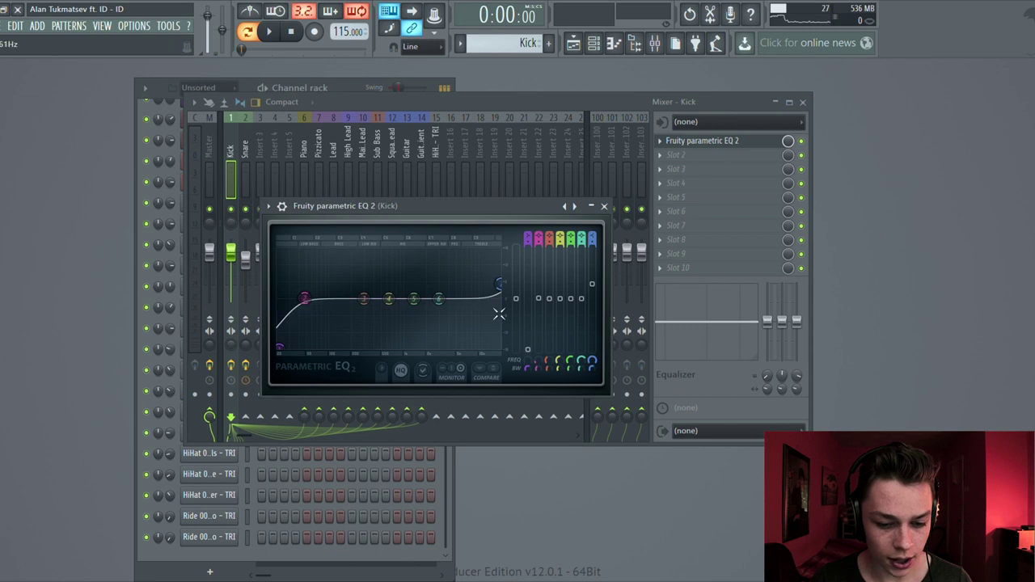
{"action": "key", "text": "z"}
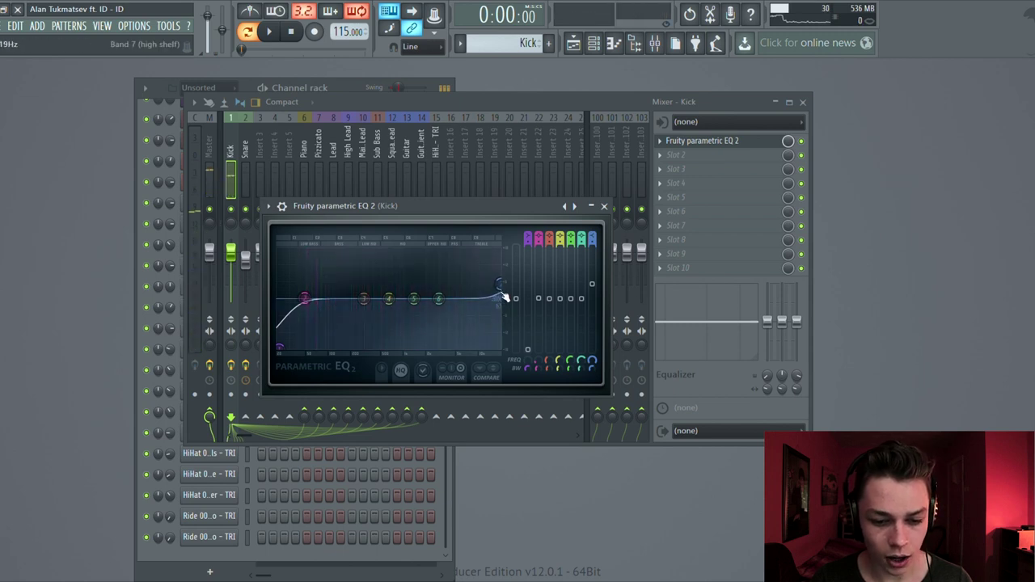
{"action": "left_click", "coordinate": [604, 207]}
Move the mixer beside the channel rack, review the Kick track's EQ curve again, and close both windows
{"action": "left_click_drag", "start_coordinate": [521, 97], "coordinate": [672, 83]}
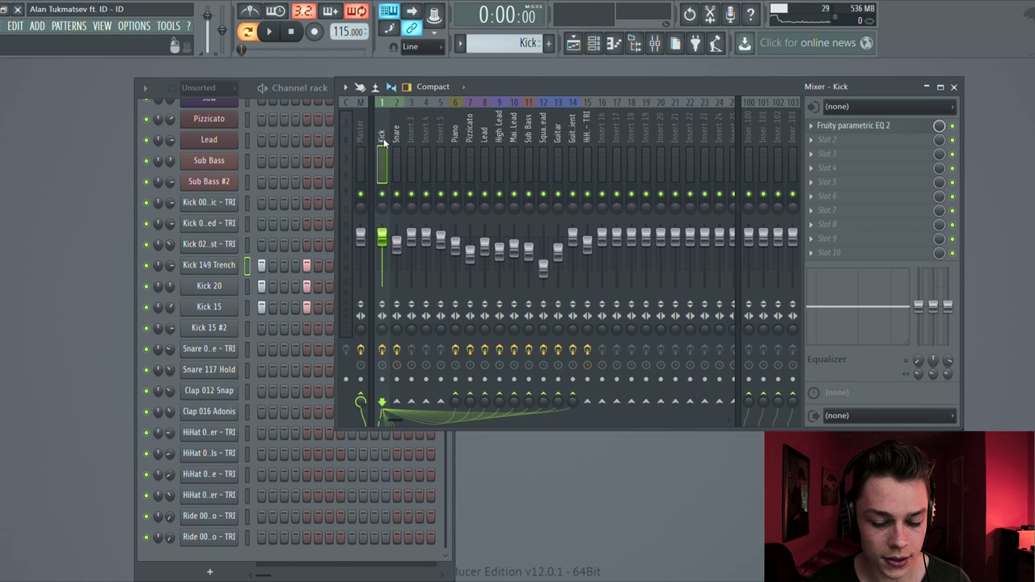
{"action": "left_click", "coordinate": [853, 125]}
{"action": "left_click_drag", "start_coordinate": [442, 210], "coordinate": [595, 190]}
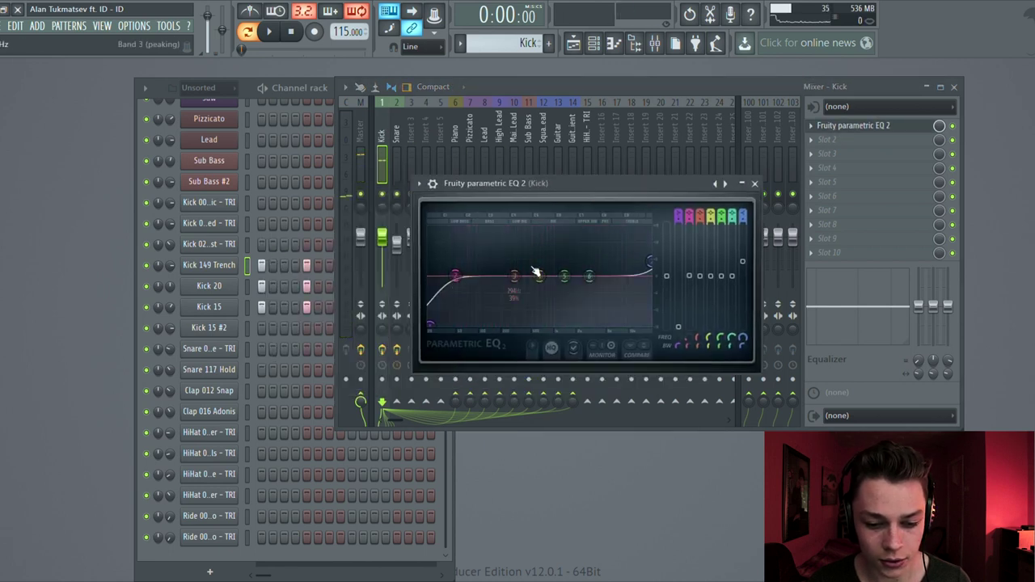
{"action": "left_click", "coordinate": [755, 183]}
{"action": "left_click", "coordinate": [953, 87]}
Return to the playlist and inspect the Clap 012 Snap channel of Pattern 23, including its sample, envelope and instrument settings
{"action": "left_click", "coordinate": [572, 44]}
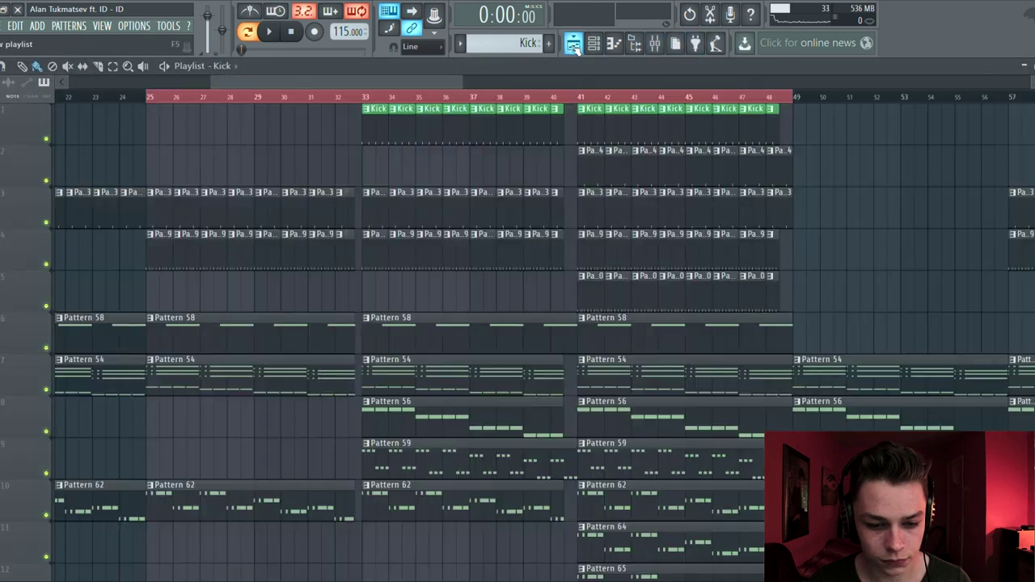
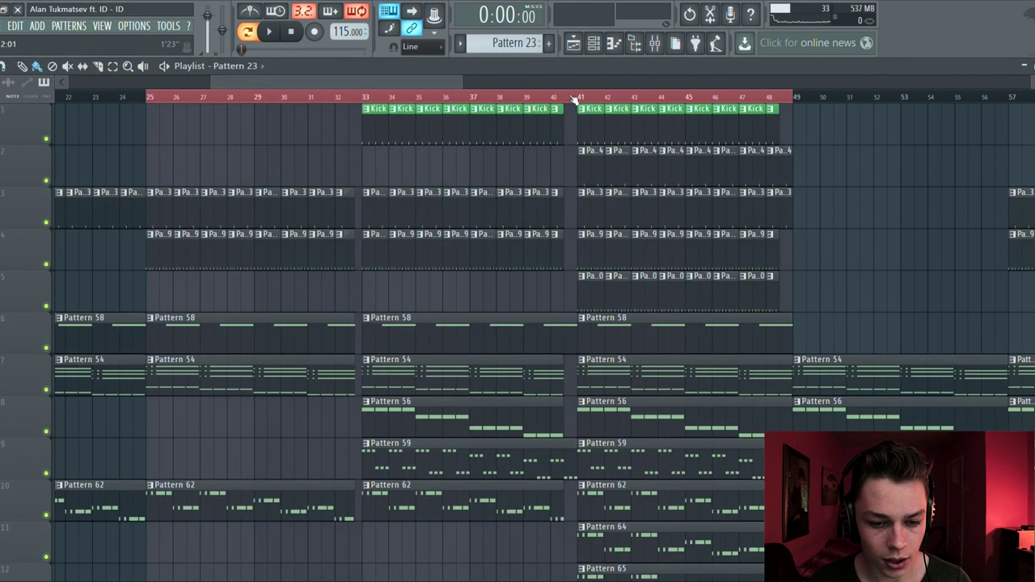
{"action": "left_click", "coordinate": [592, 46]}
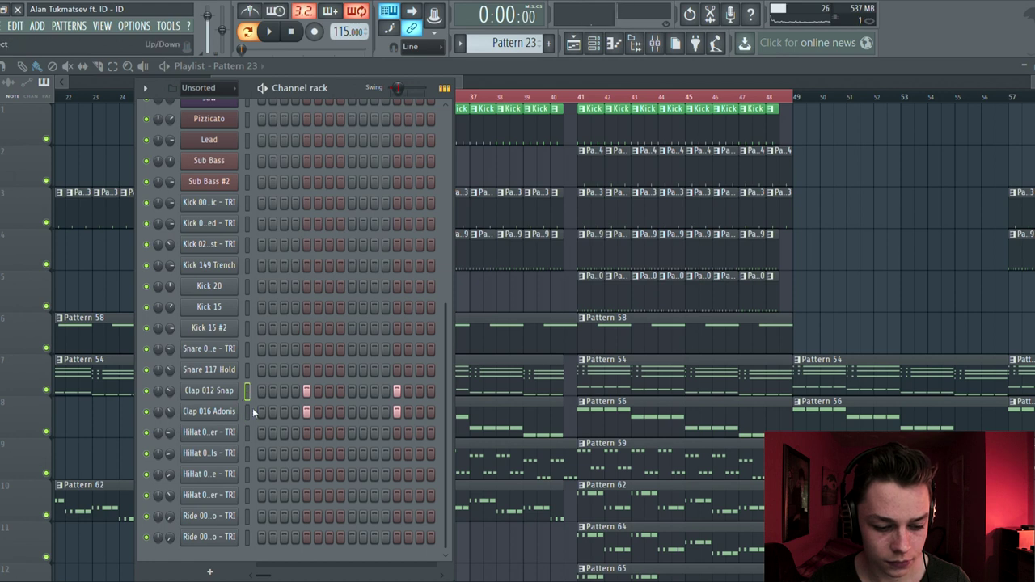
{"action": "left_click", "coordinate": [227, 391]}
{"action": "left_click_drag", "start_coordinate": [271, 194], "coordinate": [732, 87]}
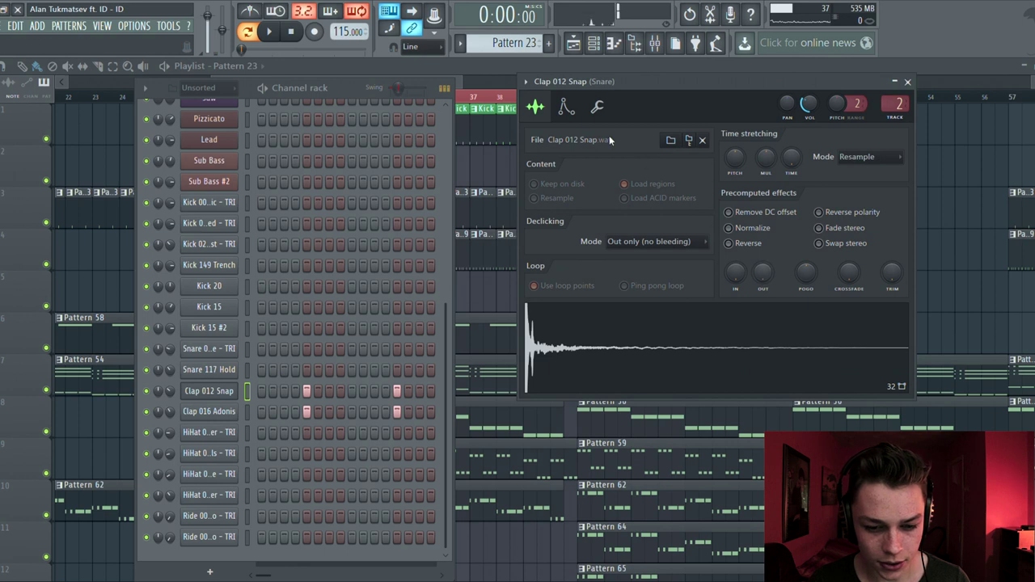
{"action": "left_click", "coordinate": [597, 107]}
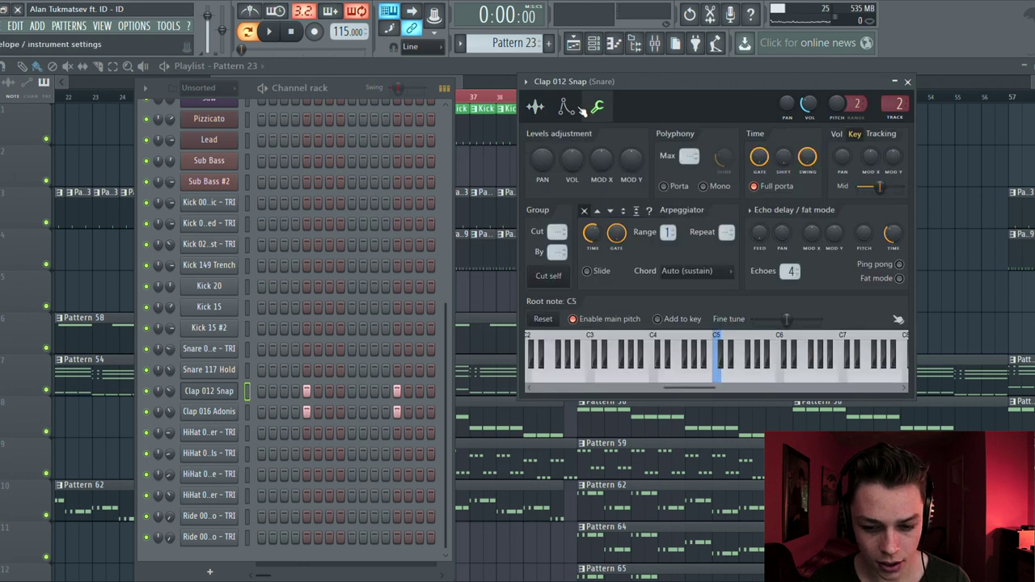
{"action": "left_click", "coordinate": [567, 107]}
{"action": "left_click", "coordinate": [539, 109]}
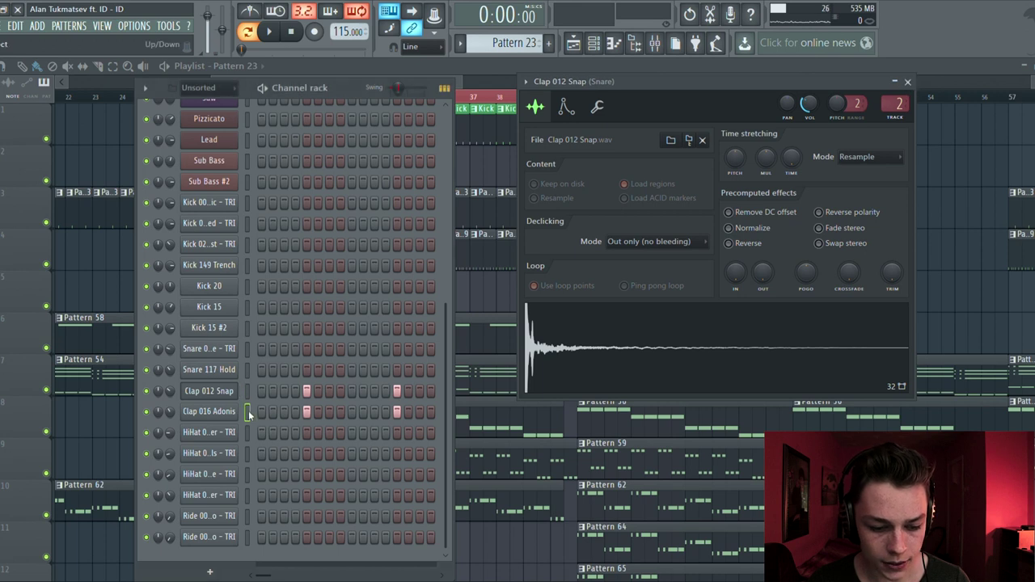
Open the Clap 016 Adonis channel and inspect its sample waveform, time shift and mixer track assignment
{"action": "left_click", "coordinate": [223, 412]}
{"action": "left_click_drag", "start_coordinate": [295, 209], "coordinate": [558, 112]}
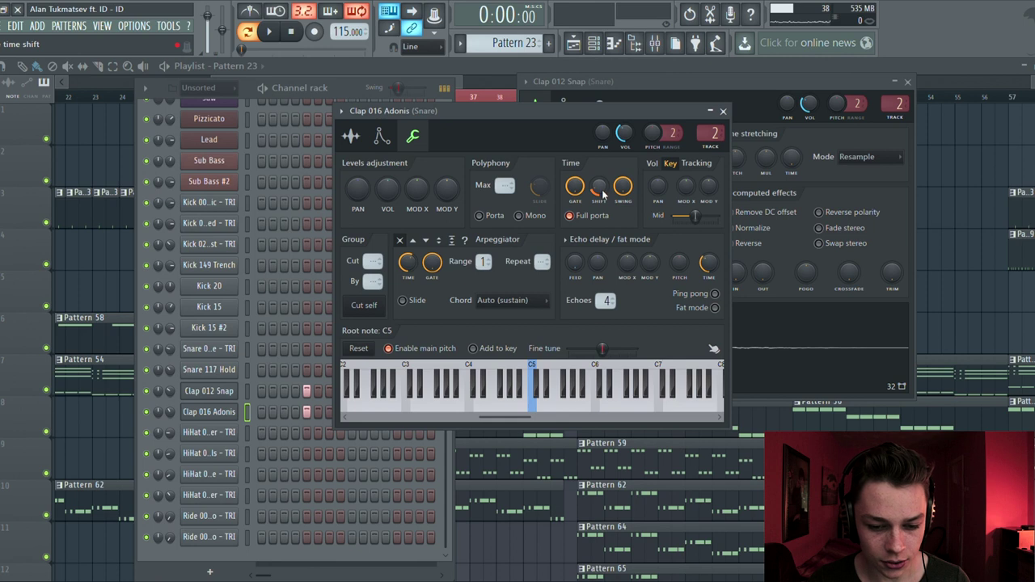
{"action": "left_click", "coordinate": [350, 136]}
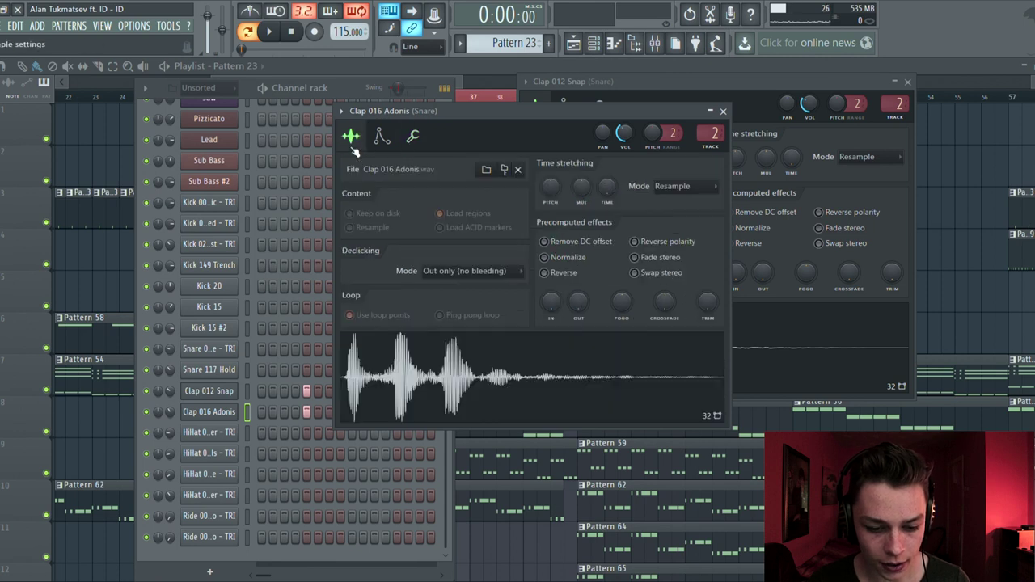
{"action": "left_click", "coordinate": [414, 139]}
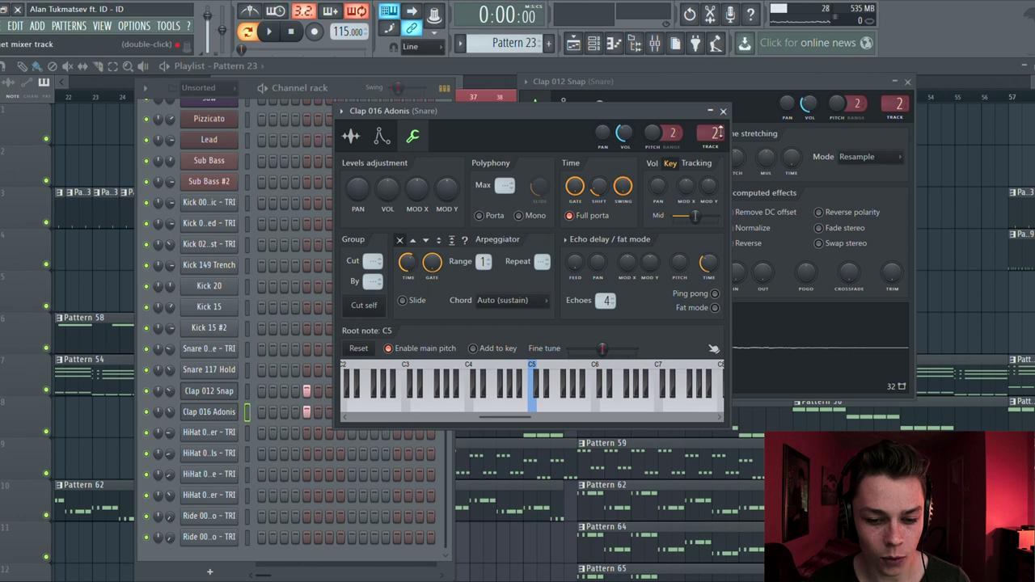
Reopen the Clap 016 Adonis channel and audition the clap with different time shift settings
{"action": "left_click", "coordinate": [723, 112]}
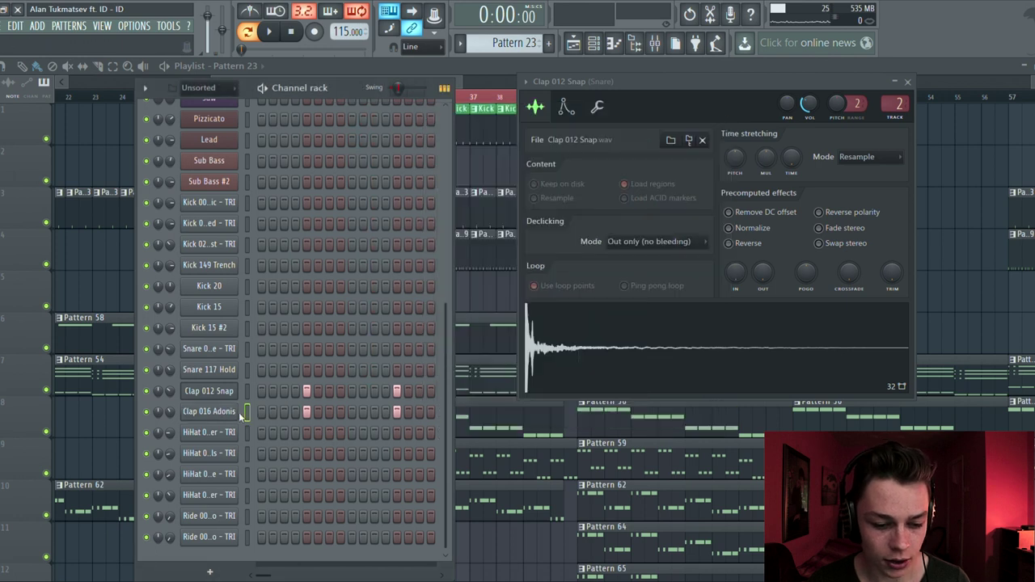
{"action": "left_click", "coordinate": [209, 411]}
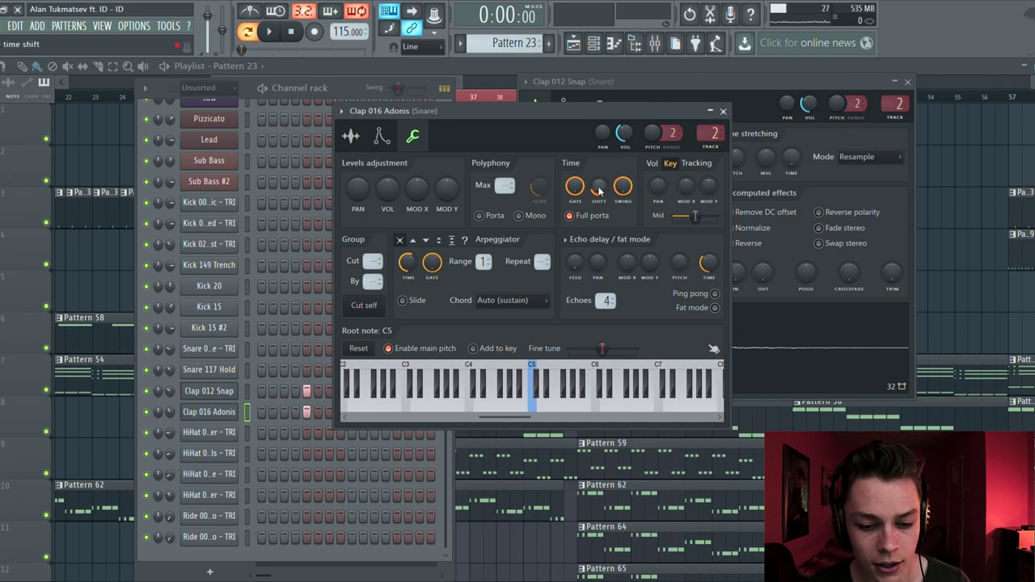
{"action": "key", "text": "z"}
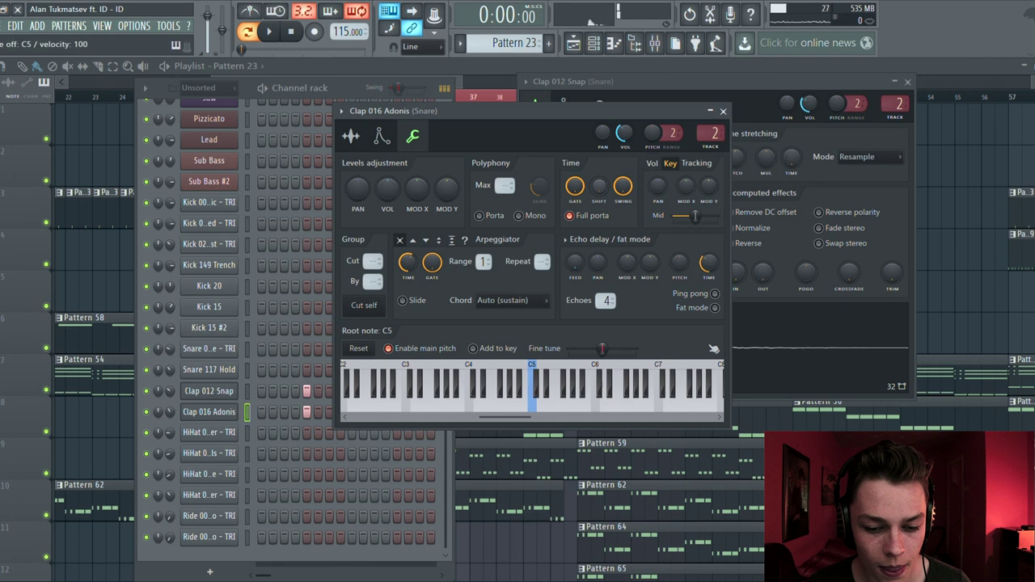
{"action": "key", "text": "z"}
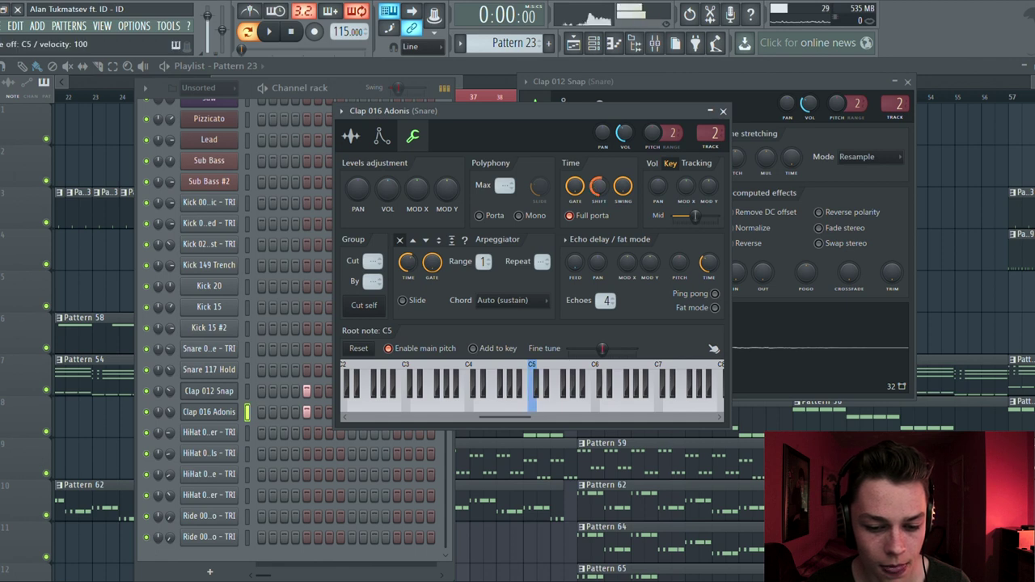
Place the first kick channel on every fourth step of Pattern 23 and play it with both claps at full Clap 016 Adonis time shift
{"action": "scroll", "coordinate": [288, 221], "scroll_direction": "up", "scroll_amount": 8}
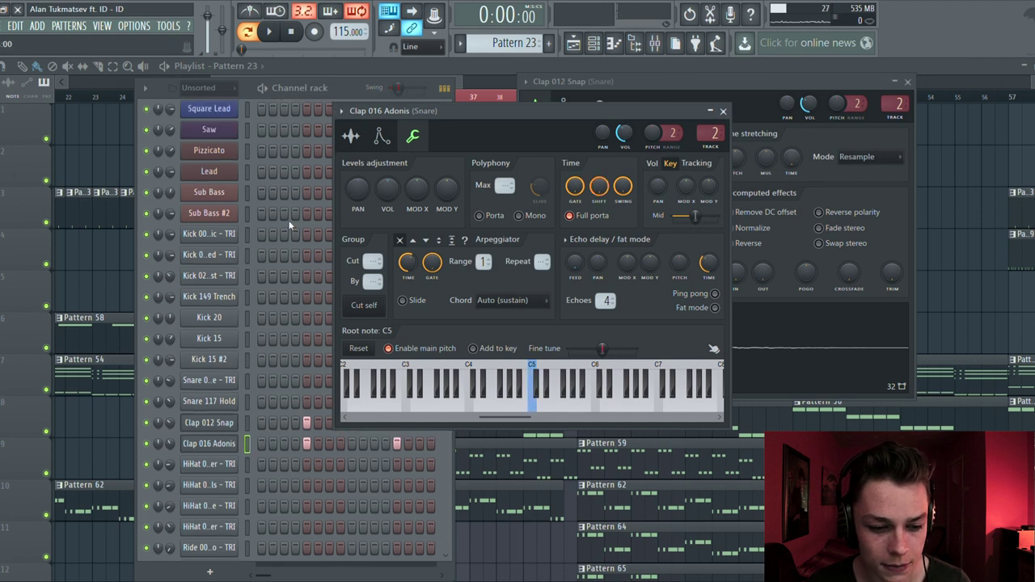
{"action": "scroll", "coordinate": [250, 208], "scroll_direction": "down", "scroll_amount": 8}
{"action": "left_click", "coordinate": [248, 205]}
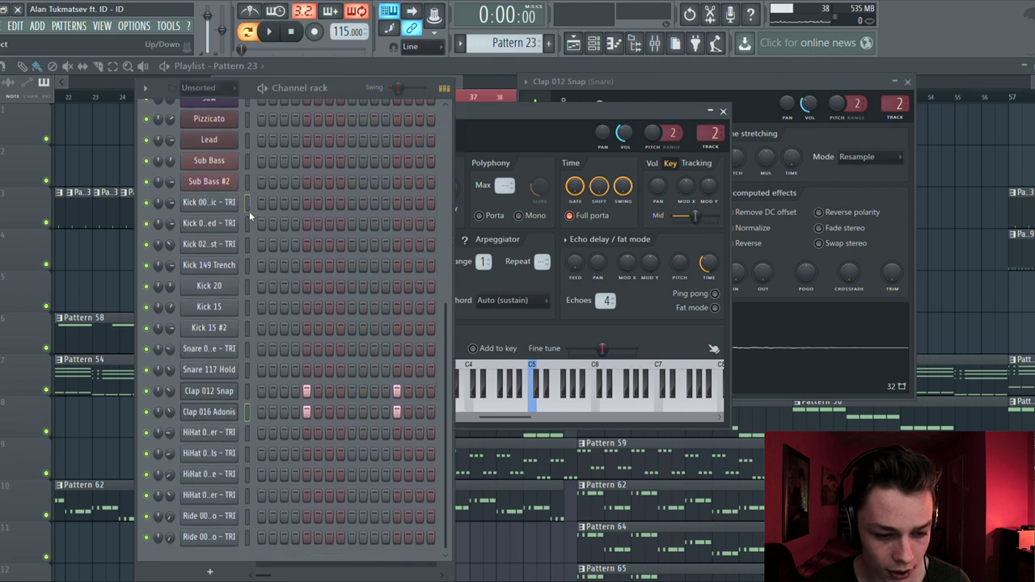
{"action": "key", "text": "space"}
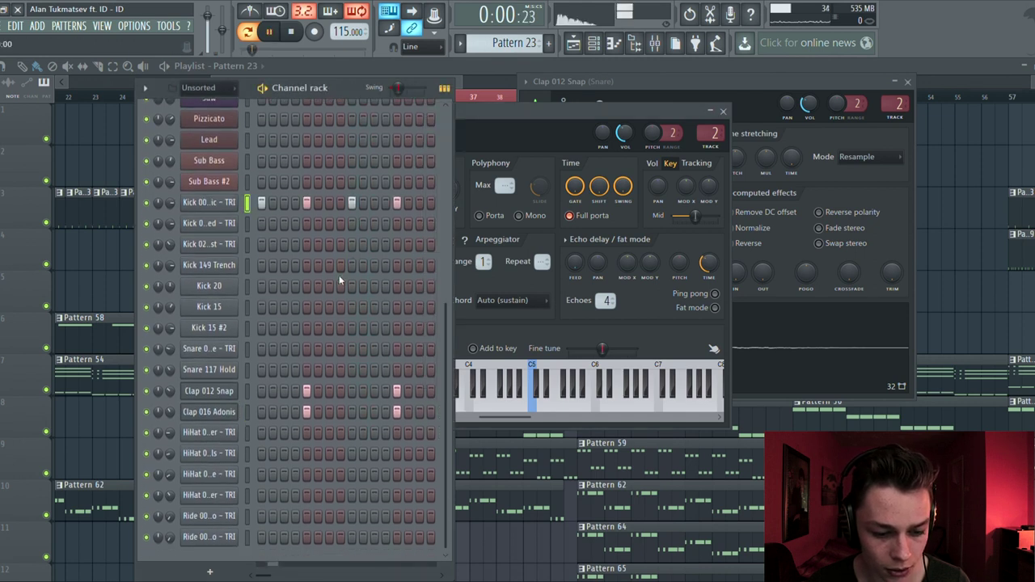
{"action": "left_click", "coordinate": [228, 414]}
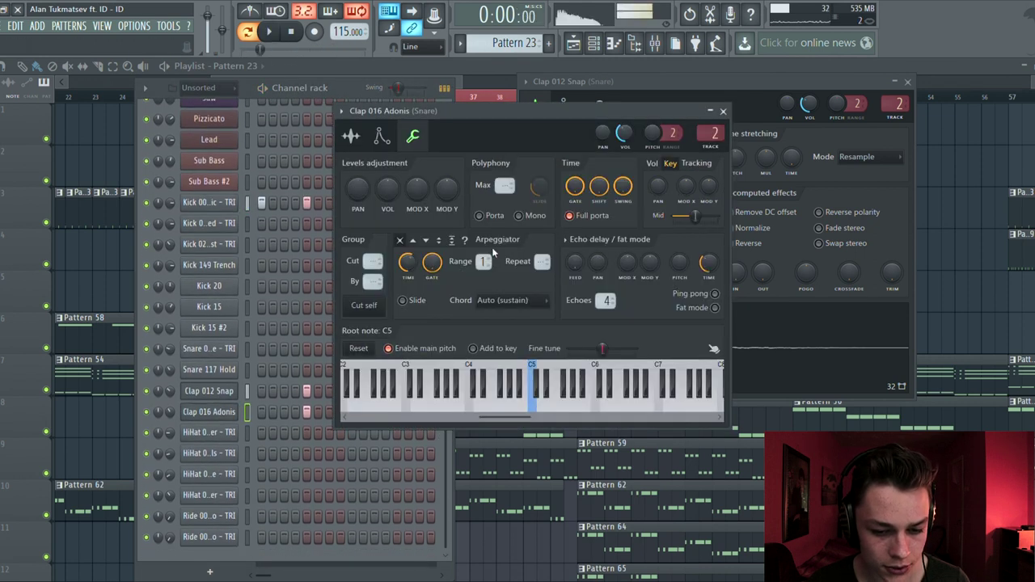
{"action": "key", "text": "space"}
Mute Clap 012 Snap and play the pattern while varying the Clap 016 Adonis time shift
{"action": "left_click", "coordinate": [147, 391]}
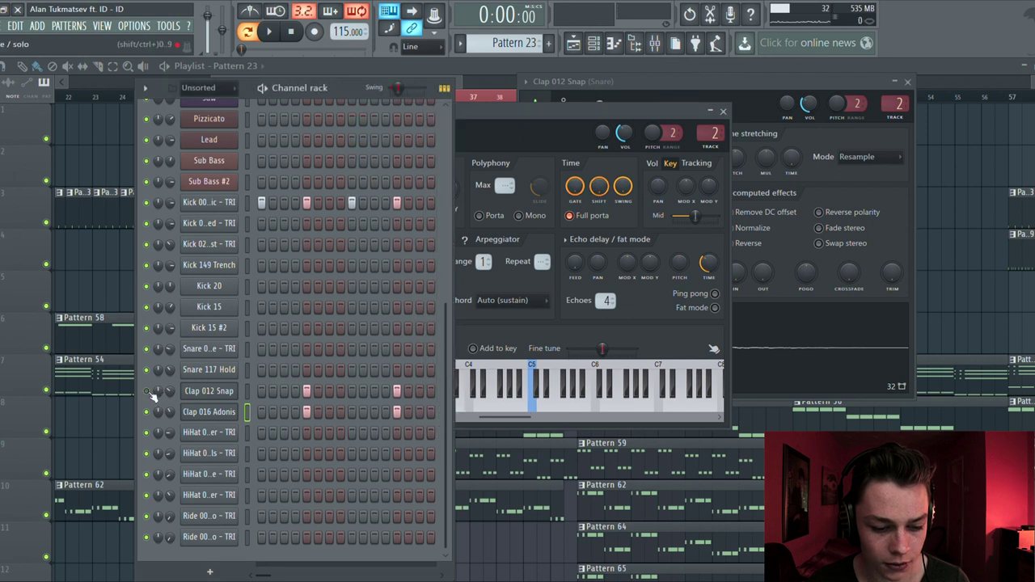
{"action": "left_click", "coordinate": [212, 413]}
{"action": "key", "text": "space"}
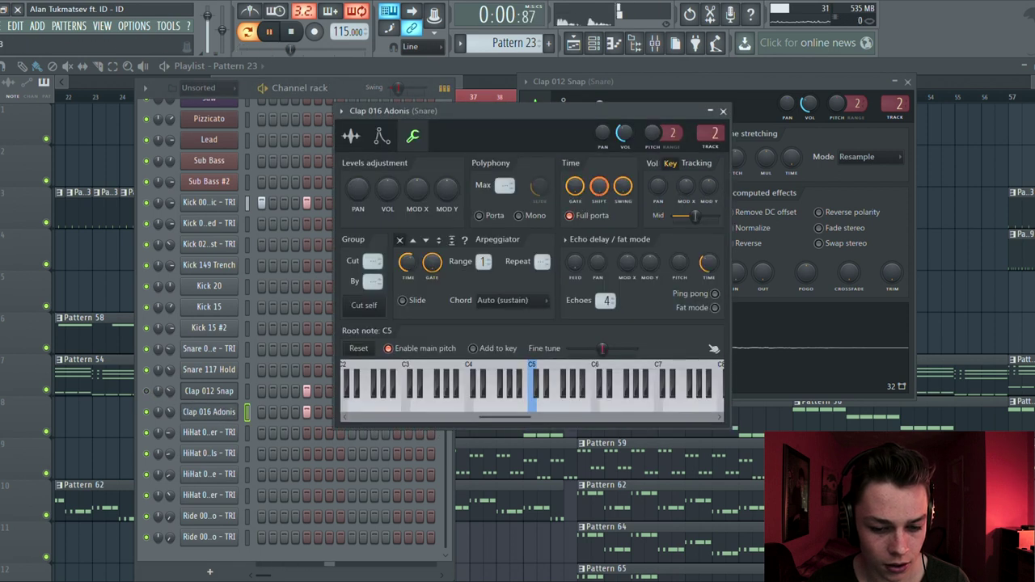
{"action": "mouse_move", "coordinate": [598, 185]}
{"action": "left_mouse_down"}
{"action": "mouse_move", "coordinate": [598, 198]}
{"action": "mouse_move", "coordinate": [598, 174]}
{"action": "left_mouse_up"}
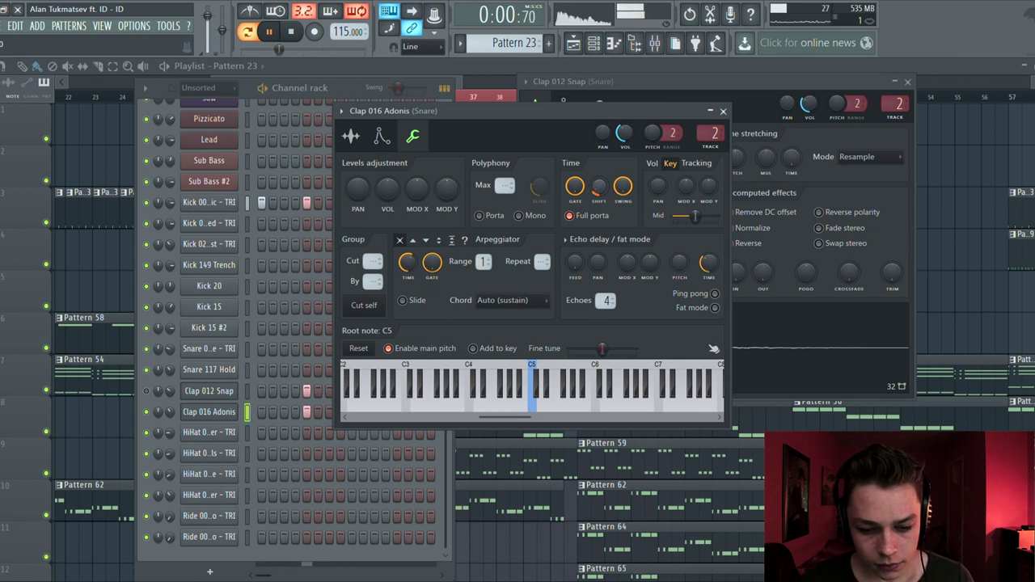
Stop playback, restore the Clap 016 Adonis time shift, and clear the added kick steps
{"action": "key", "text": "space"}
{"action": "left_click_drag", "start_coordinate": [598, 174], "coordinate": [598, 202]}
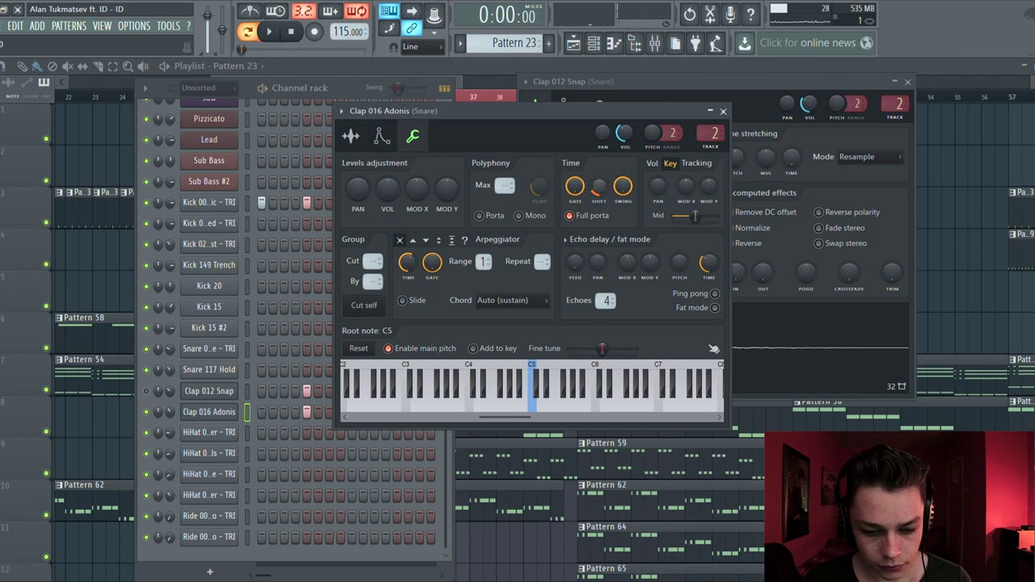
{"action": "left_click", "coordinate": [262, 203]}
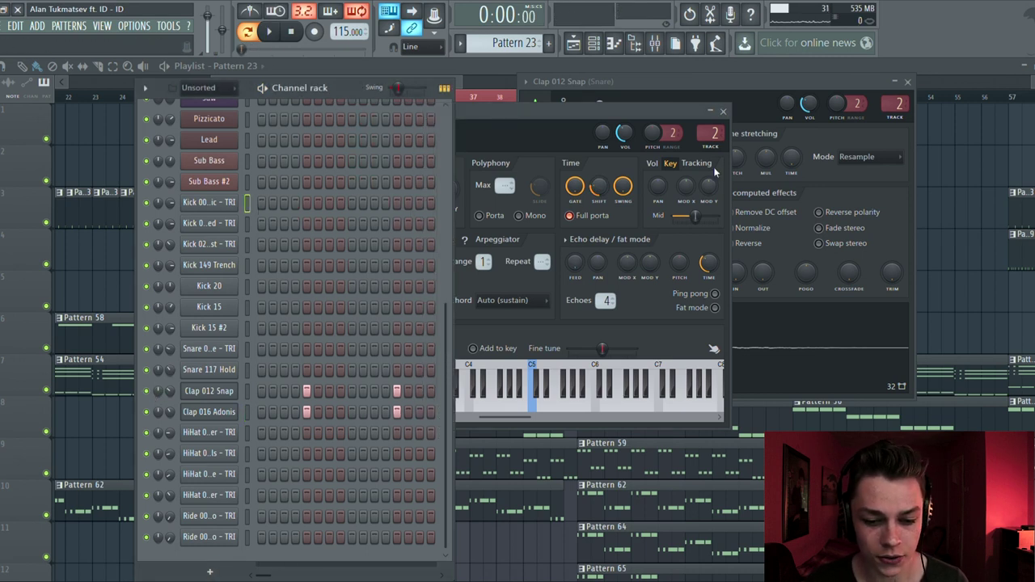
Open the mixer beside the channel rack and inspect the Snare track's Fruity parametric EQ 2 while auditioning the clap
{"action": "left_click", "coordinate": [653, 43]}
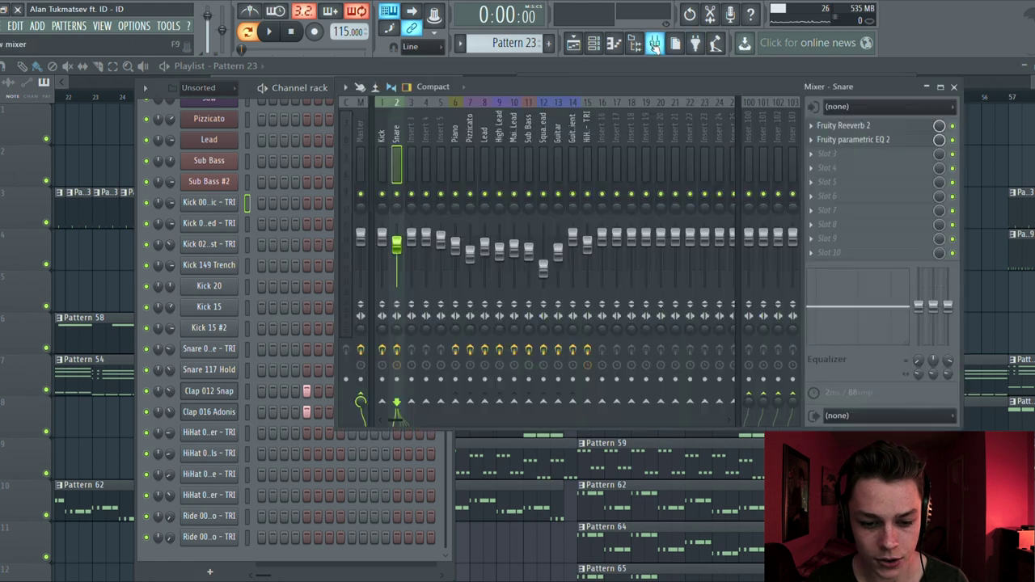
{"action": "left_click", "coordinate": [247, 410]}
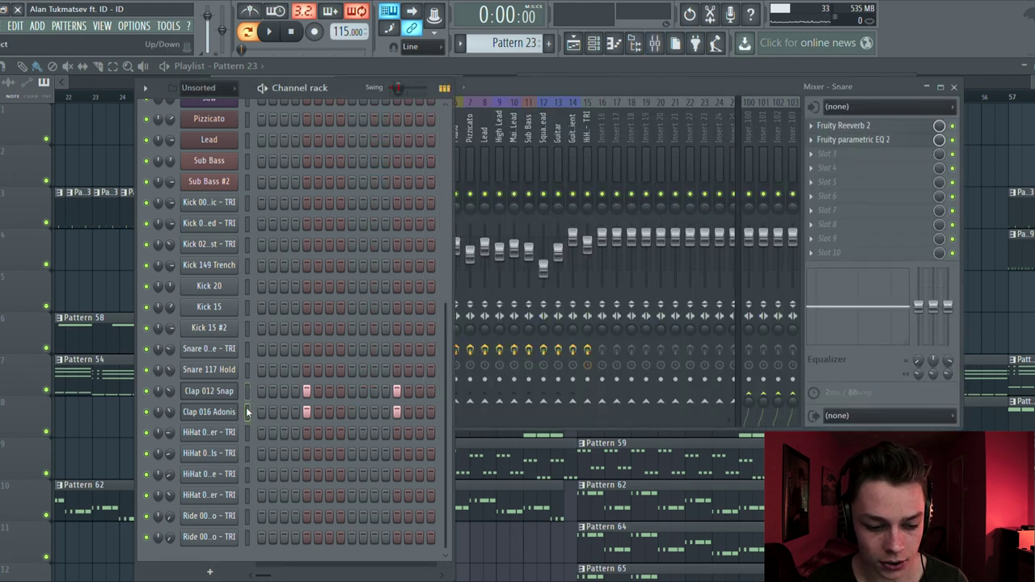
{"action": "left_click_drag", "start_coordinate": [515, 85], "coordinate": [547, 78]}
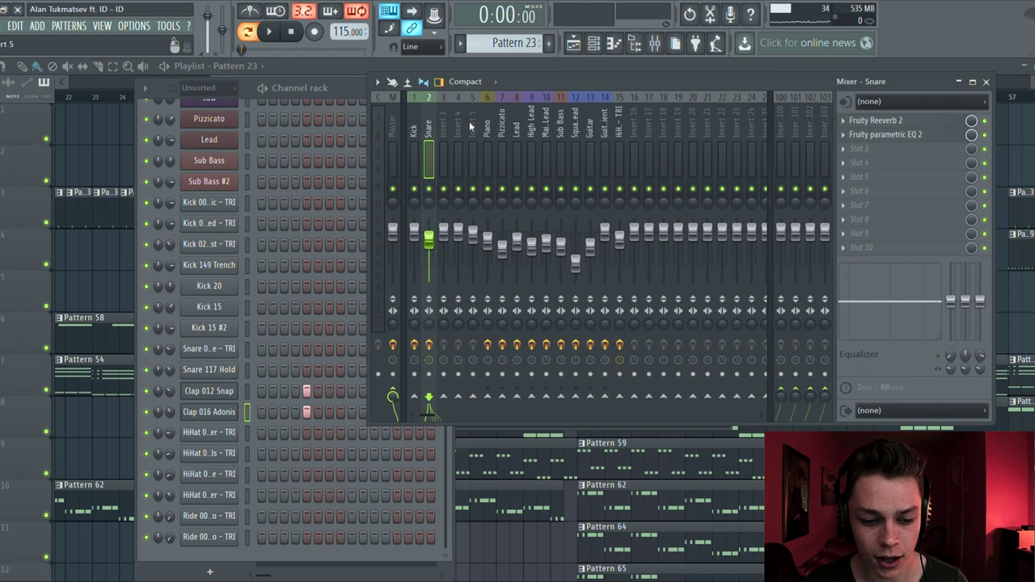
{"action": "left_click", "coordinate": [899, 136]}
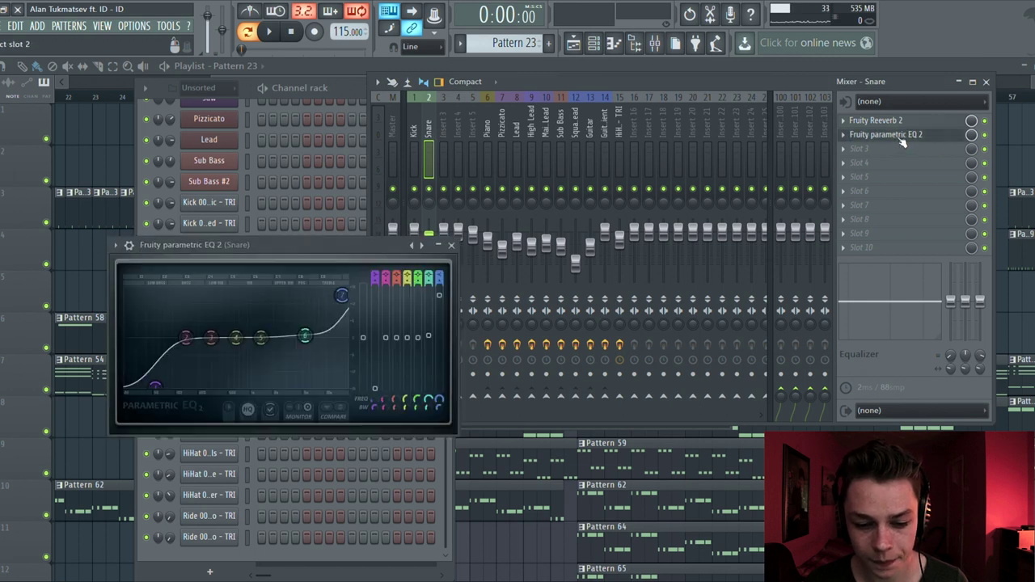
{"action": "left_click_drag", "start_coordinate": [339, 256], "coordinate": [596, 178]}
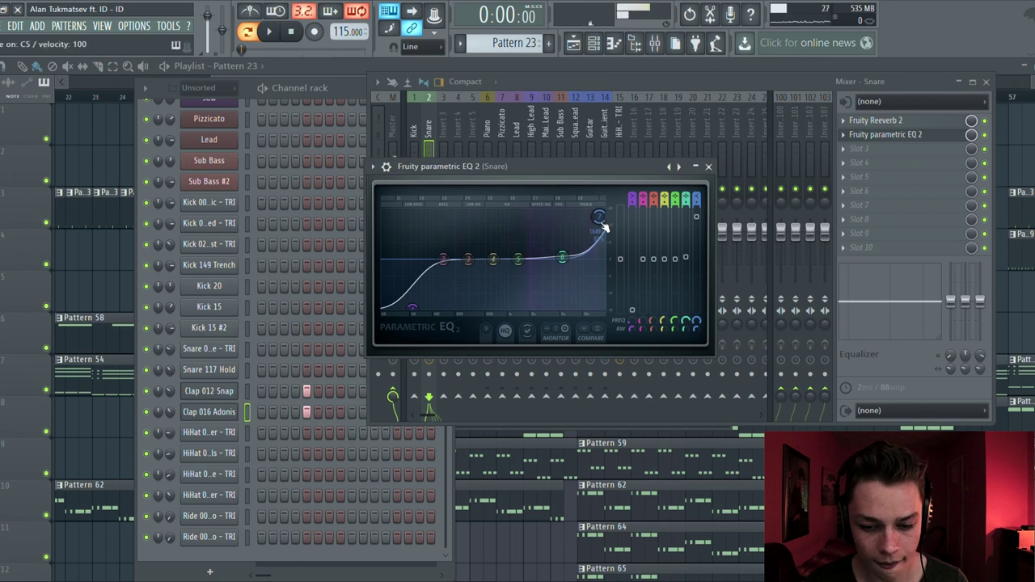
Audition the clap with and without the Snare track's Fruity Reeverb 2, and return to the playlist
{"action": "left_click", "coordinate": [889, 121]}
{"action": "left_click_drag", "start_coordinate": [219, 223], "coordinate": [580, 129]}
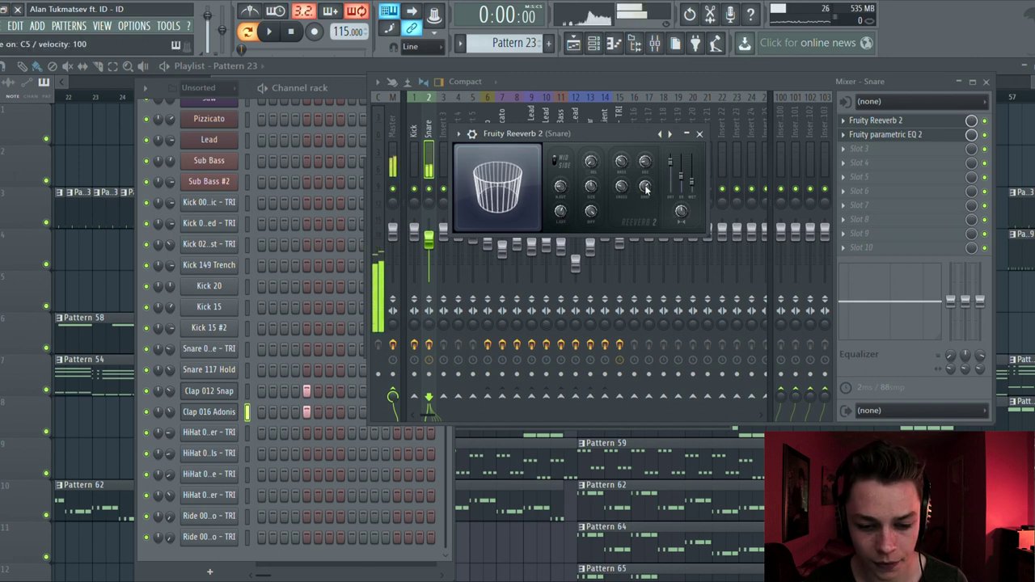
{"action": "left_click", "coordinate": [983, 121]}
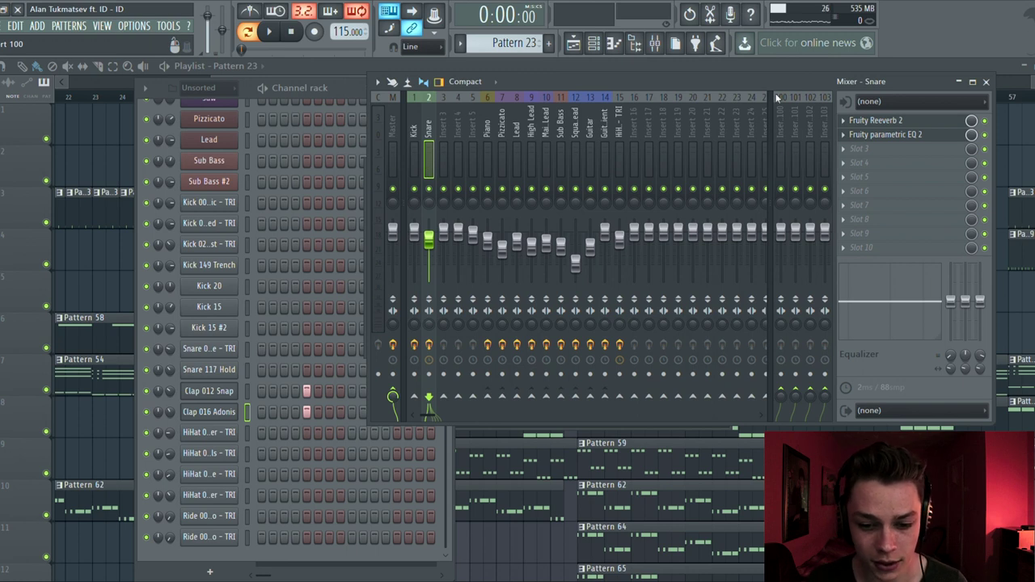
{"action": "left_click_drag", "start_coordinate": [756, 82], "coordinate": [710, 84]}
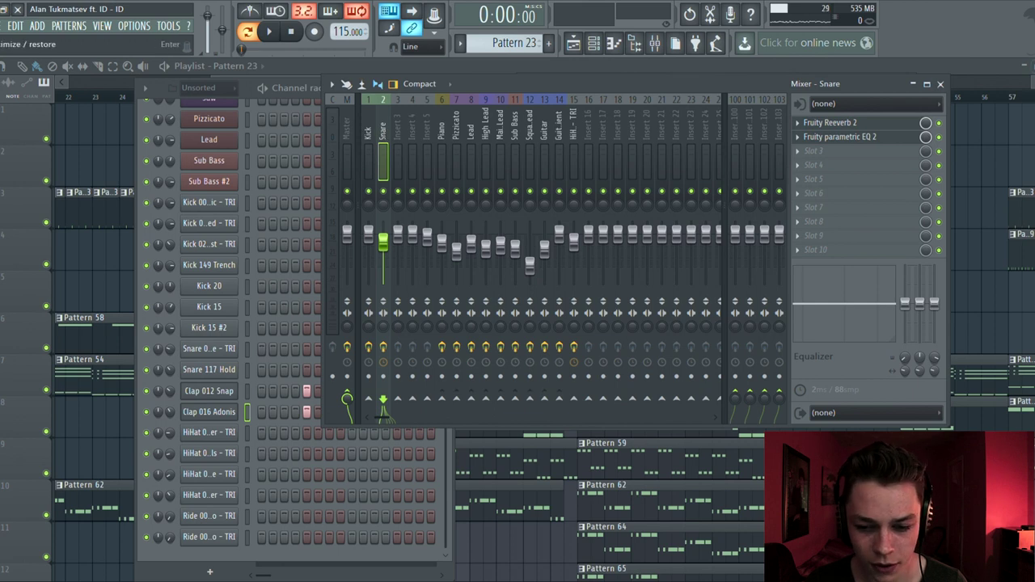
{"action": "left_click", "coordinate": [939, 83]}
{"action": "key", "text": "F12"}
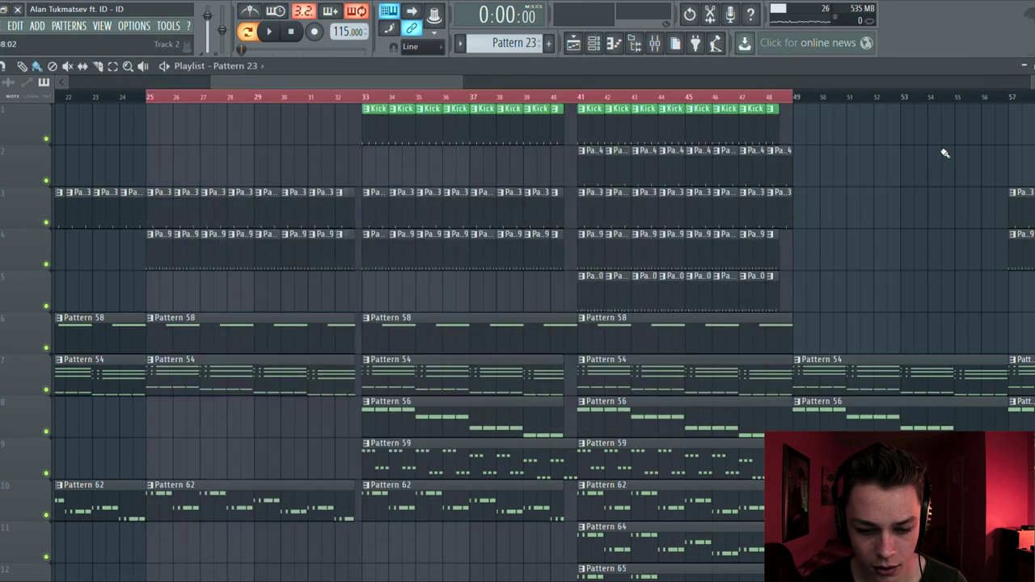
Open Pattern 24 in the channel rack and audition its two snare layers
{"action": "left_click", "coordinate": [596, 183]}
{"action": "key", "text": "F6"}
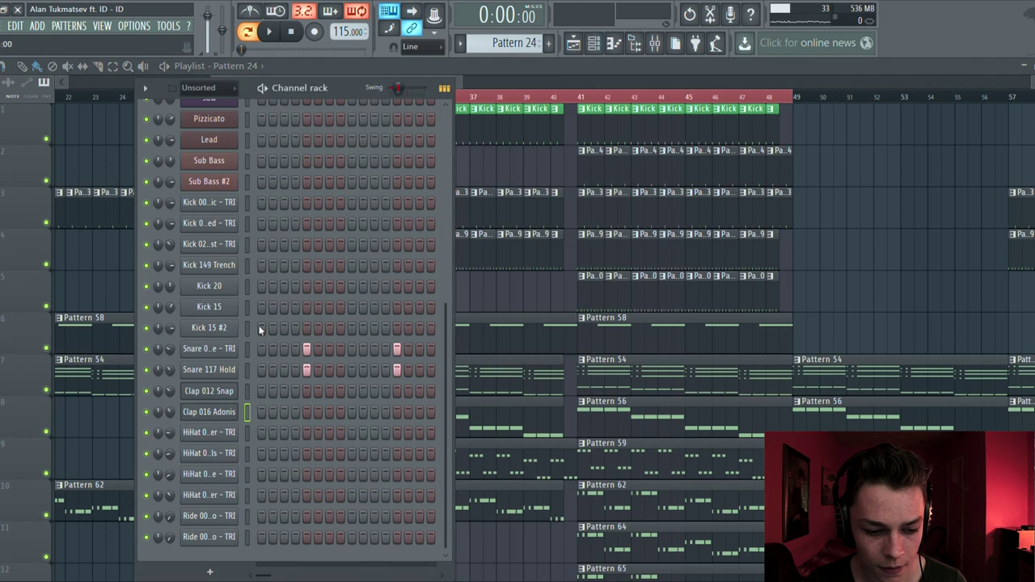
{"action": "left_click", "coordinate": [247, 349]}
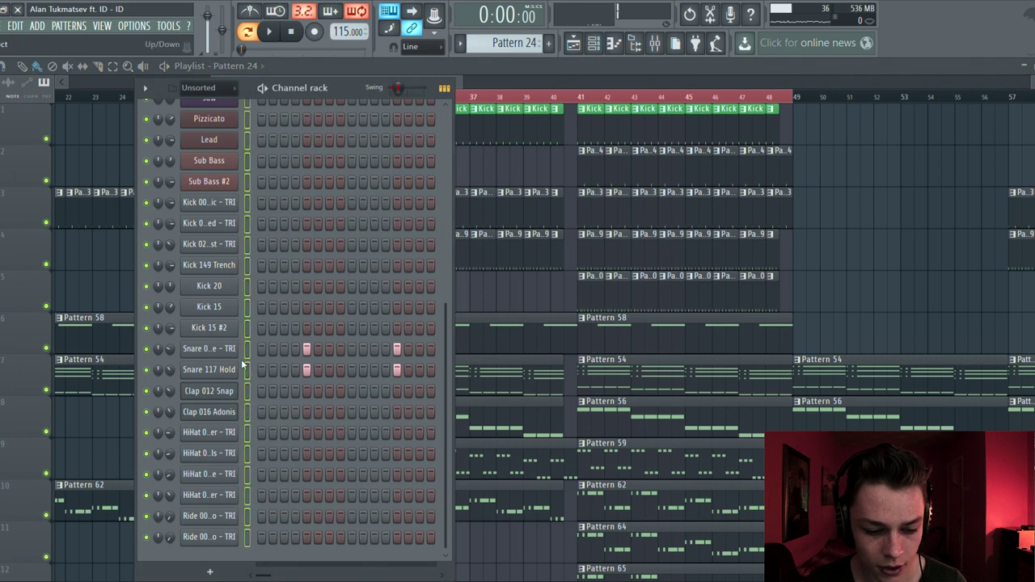
{"action": "left_click", "coordinate": [247, 369]}
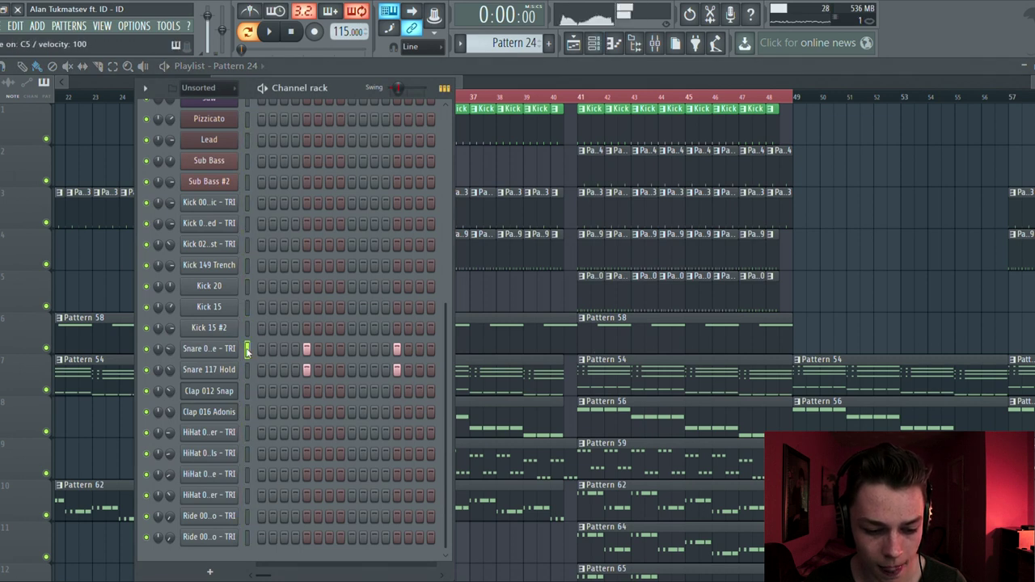
Open the Snare 009 - Retro 80s Snare channel and inspect its sample fade-out, instrument and envelope settings
{"action": "left_click", "coordinate": [208, 349]}
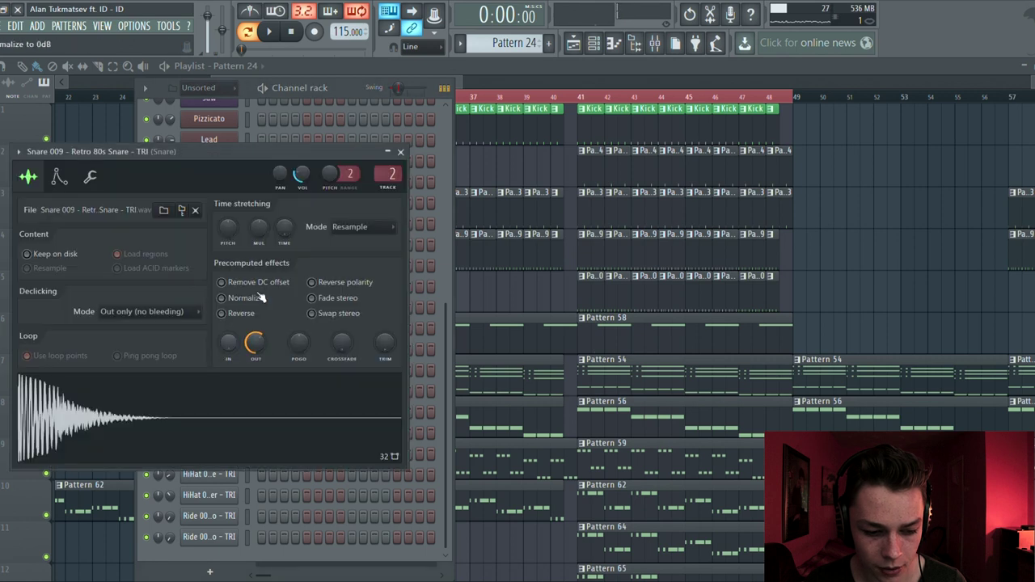
{"action": "left_click_drag", "start_coordinate": [197, 153], "coordinate": [531, 79]}
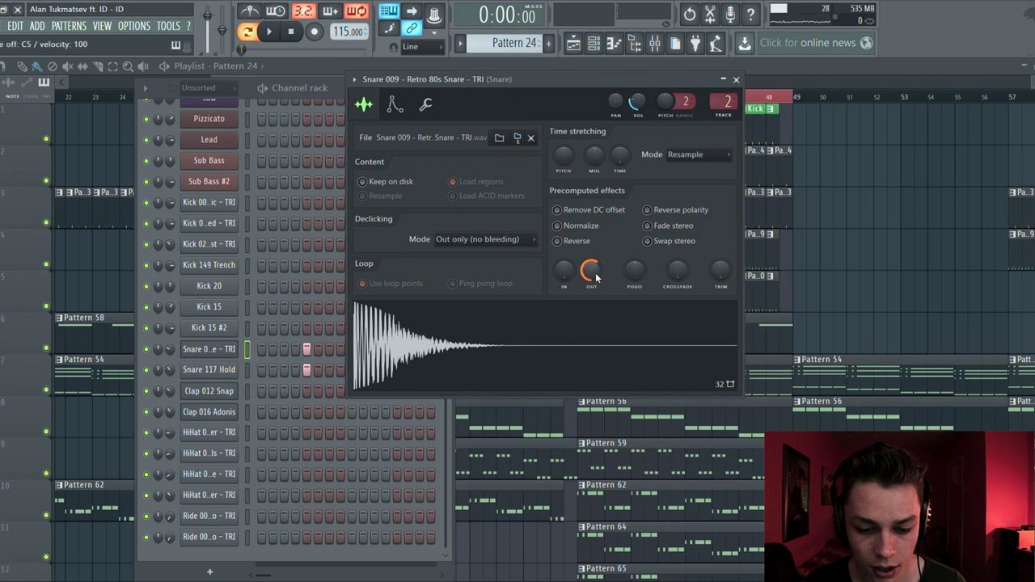
{"action": "left_click", "coordinate": [425, 106]}
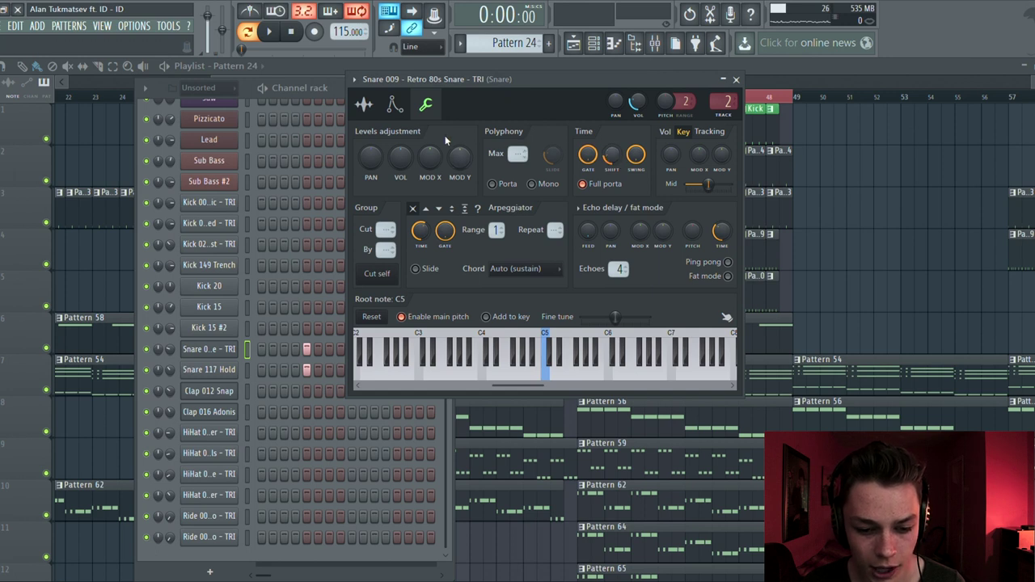
{"action": "left_click", "coordinate": [396, 106]}
{"action": "left_click", "coordinate": [365, 110]}
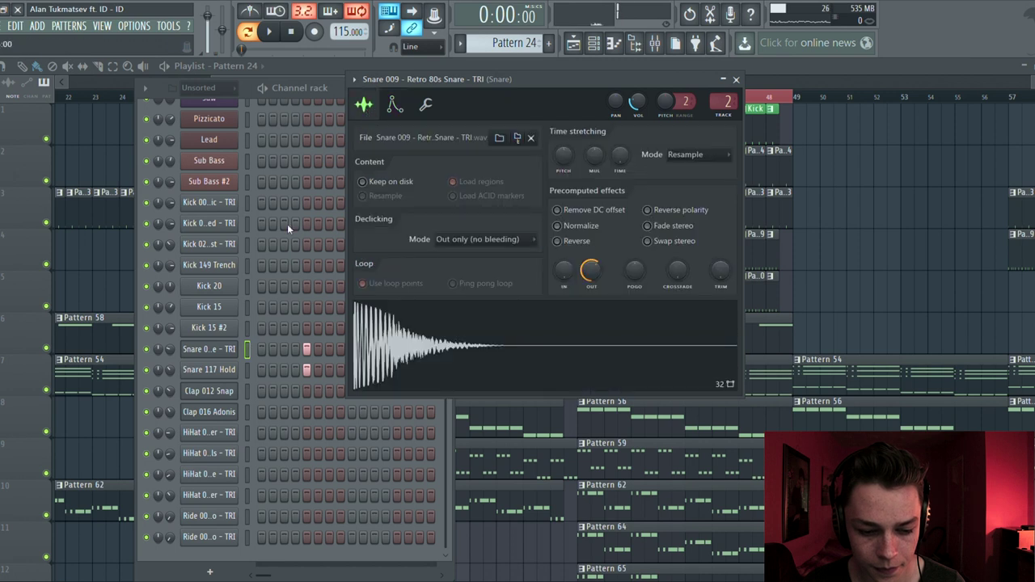
Open the Snare 117 Hold channel and compare the snare with and without its sample fade-out
{"action": "left_click", "coordinate": [212, 370]}
{"action": "left_click_drag", "start_coordinate": [286, 174], "coordinate": [807, 62]}
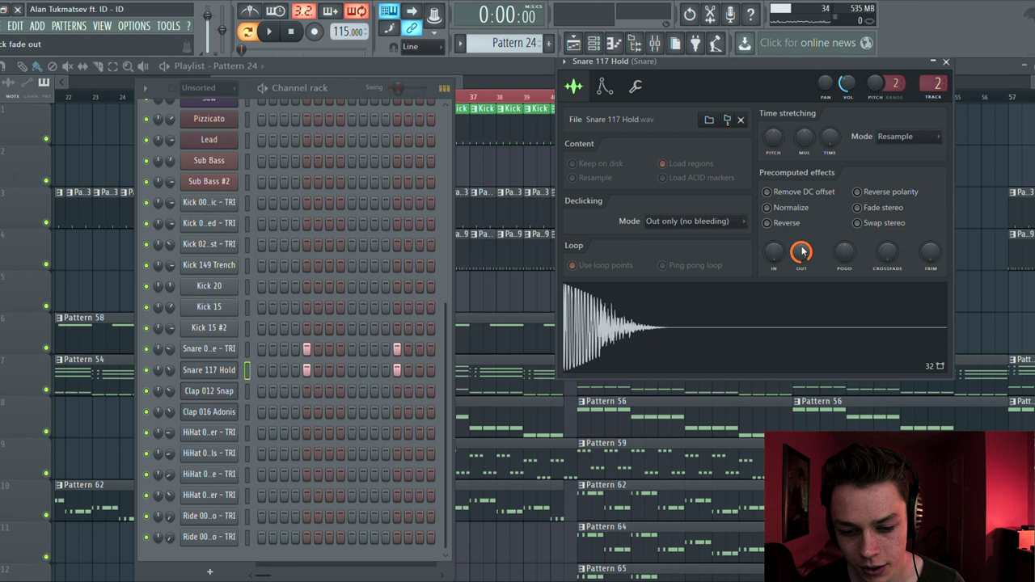
{"action": "left_click_drag", "start_coordinate": [800, 251], "coordinate": [804, 255]}
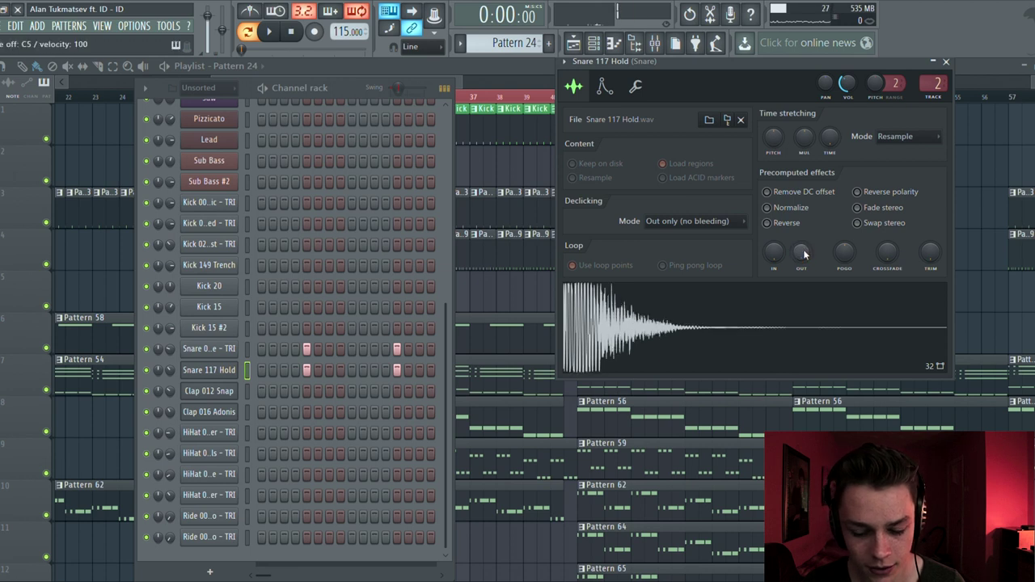
{"action": "left_click_drag", "start_coordinate": [800, 259], "coordinate": [800, 238]}
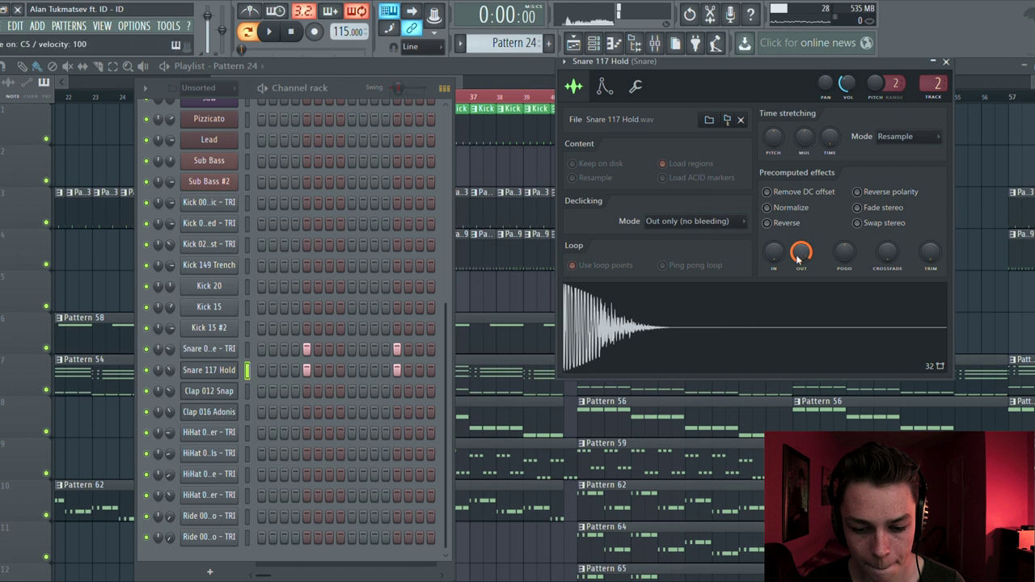
Inspect Snare 117 Hold's instrument settings, check the Snare track in the mixer, and return to the playlist
{"action": "left_click", "coordinate": [634, 86]}
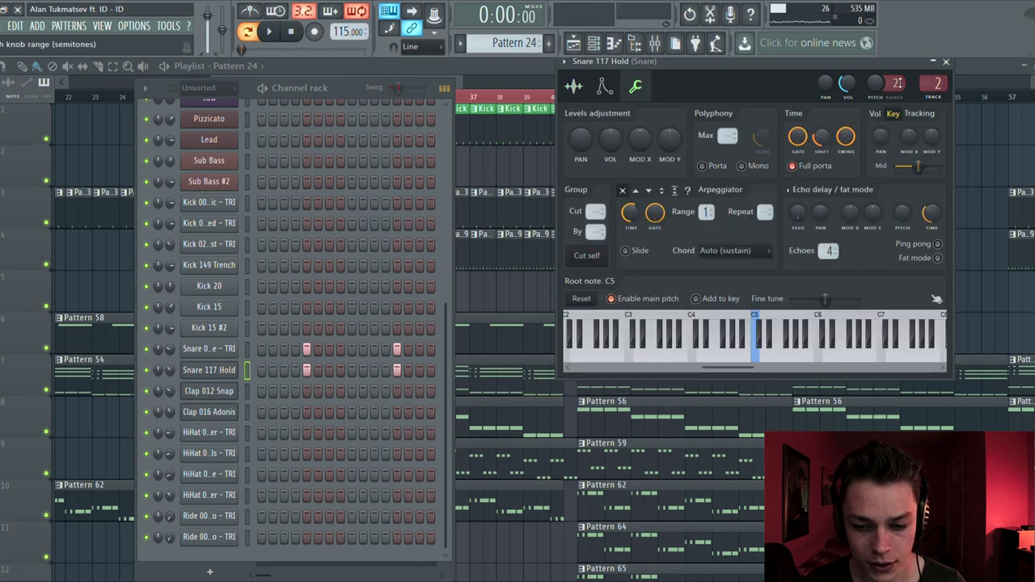
{"action": "left_click", "coordinate": [947, 62]}
{"action": "left_click", "coordinate": [655, 43]}
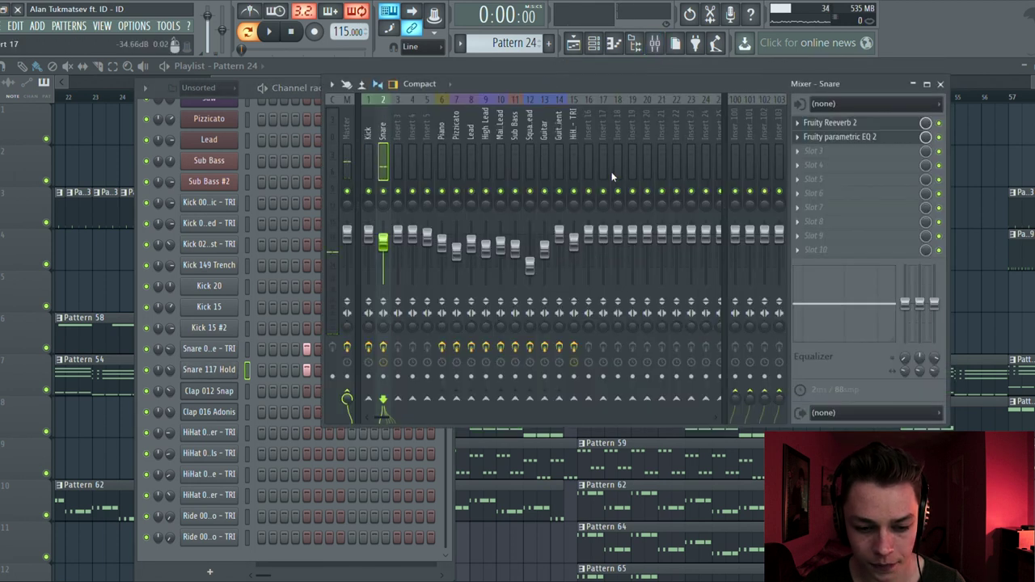
{"action": "key", "text": "F12"}
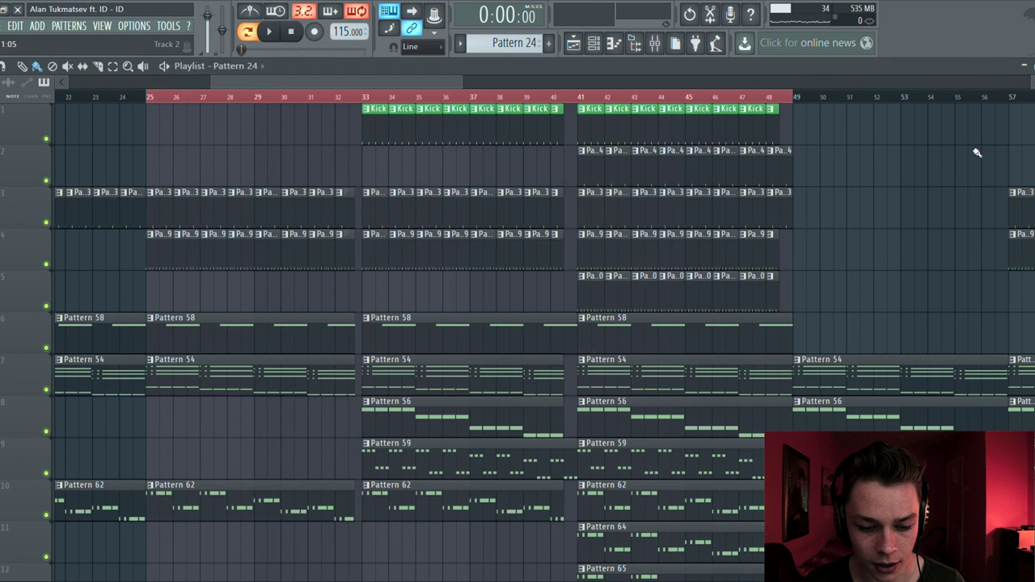
Open Pattern 19 in the channel rack, audition its hi-hat, and select the HiHat 009 track in the mixer
{"action": "scroll", "coordinate": [619, 173], "scroll_direction": "down", "scroll_amount": 1}
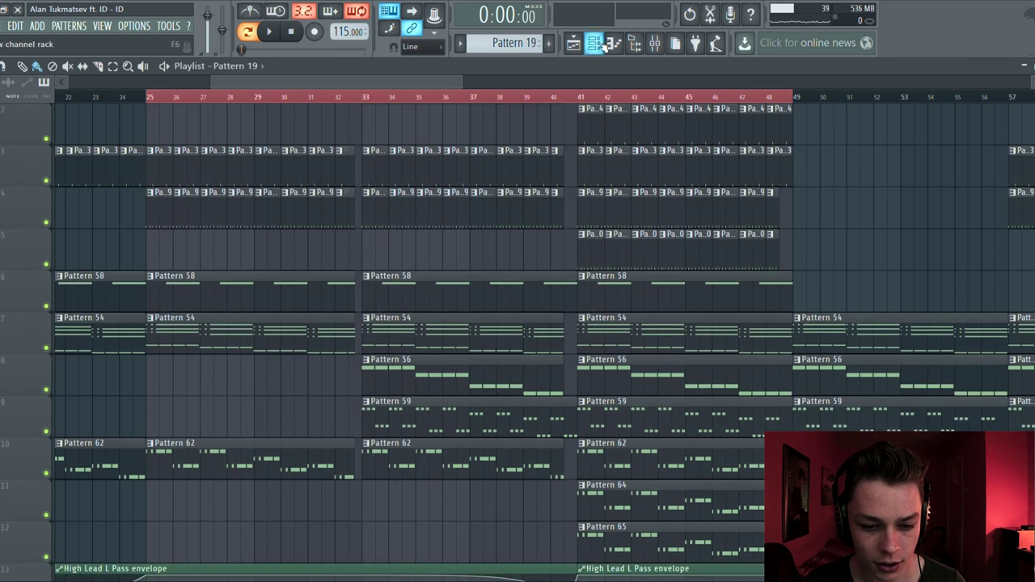
{"action": "key", "text": "F6"}
{"action": "key", "text": "space"}
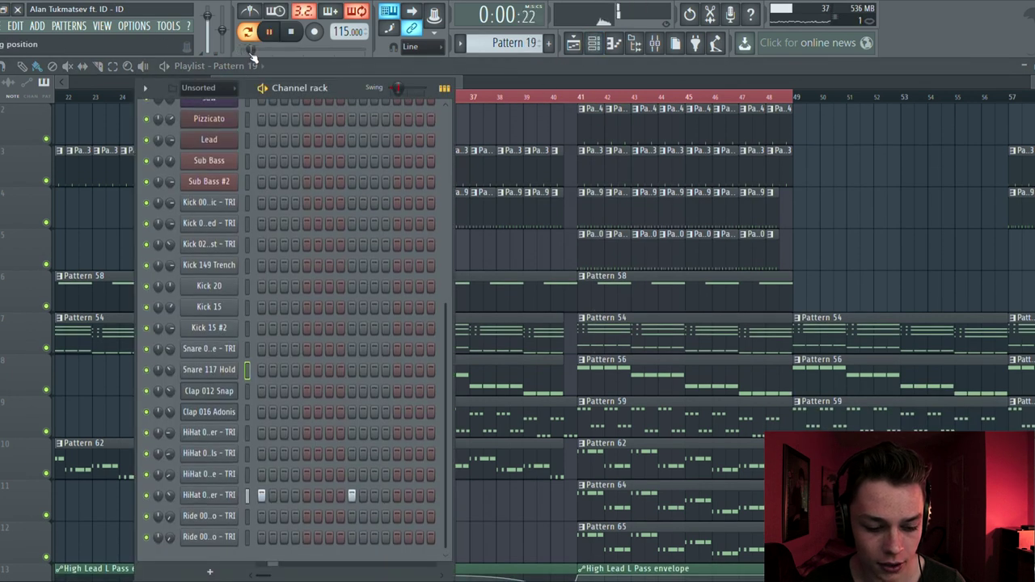
{"action": "left_click", "coordinate": [655, 42]}
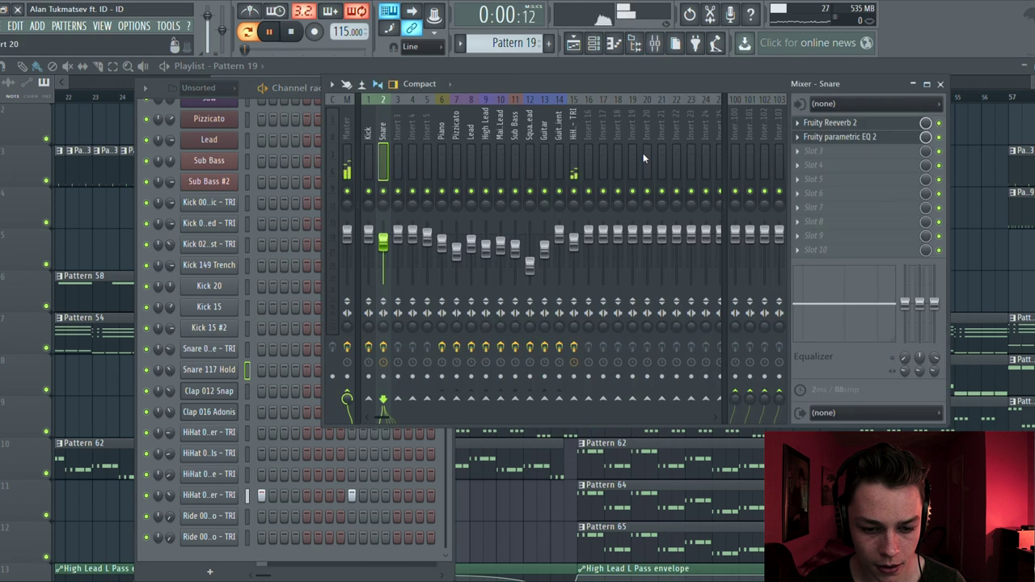
{"action": "left_click", "coordinate": [575, 134]}
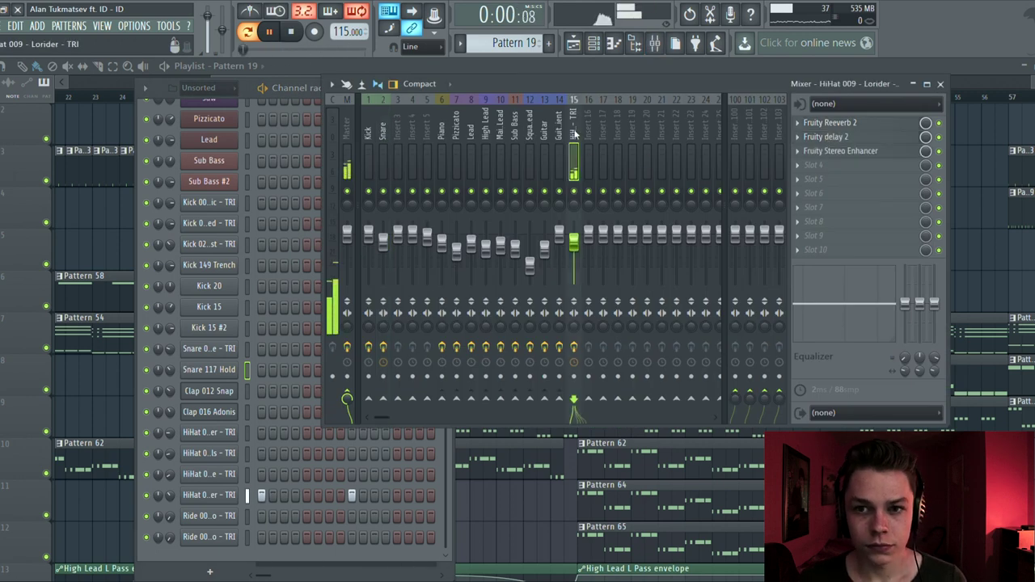
{"action": "key", "text": "space"}
Open Fruity Reeverb 2 on the hi-hat track and compare the sound with the dry level lowered and raised again
{"action": "left_click", "coordinate": [828, 124]}
{"action": "left_click_drag", "start_coordinate": [177, 112], "coordinate": [596, 122]}
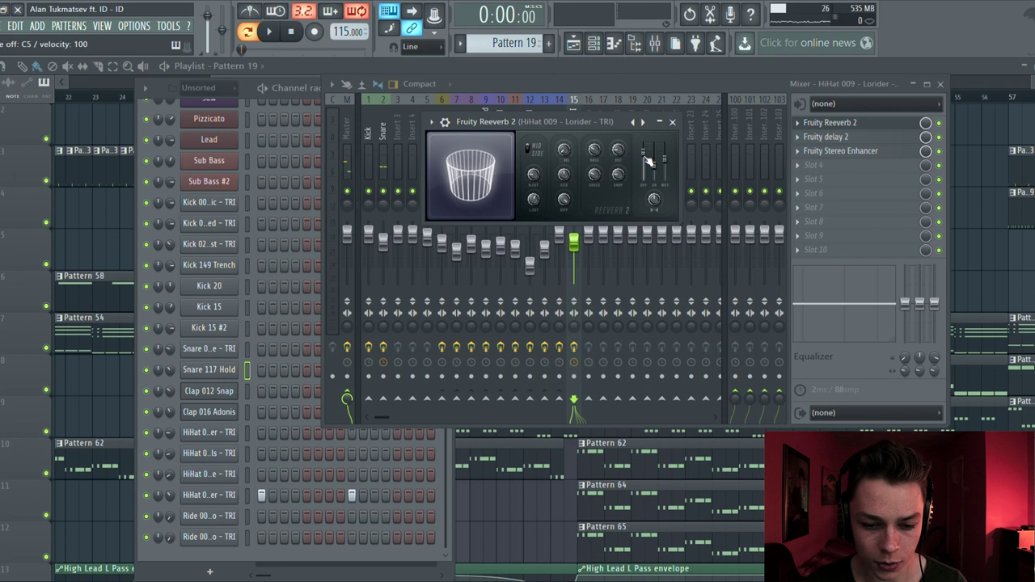
{"action": "left_click_drag", "start_coordinate": [646, 160], "coordinate": [647, 179]}
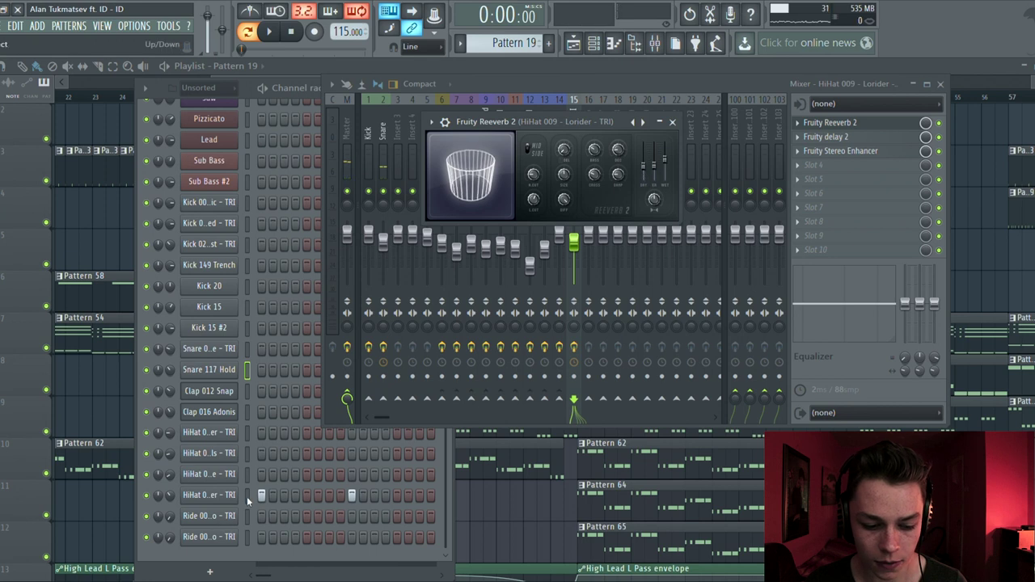
{"action": "key", "text": "F6"}
{"action": "left_click", "coordinate": [645, 171]}
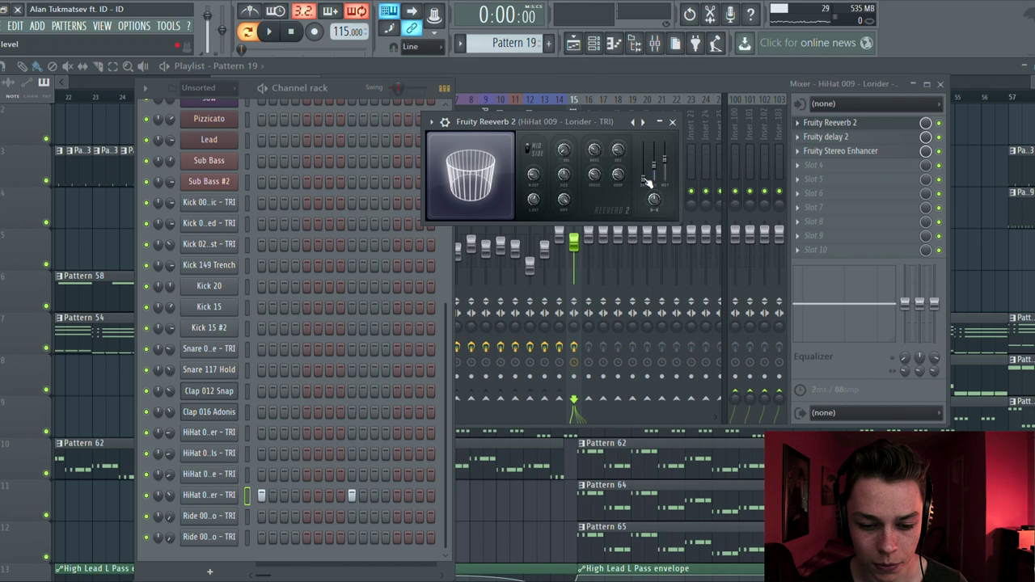
{"action": "key", "text": "z"}
{"action": "left_click_drag", "start_coordinate": [647, 184], "coordinate": [647, 166]}
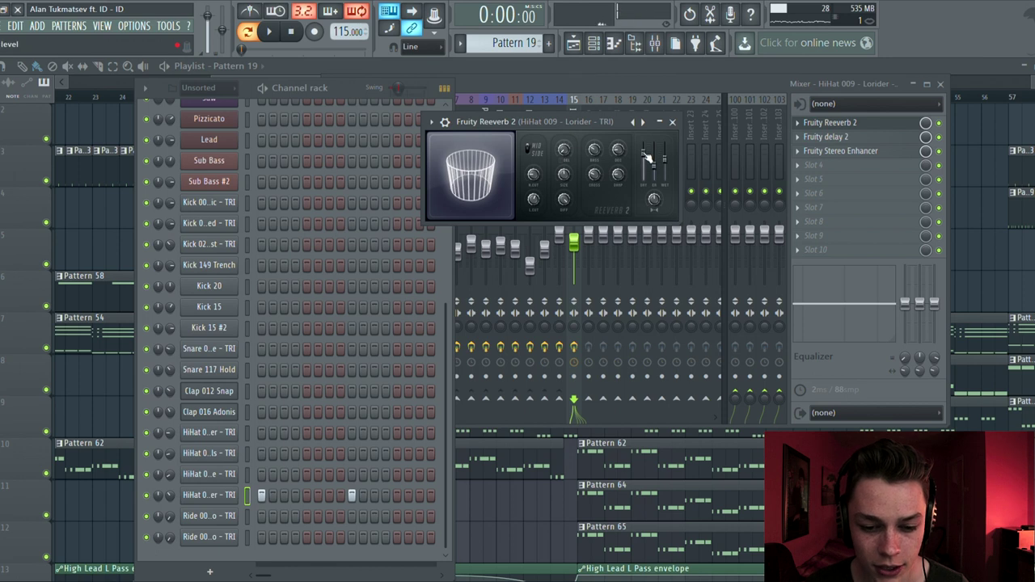
{"action": "left_click", "coordinate": [672, 122]}
Inspect the Fruity delay 2 settings on the hi-hat track
{"action": "left_click", "coordinate": [825, 137]}
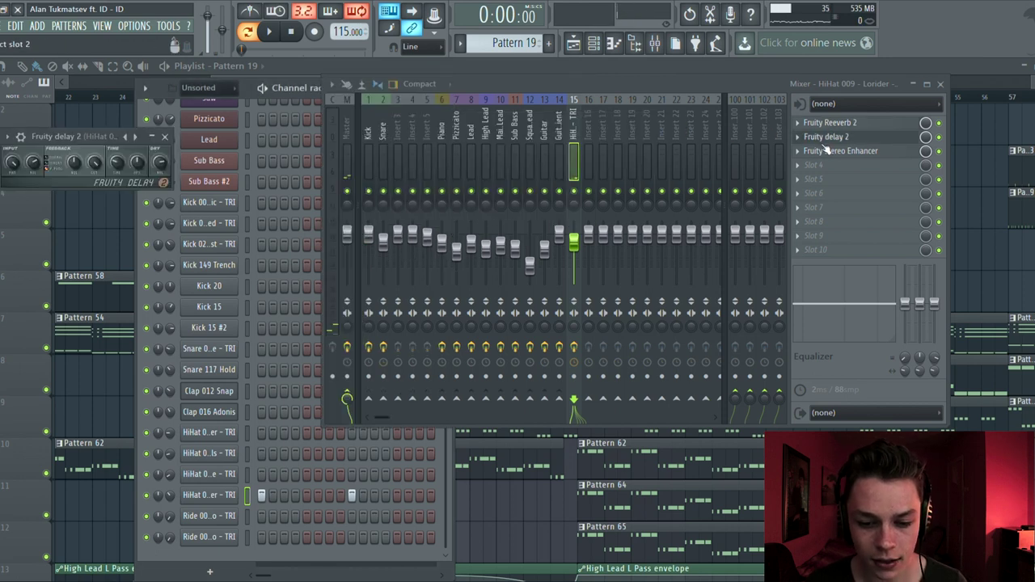
{"action": "left_click_drag", "start_coordinate": [91, 128], "coordinate": [645, 122]}
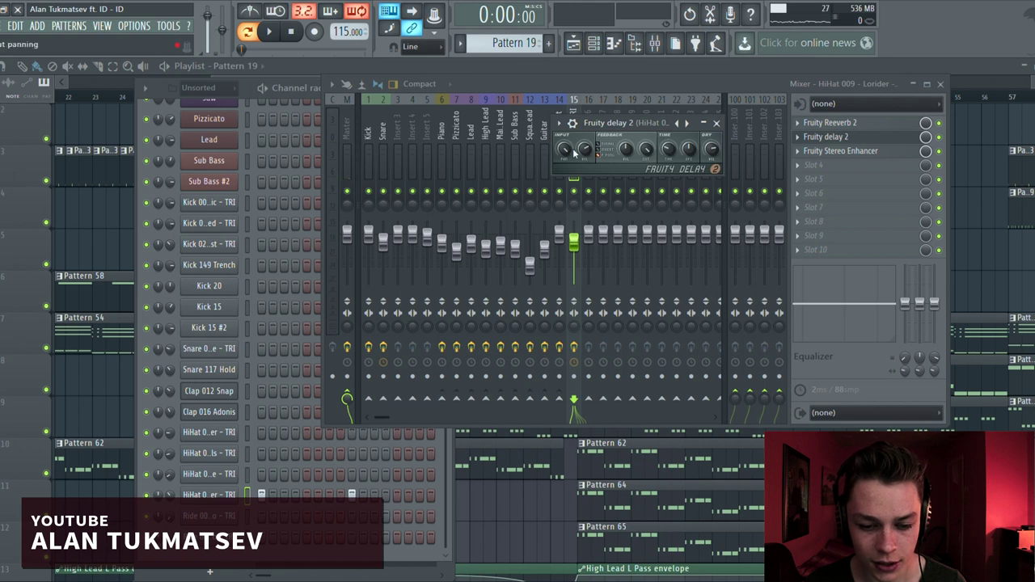
{"action": "left_click", "coordinate": [716, 123]}
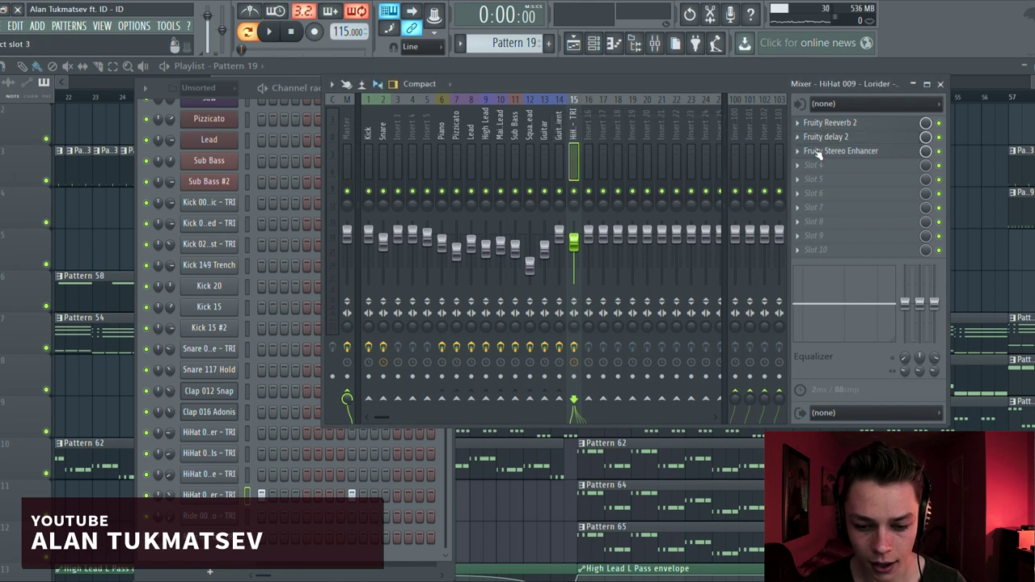
Inspect Fruity Stereo Enhancer on the hi-hat track, audition the hi-hat through it, and return to the playlist
{"action": "left_click", "coordinate": [818, 153]}
{"action": "left_click_drag", "start_coordinate": [102, 155], "coordinate": [623, 148]}
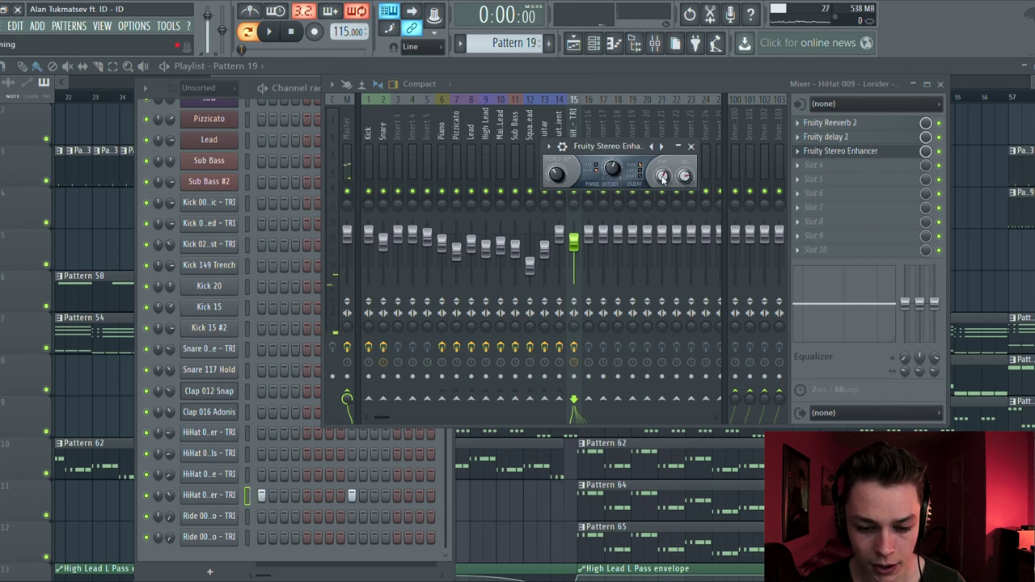
{"action": "key", "text": "z"}
{"action": "key", "text": "z"}
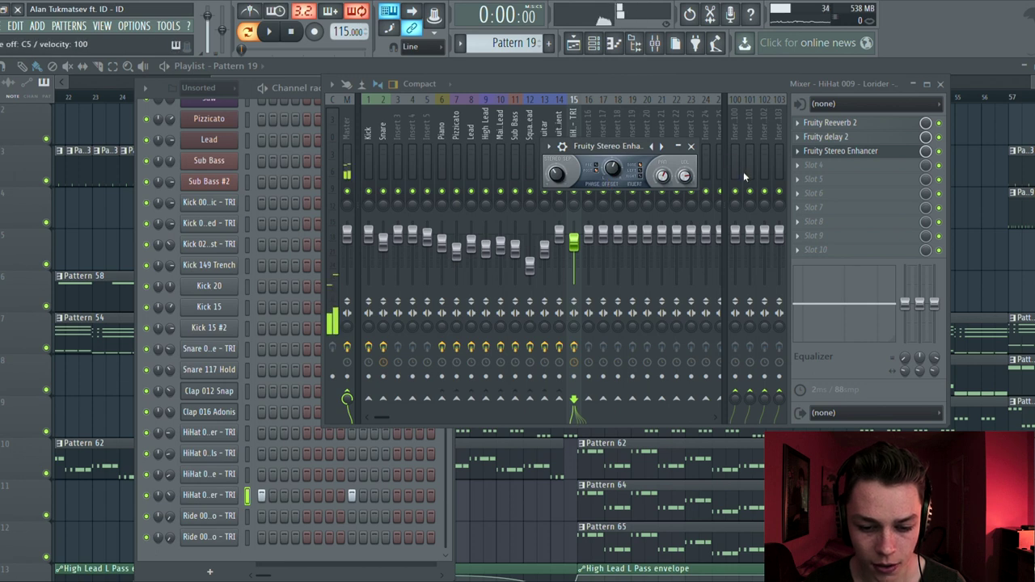
{"action": "left_click", "coordinate": [691, 146]}
{"action": "left_click", "coordinate": [940, 83]}
{"action": "key", "text": "F6"}
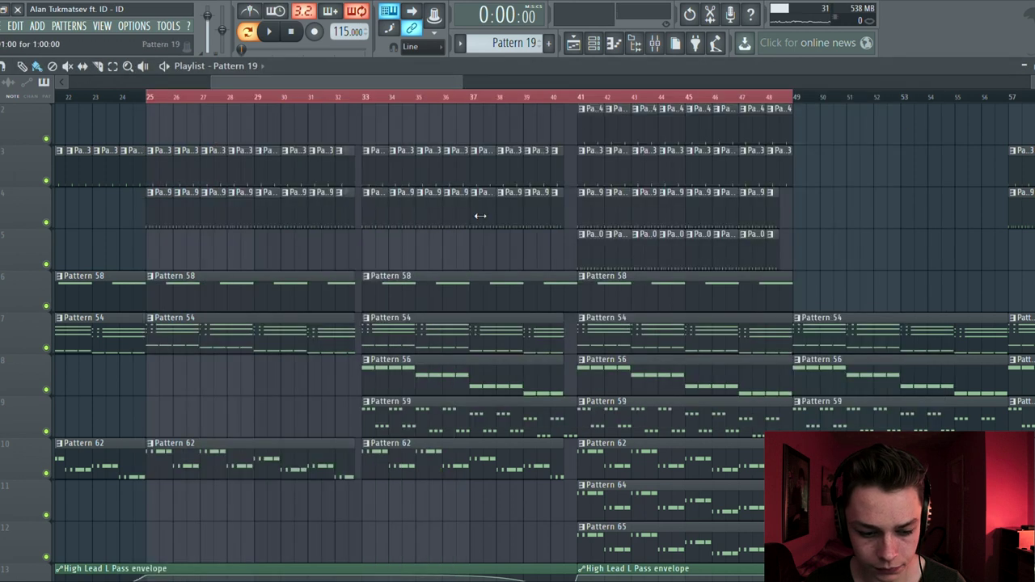
Open Pattern 58's Piano 2 notes in the piano roll, audition them, and return to the playlist
{"action": "scroll", "coordinate": [512, 212], "scroll_direction": "down", "scroll_amount": 2}
{"action": "left_click", "coordinate": [593, 45]}
{"action": "scroll", "coordinate": [339, 210], "scroll_direction": "up", "scroll_amount": 9}
{"action": "key", "text": "space"}
{"action": "left_click", "coordinate": [332, 212]}
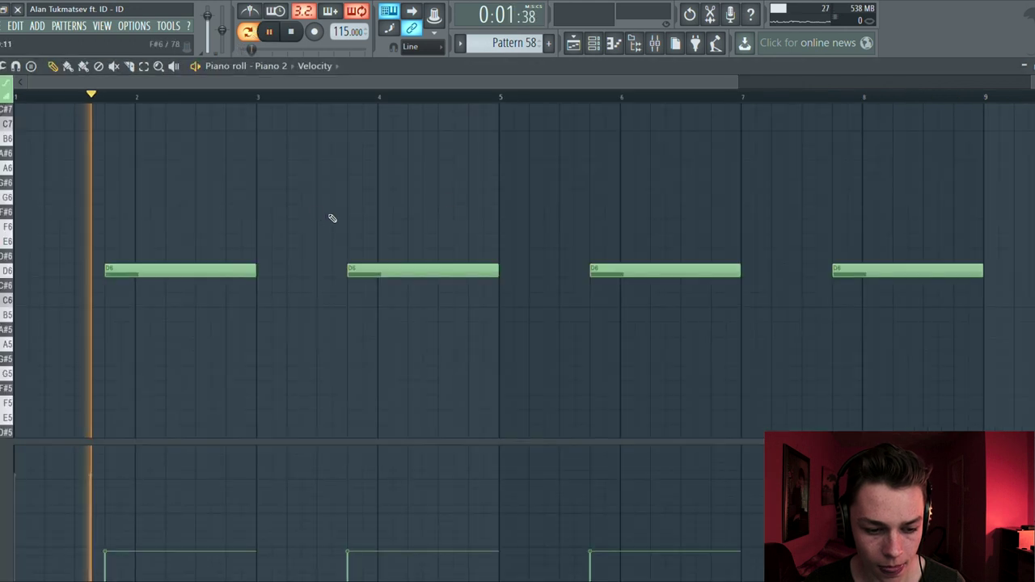
{"action": "left_click_drag", "start_coordinate": [740, 81], "coordinate": [883, 81]}
{"action": "scroll", "coordinate": [612, 173], "scroll_direction": "down", "scroll_amount": 2}
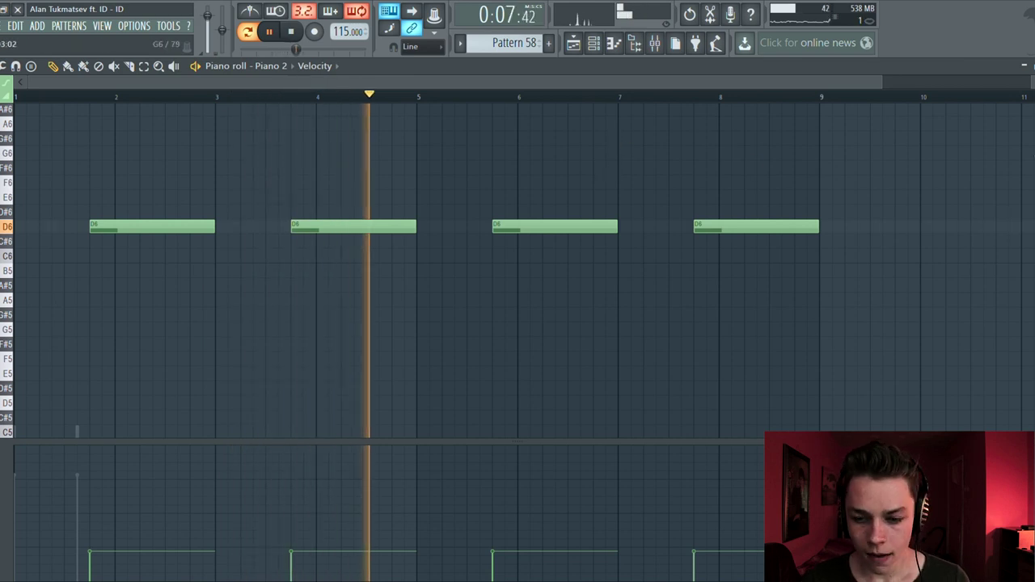
{"action": "key", "text": "F7"}
{"action": "key", "text": "space"}
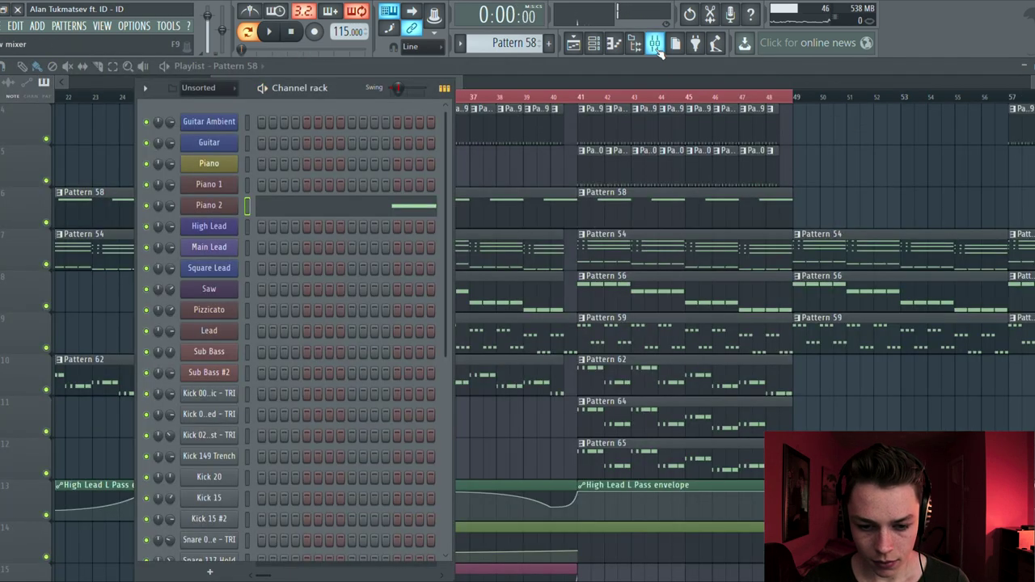
Open the Piano track in the mixer and inspect its Fruity parametric EQ 2 curve
{"action": "left_click", "coordinate": [655, 45]}
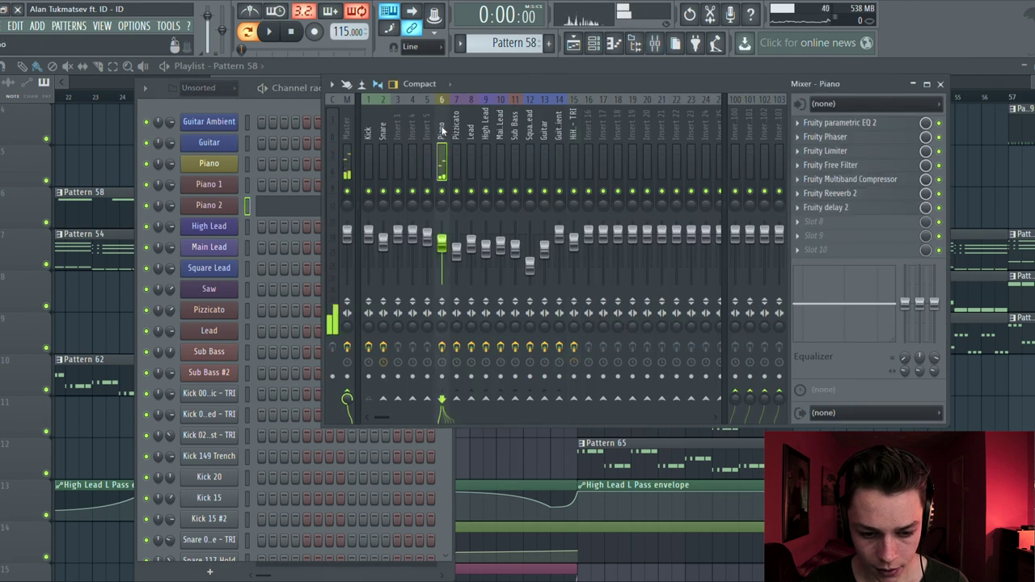
{"action": "left_click", "coordinate": [890, 126]}
{"action": "left_click_drag", "start_coordinate": [270, 227], "coordinate": [518, 154]}
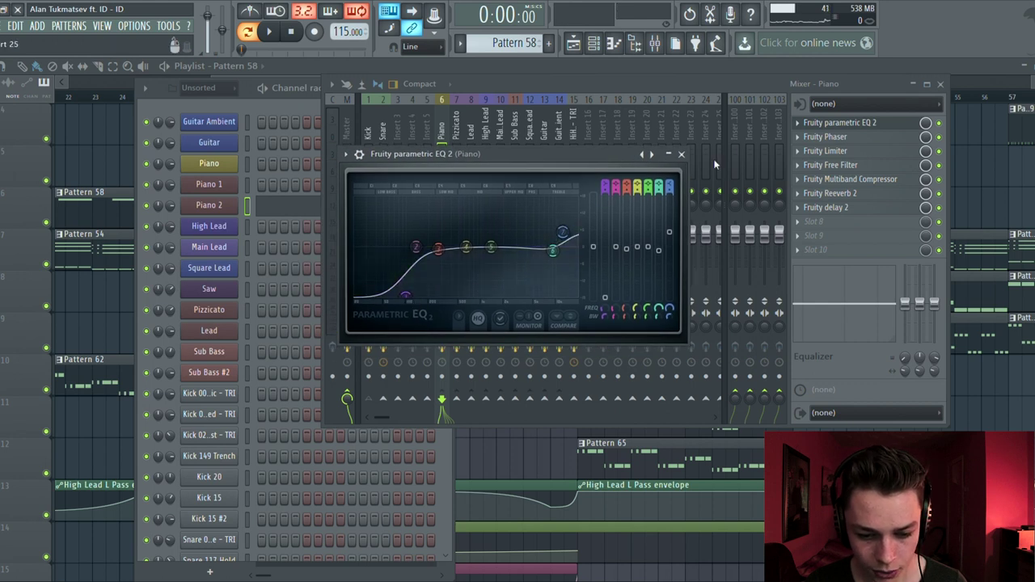
{"action": "left_click", "coordinate": [681, 154]}
Inspect Fruity Phaser on the Piano track and compare the piano sound with and without the effect
{"action": "left_click", "coordinate": [824, 136]}
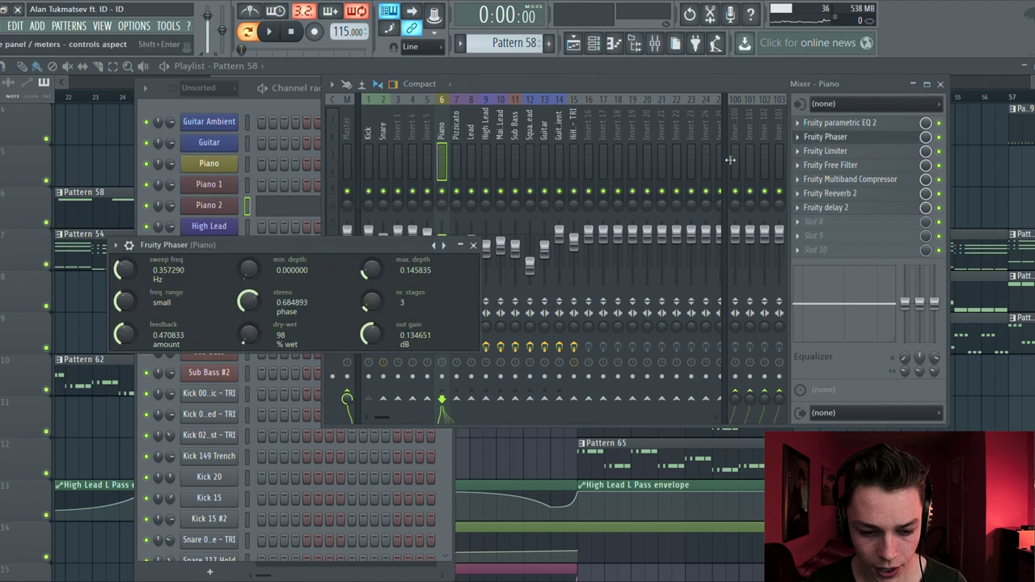
{"action": "left_click_drag", "start_coordinate": [322, 244], "coordinate": [649, 159]}
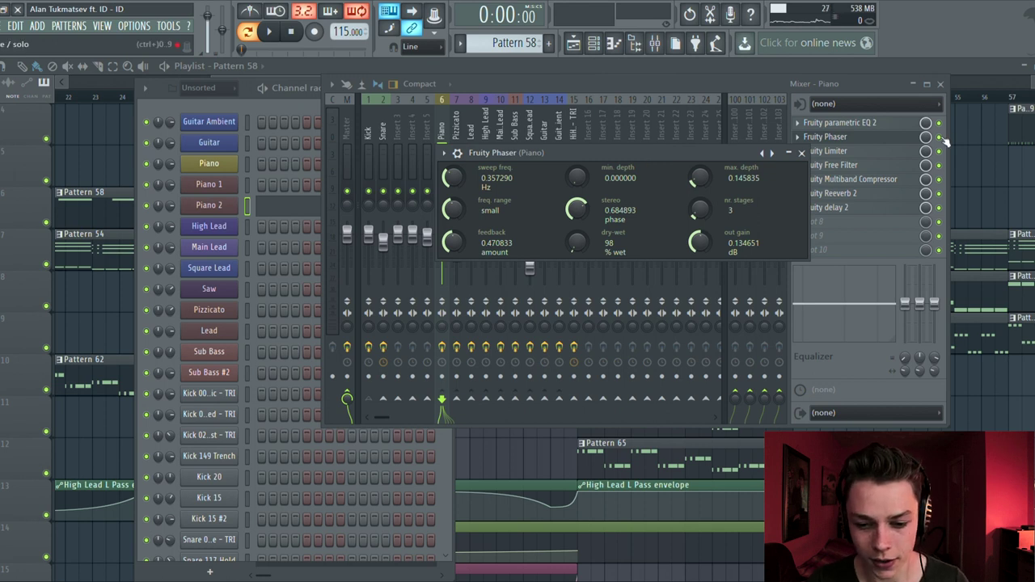
{"action": "key", "text": "space"}
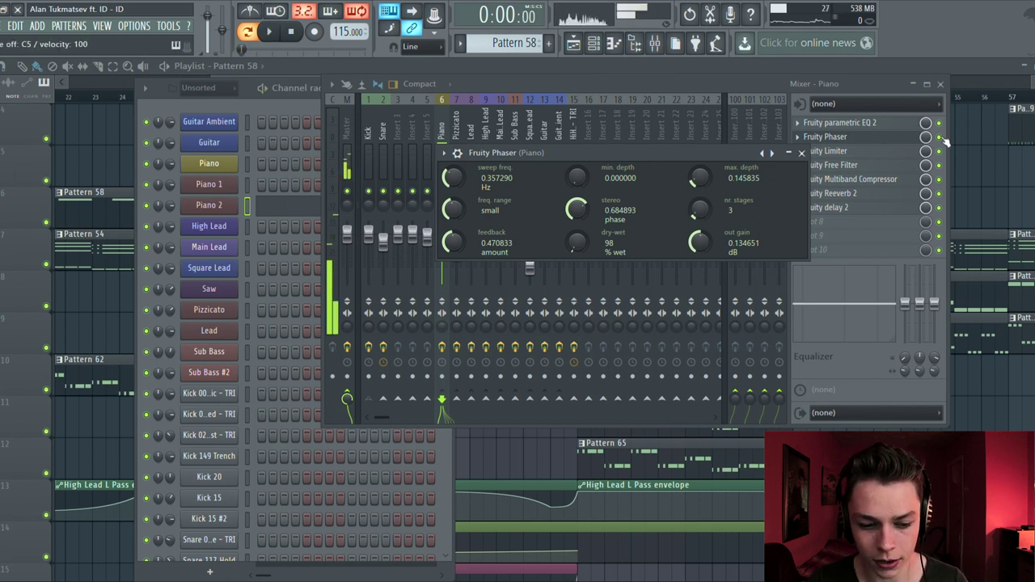
{"action": "key", "text": "Escape"}
{"action": "key", "text": "space"}
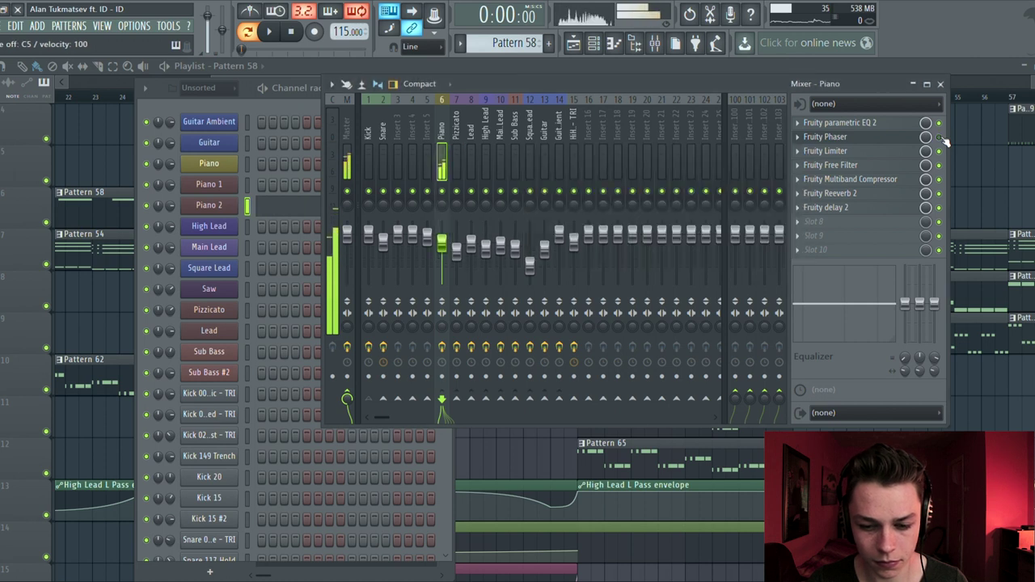
Inspect Fruity Limiter's compression settings on the Piano track and check the Kick track's sidechain routing to it
{"action": "left_click", "coordinate": [847, 154]}
{"action": "left_click_drag", "start_coordinate": [214, 123], "coordinate": [840, 91]}
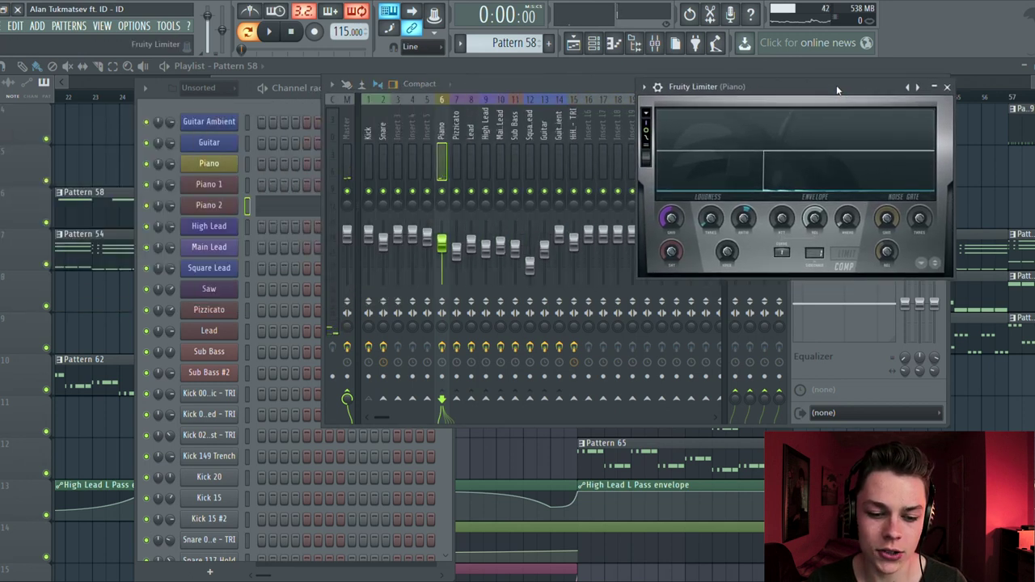
{"action": "left_click", "coordinate": [369, 134]}
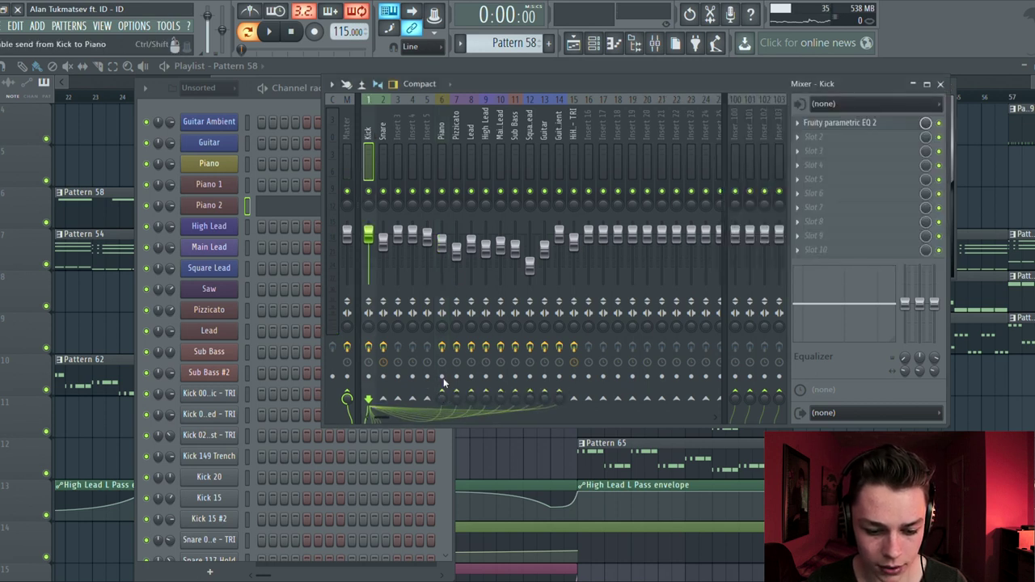
{"action": "left_click", "coordinate": [442, 137]}
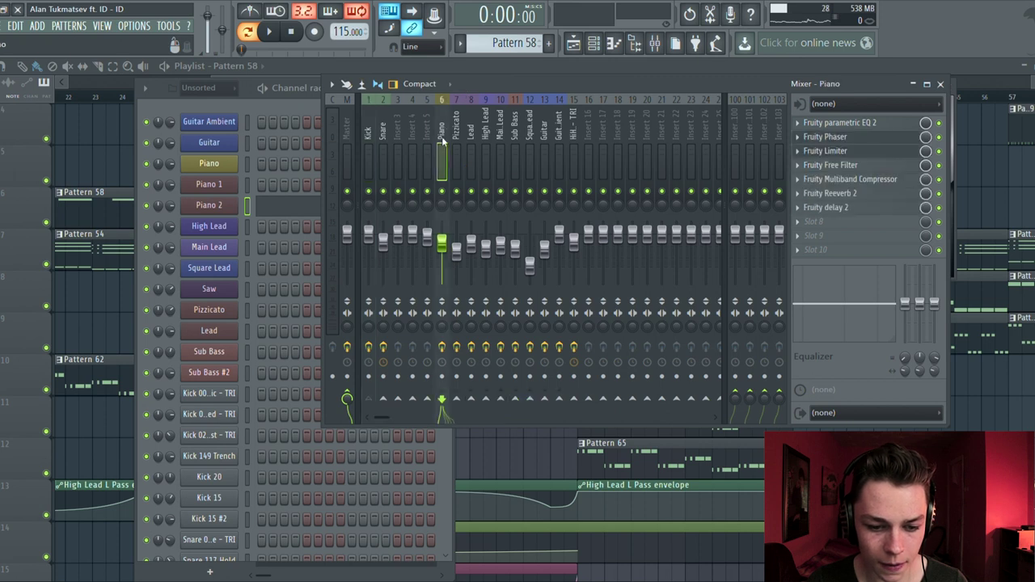
{"action": "left_click", "coordinate": [829, 151]}
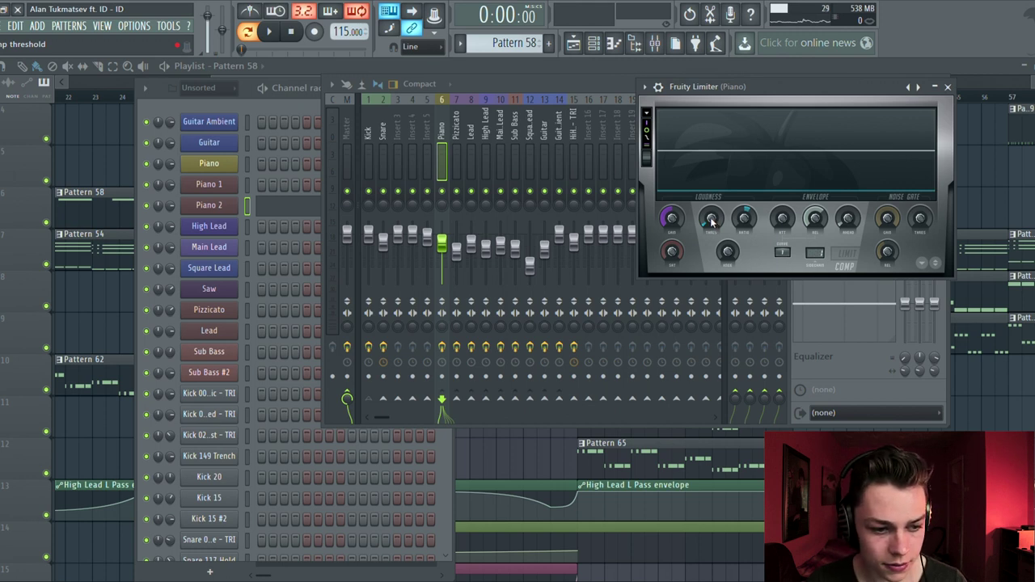
{"action": "left_click", "coordinate": [947, 87]}
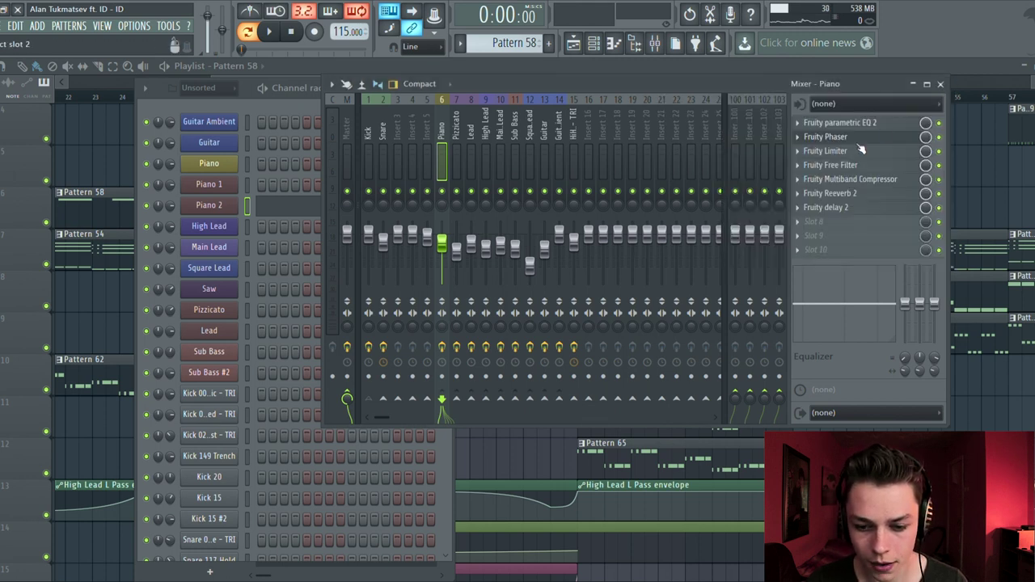
Inspect the Fruity Free Filter settings on the Piano track and return to the playlist
{"action": "left_click", "coordinate": [845, 166]}
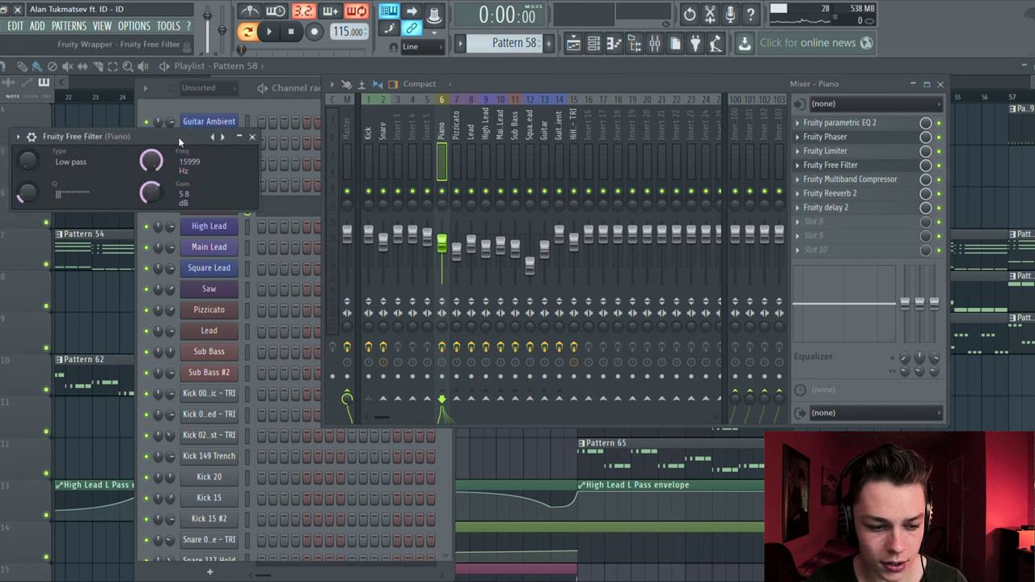
{"action": "left_click_drag", "start_coordinate": [170, 137], "coordinate": [478, 117]}
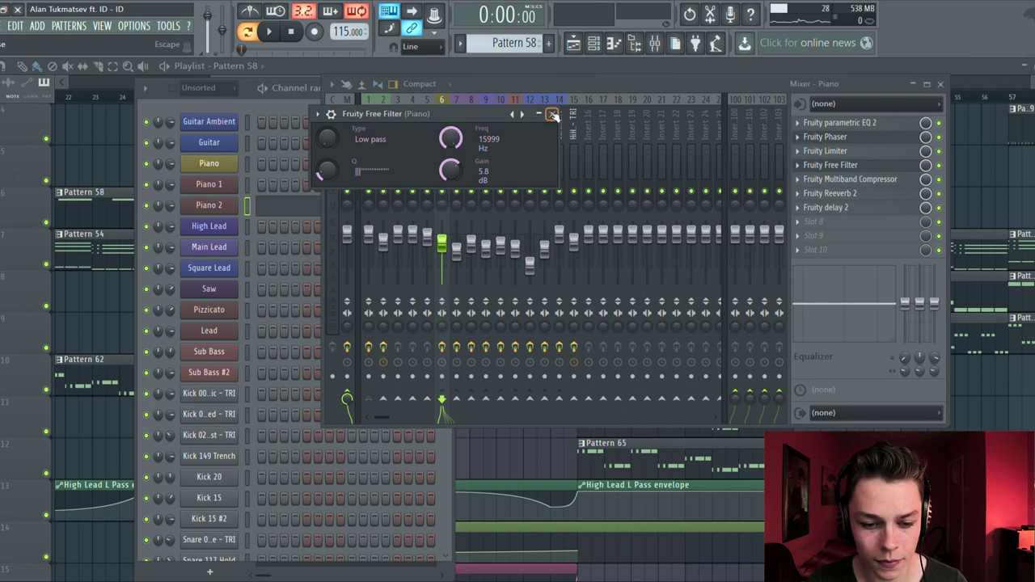
{"action": "left_click", "coordinate": [428, 79]}
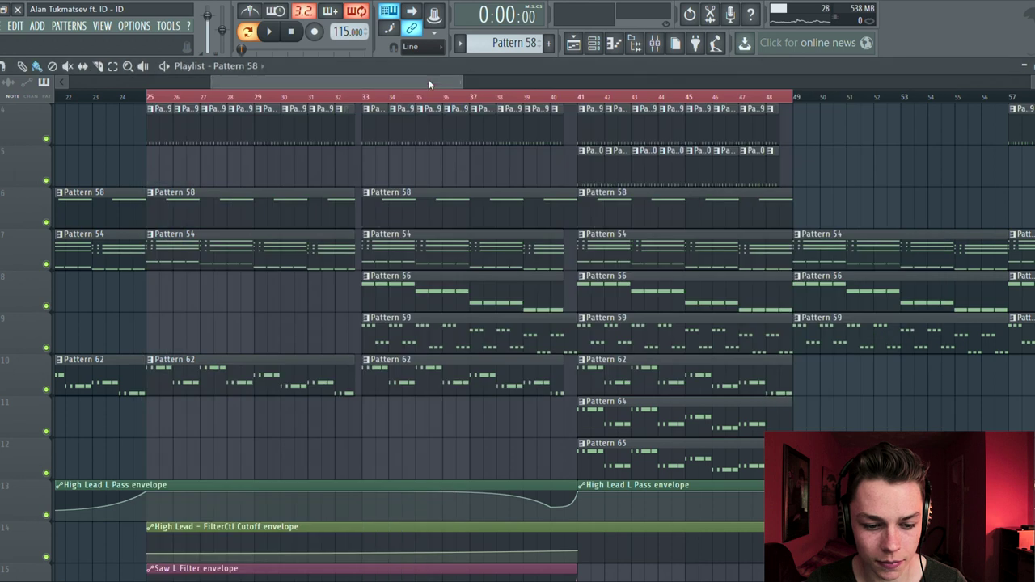
Examine the Piano L Pass envelope from the start of the playlist and audition the piano around bar 4
{"action": "left_click_drag", "start_coordinate": [429, 80], "coordinate": [173, 84]}
{"action": "scroll", "coordinate": [234, 293], "scroll_direction": "down", "scroll_amount": 5}
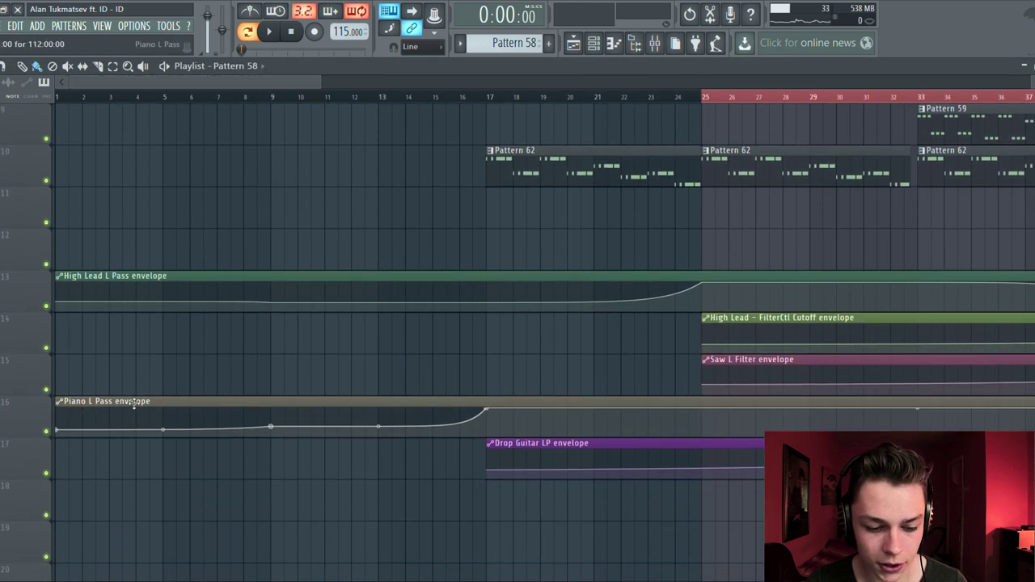
{"action": "left_click", "coordinate": [154, 97]}
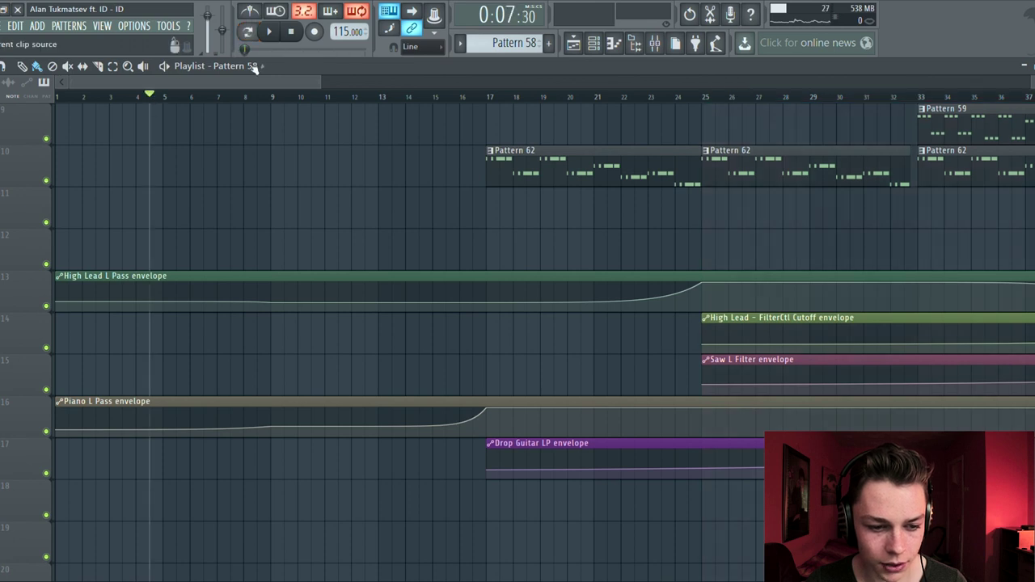
{"action": "key", "text": "space"}
{"action": "key", "text": "space"}
Audition the song from bar 25, after the Piano L Pass envelope rises, and return to the drop's upper tracks
{"action": "left_click_drag", "start_coordinate": [303, 80], "coordinate": [786, 84]}
{"action": "left_click", "coordinate": [659, 97]}
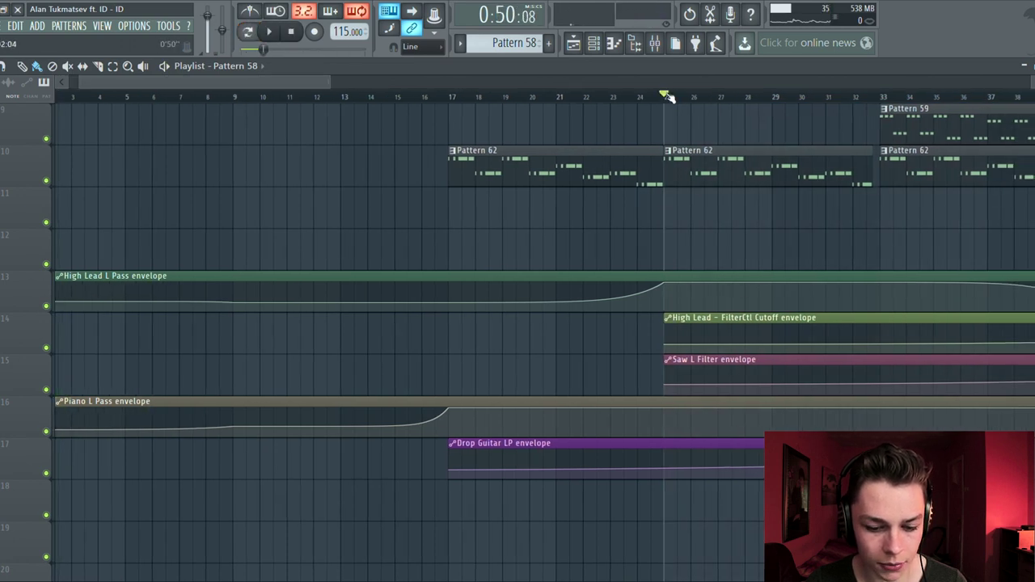
{"action": "key", "text": "space"}
{"action": "left_click_drag", "start_coordinate": [314, 80], "coordinate": [467, 82]}
{"action": "scroll", "coordinate": [566, 242], "scroll_direction": "up", "scroll_amount": 8}
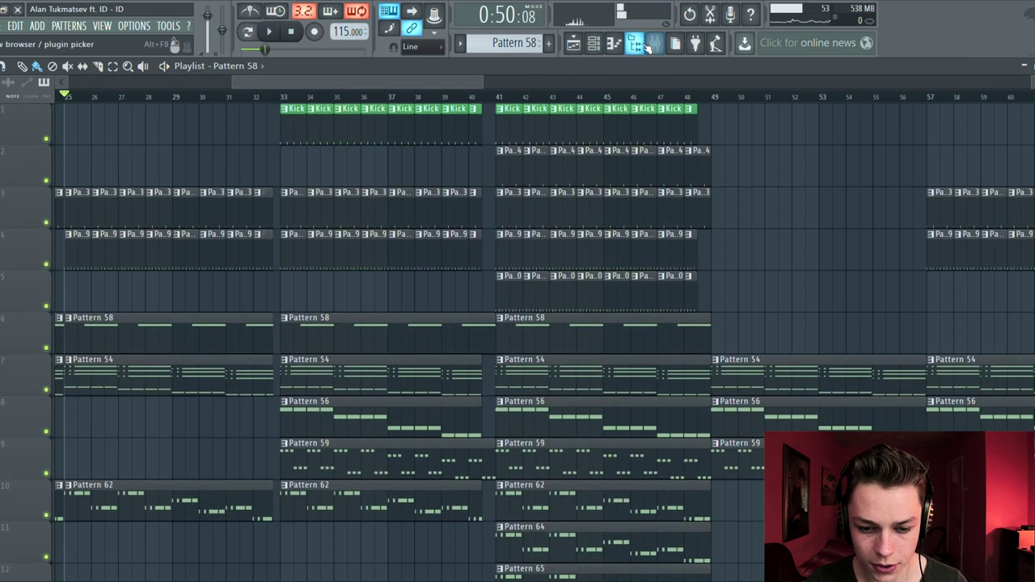
Inspect the Fruity Multiband Compressor and Fruity Reeverb 2 settings on the Piano mixer track, auditioning the piano in between
{"action": "left_click", "coordinate": [653, 45]}
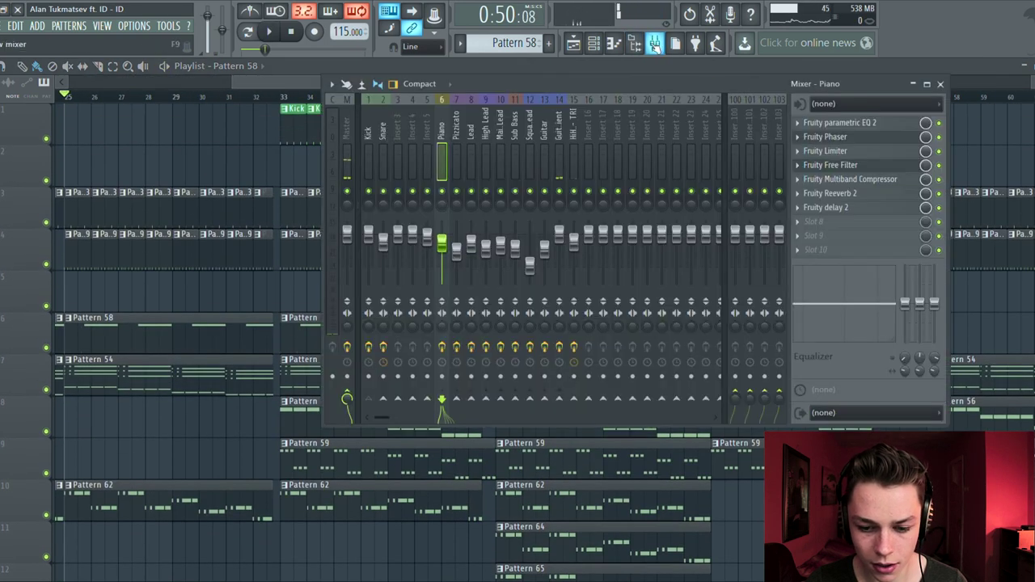
{"action": "left_click", "coordinate": [849, 179]}
{"action": "left_click_drag", "start_coordinate": [308, 153], "coordinate": [700, 131]}
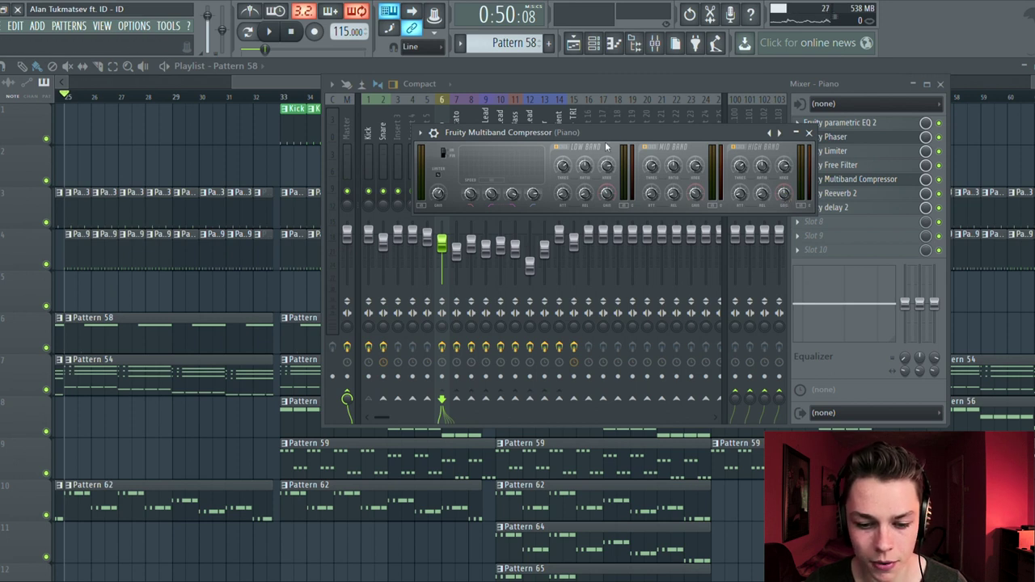
{"action": "left_click_drag", "start_coordinate": [613, 132], "coordinate": [499, 153]}
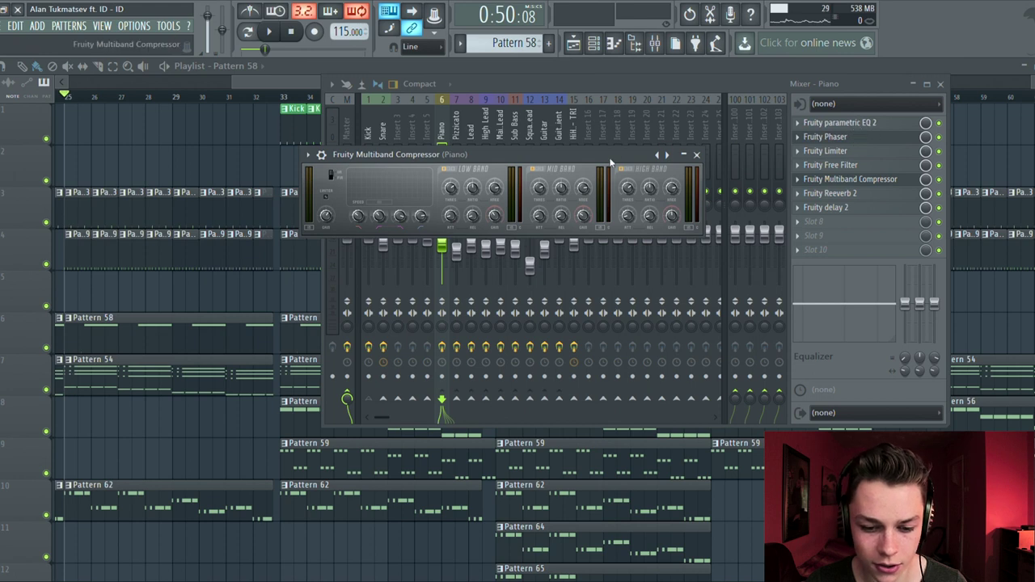
{"action": "left_click_drag", "start_coordinate": [610, 159], "coordinate": [711, 121]}
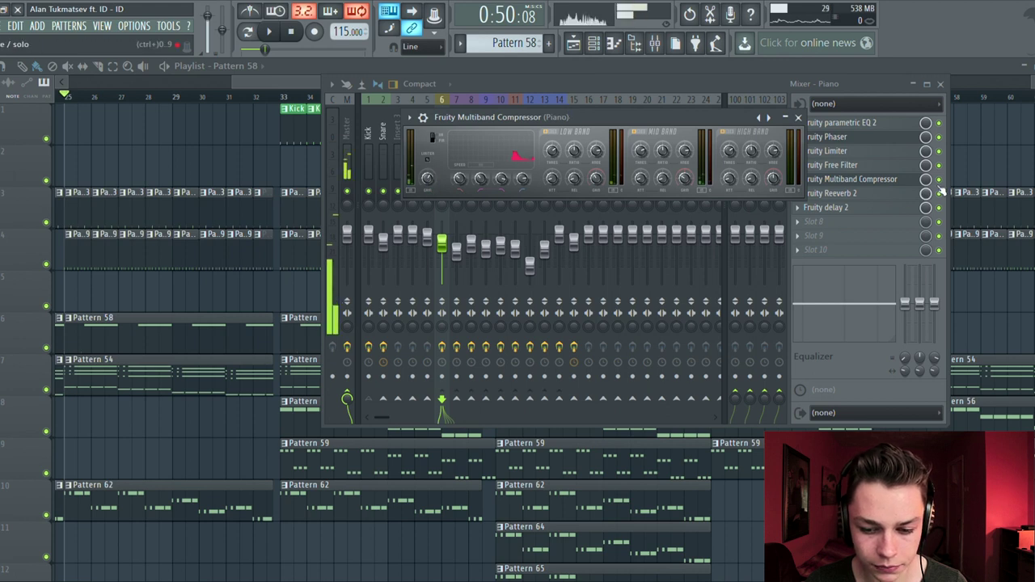
{"action": "left_click", "coordinate": [798, 117]}
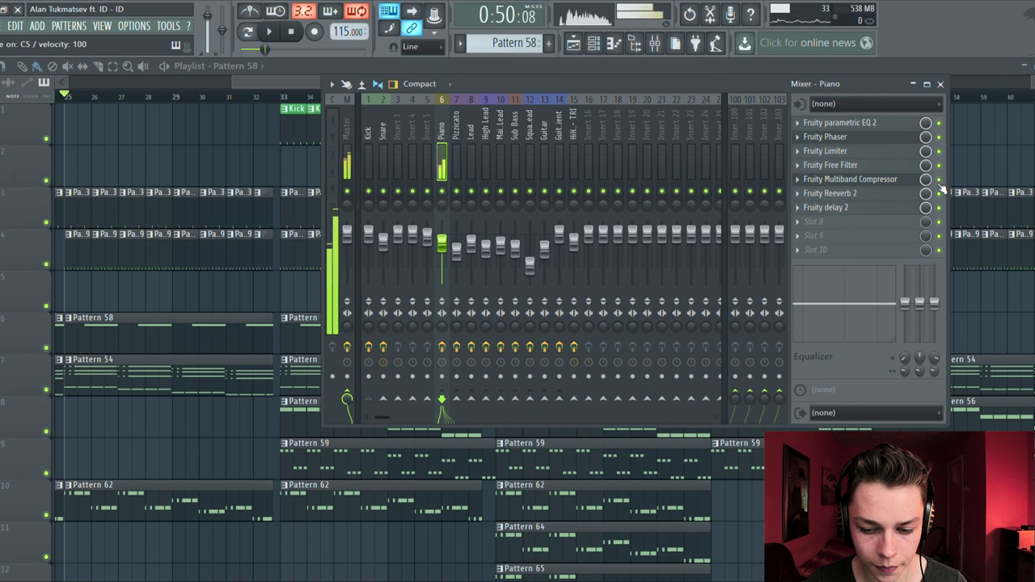
{"action": "left_click", "coordinate": [867, 196]}
{"action": "left_click_drag", "start_coordinate": [354, 356], "coordinate": [622, 142]}
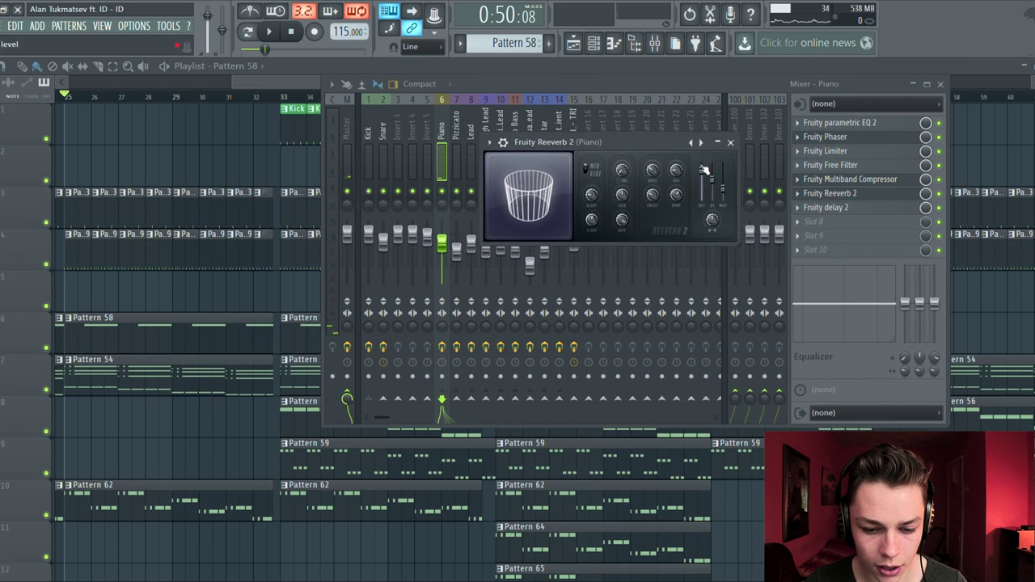
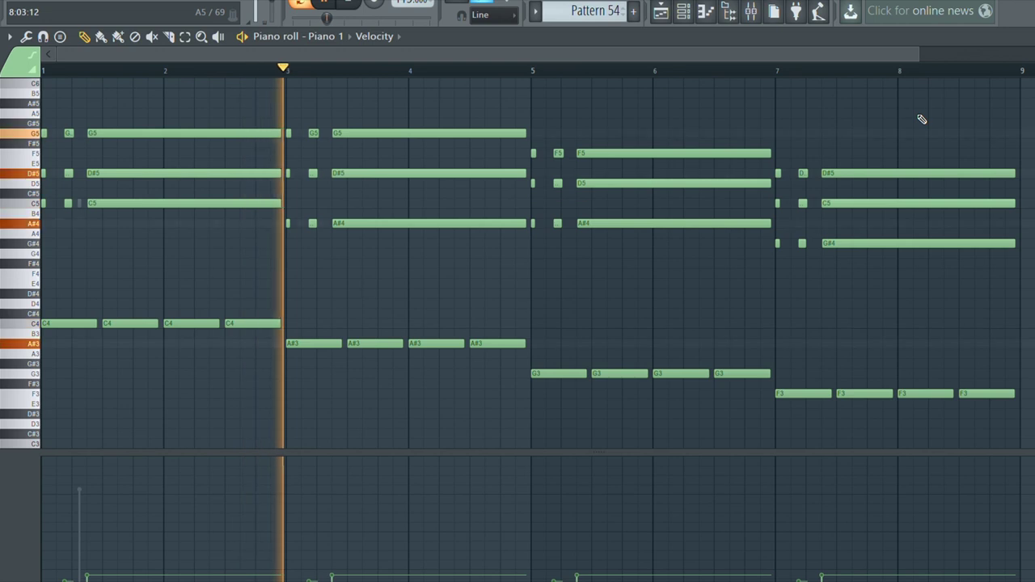
Save the project and audition the Piano 1 chords and bass notes of Pattern 54 in the piano roll
{"action": "scroll", "coordinate": [904, 153], "scroll_direction": "up", "scroll_amount": 2}
{"action": "key", "text": "ctrl+s"}
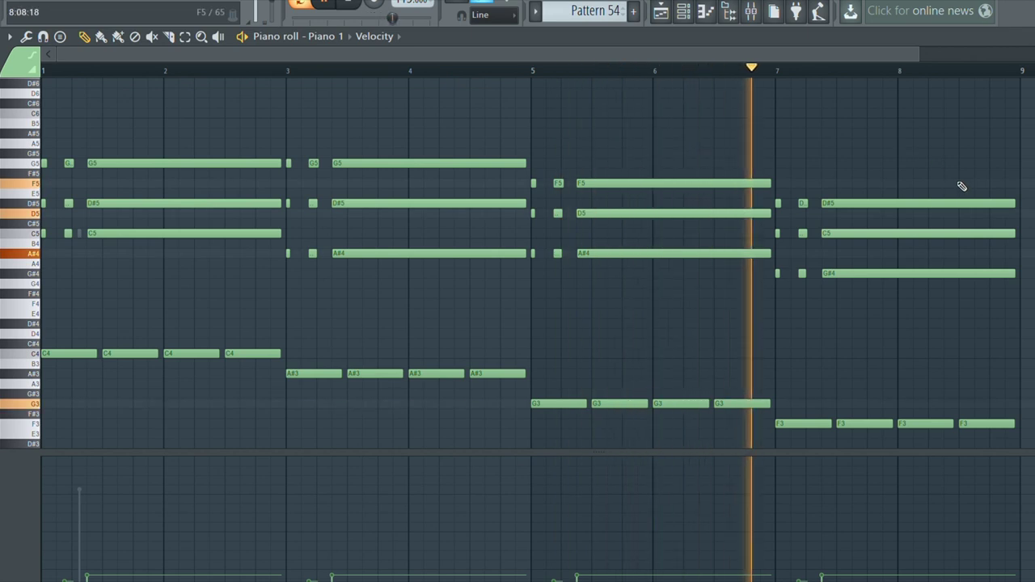
{"action": "scroll", "coordinate": [961, 188], "scroll_direction": "down", "scroll_amount": 3}
{"action": "scroll", "coordinate": [566, 162], "scroll_direction": "up", "scroll_amount": 3}
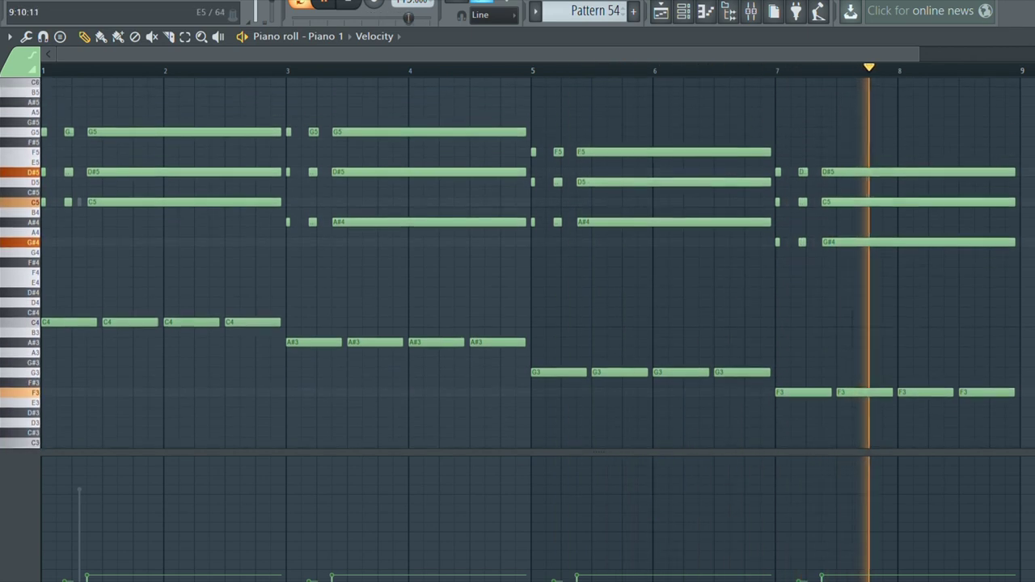
{"action": "left_click", "coordinate": [354, 4]}
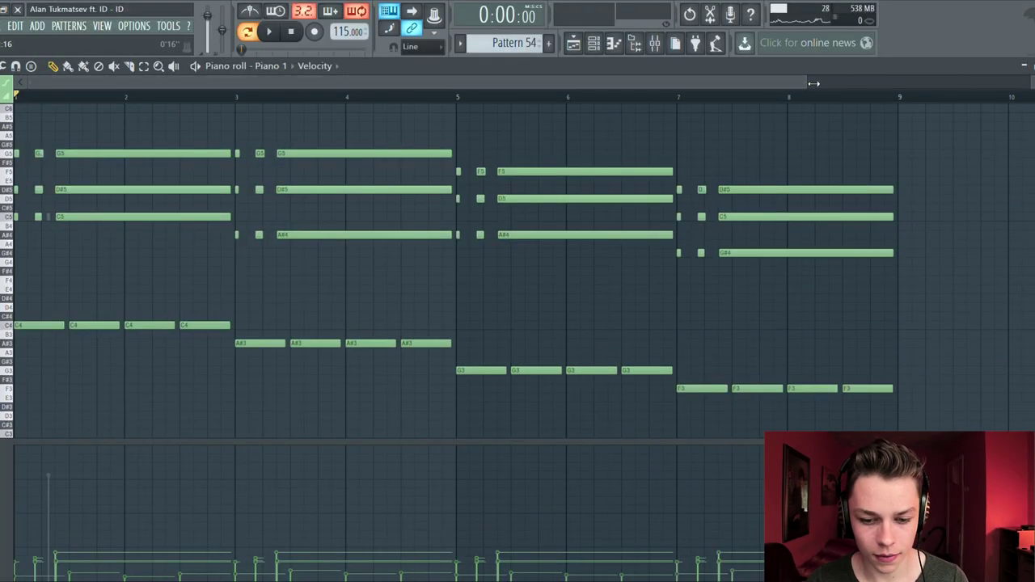
Try shifting the start of the long G5 note in bar 1 of Pattern 54 slightly against the other chord notes
{"action": "left_click_drag", "start_coordinate": [544, 95], "coordinate": [138, 84]}
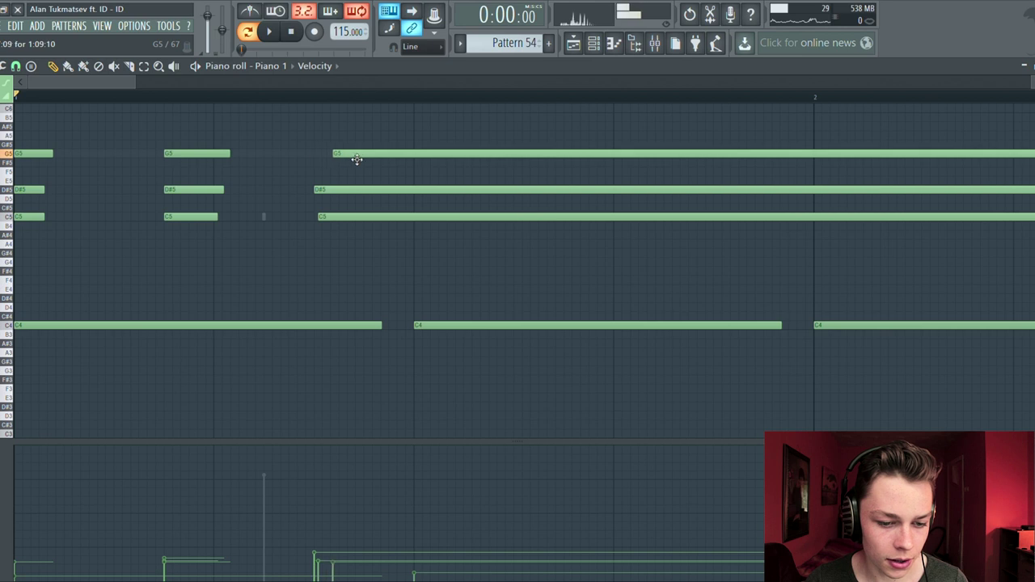
{"action": "mouse_move", "coordinate": [332, 162]}
{"action": "left_mouse_down"}
{"action": "mouse_move", "coordinate": [377, 150]}
{"action": "mouse_move", "coordinate": [335, 163]}
{"action": "left_mouse_up"}
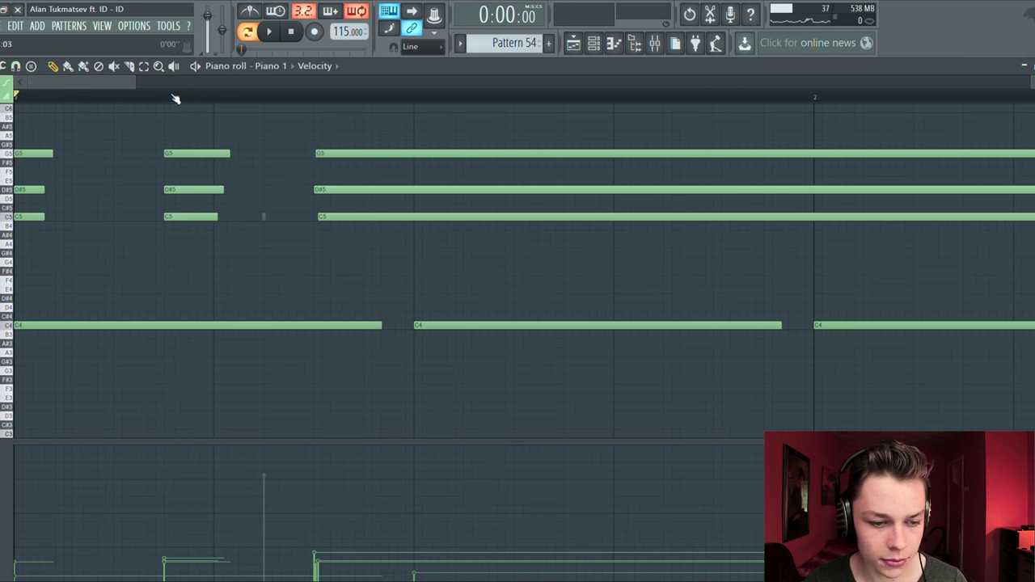
{"action": "left_click_drag", "start_coordinate": [139, 87], "coordinate": [574, 101]}
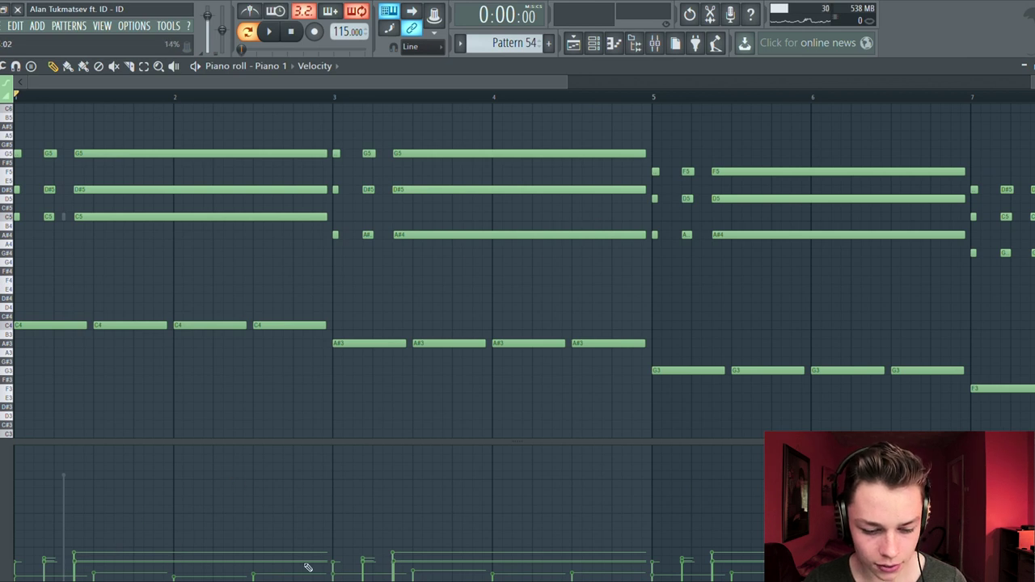
{"action": "scroll", "coordinate": [358, 238], "scroll_direction": "down", "scroll_amount": 2}
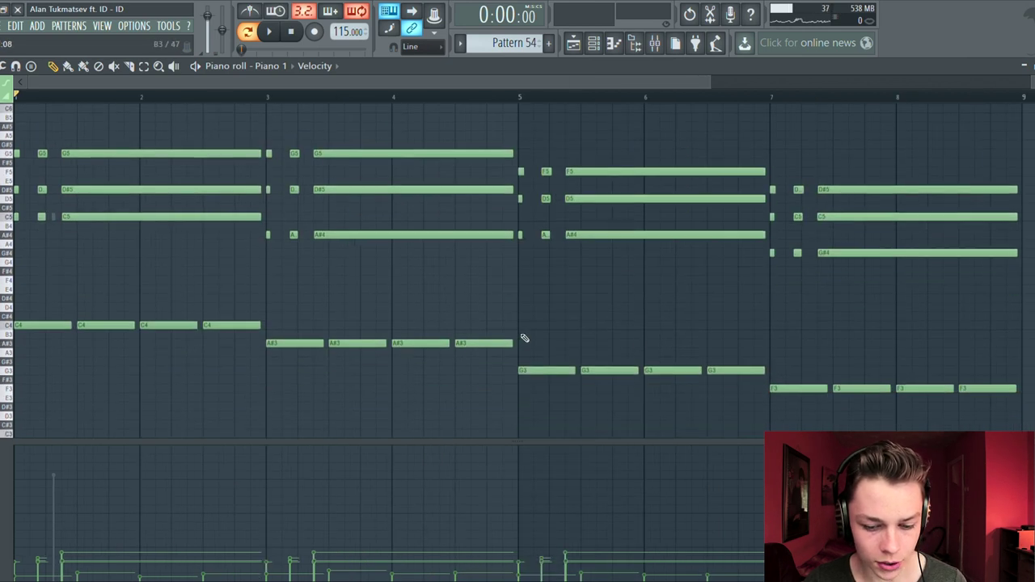
Return to the playlist and open the Guitar notes of Pattern 59 in the piano roll
{"action": "left_click", "coordinate": [572, 42]}
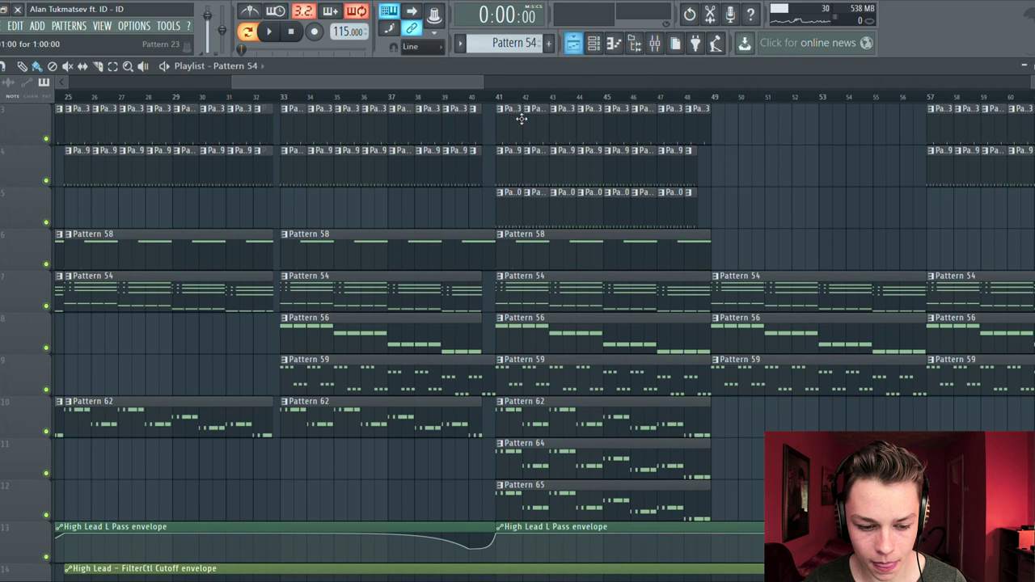
{"action": "scroll", "coordinate": [428, 188], "scroll_direction": "down", "scroll_amount": 1}
{"action": "left_click_drag", "start_coordinate": [425, 81], "coordinate": [399, 81]}
{"action": "left_click", "coordinate": [593, 42]}
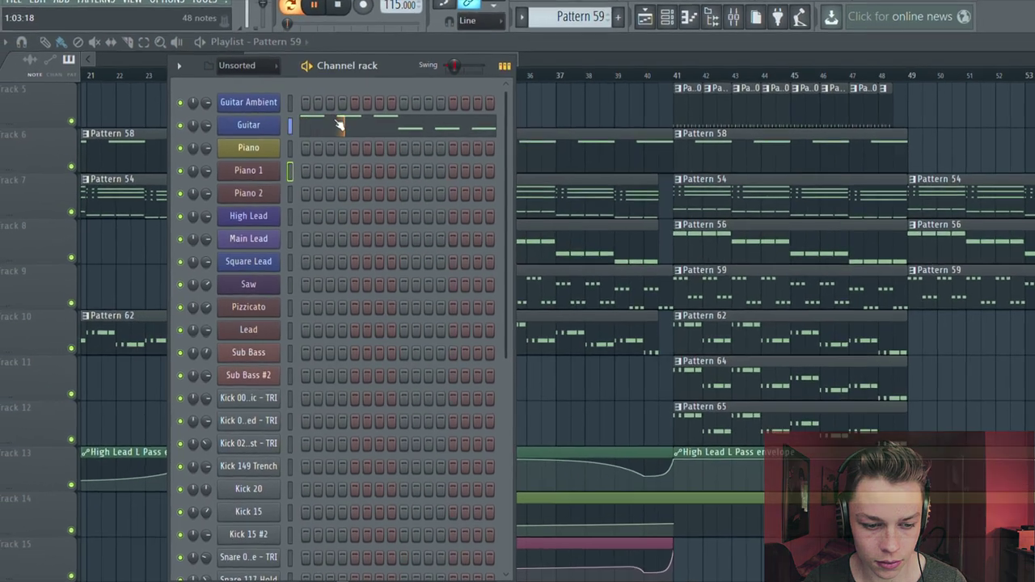
{"action": "left_click", "coordinate": [315, 141]}
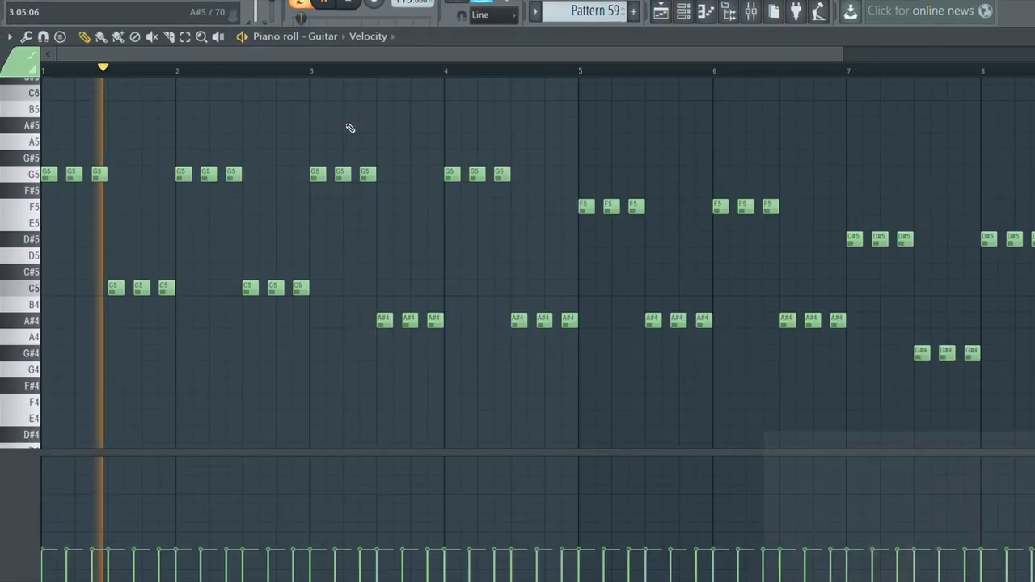
Save the project and audition the Guitar notes of Pattern 59 through to bar 7, showing the whole pattern
{"action": "key", "text": "ctrl+s"}
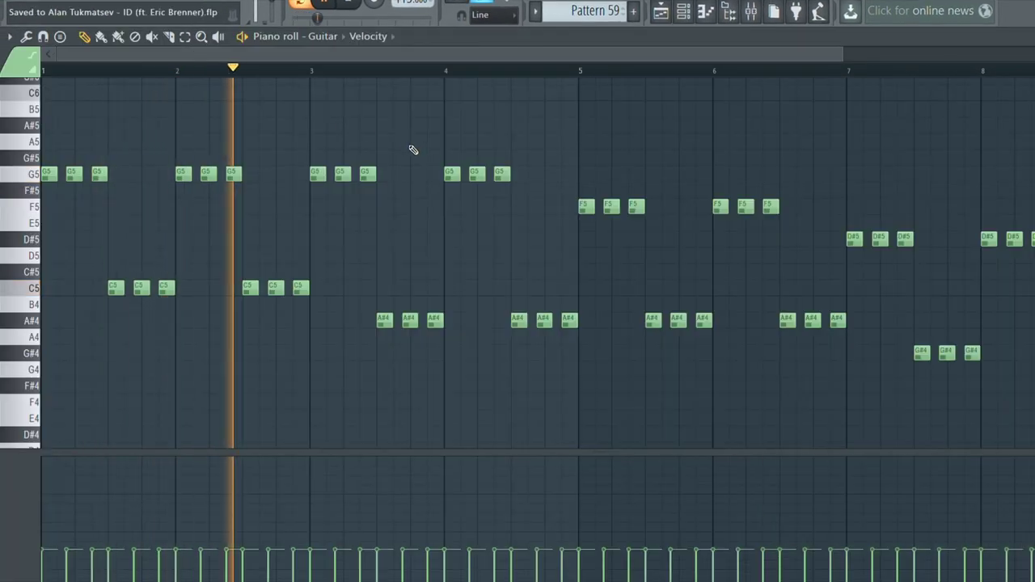
{"action": "scroll", "coordinate": [517, 171], "scroll_direction": "up", "scroll_amount": 3}
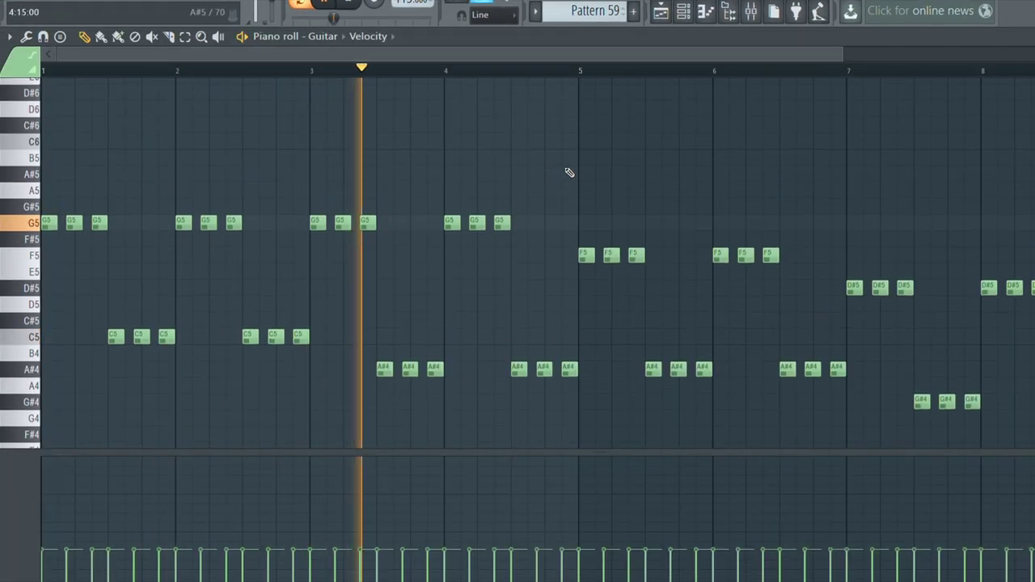
{"action": "scroll", "coordinate": [621, 172], "scroll_direction": "down", "scroll_amount": 3}
{"action": "scroll", "coordinate": [679, 171], "scroll_direction": "up", "scroll_amount": 3}
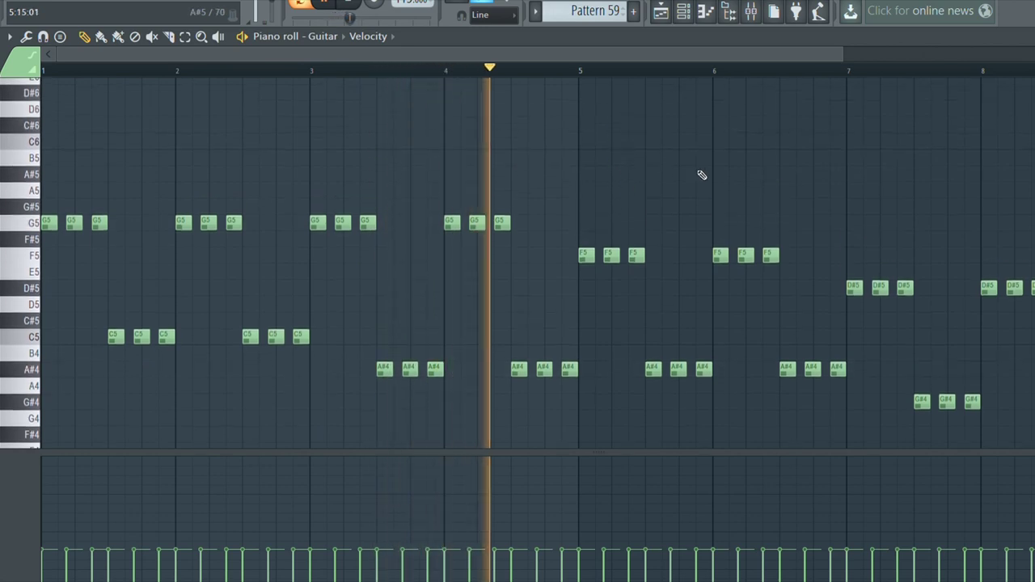
{"action": "scroll", "coordinate": [744, 160], "scroll_direction": "down", "scroll_amount": 6}
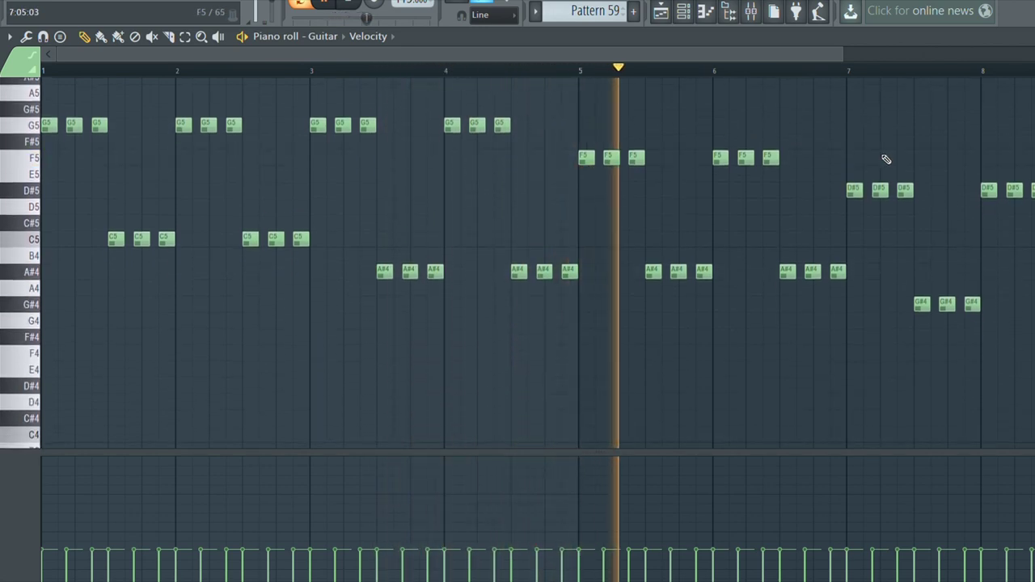
{"action": "left_click_drag", "start_coordinate": [831, 55], "coordinate": [995, 54]}
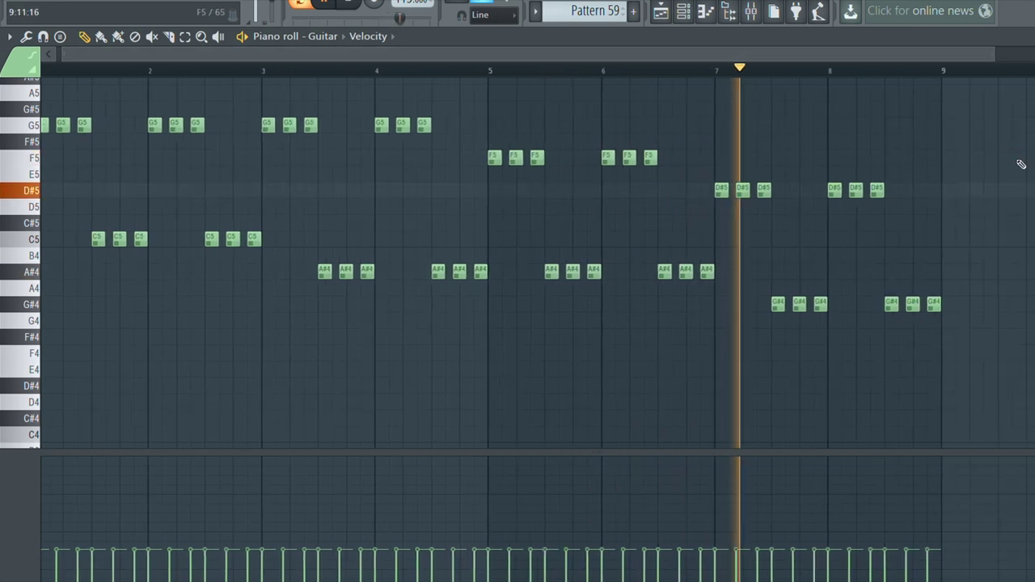
{"action": "left_click", "coordinate": [352, 4]}
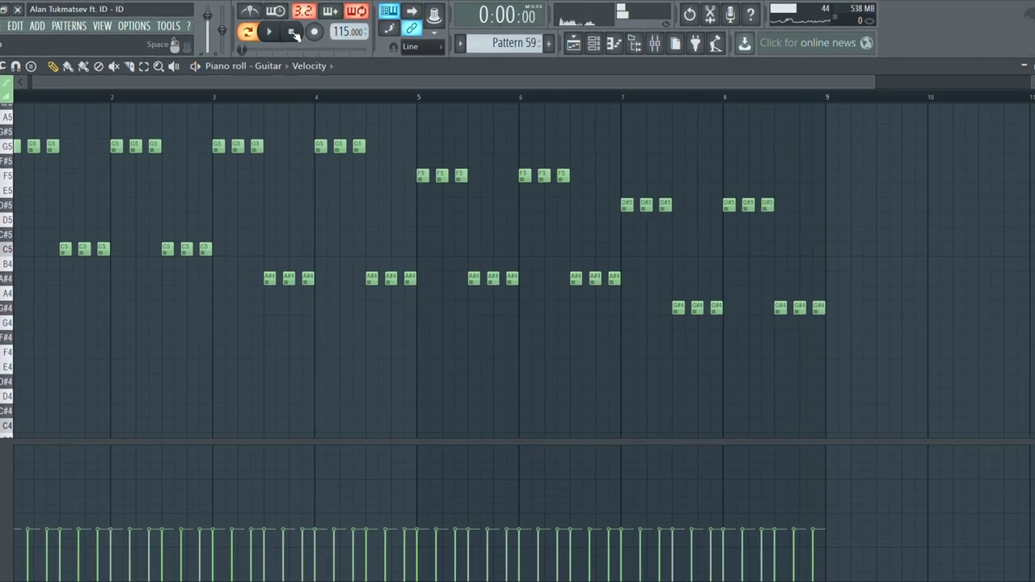
Reopen the Guitar channel's piano roll and examine the full note layout of Pattern 59 from bar 1
{"action": "key", "text": "F6"}
{"action": "key", "text": "F7"}
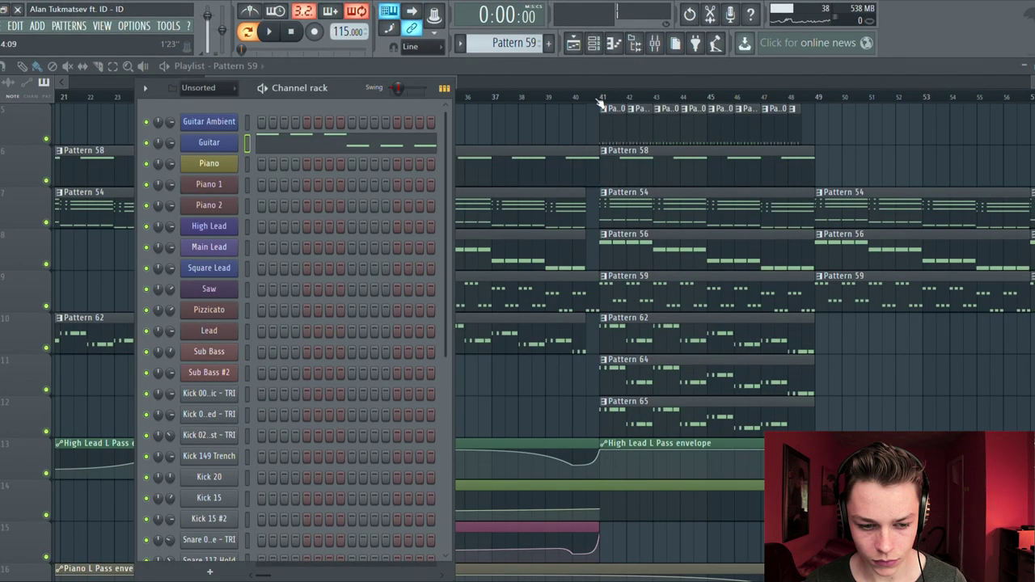
{"action": "left_click", "coordinate": [319, 149]}
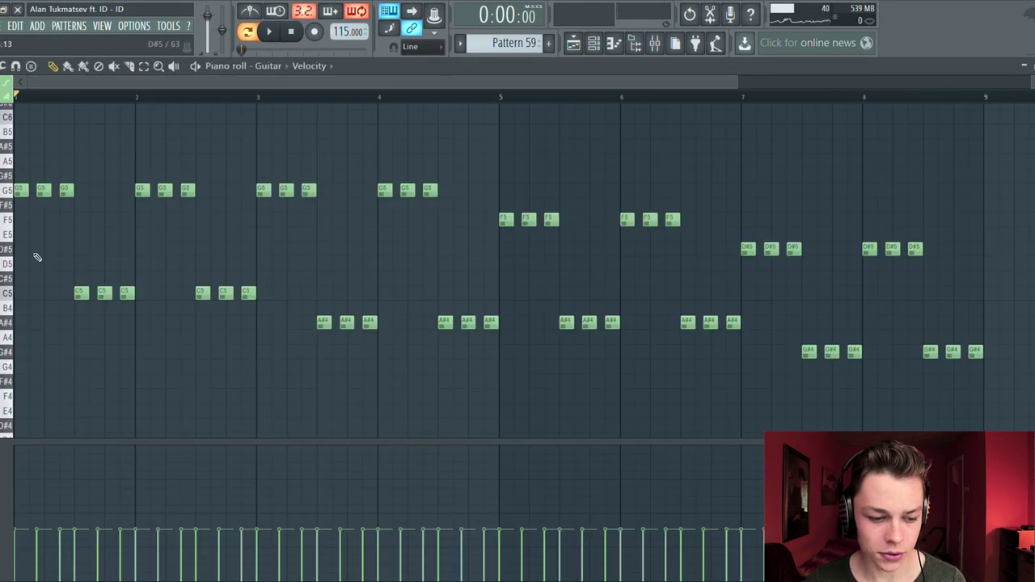
Inspect the Fruity Limiter and Fruity Reeverb 2 settings on the Guitar mixer track
{"action": "left_click", "coordinate": [634, 43]}
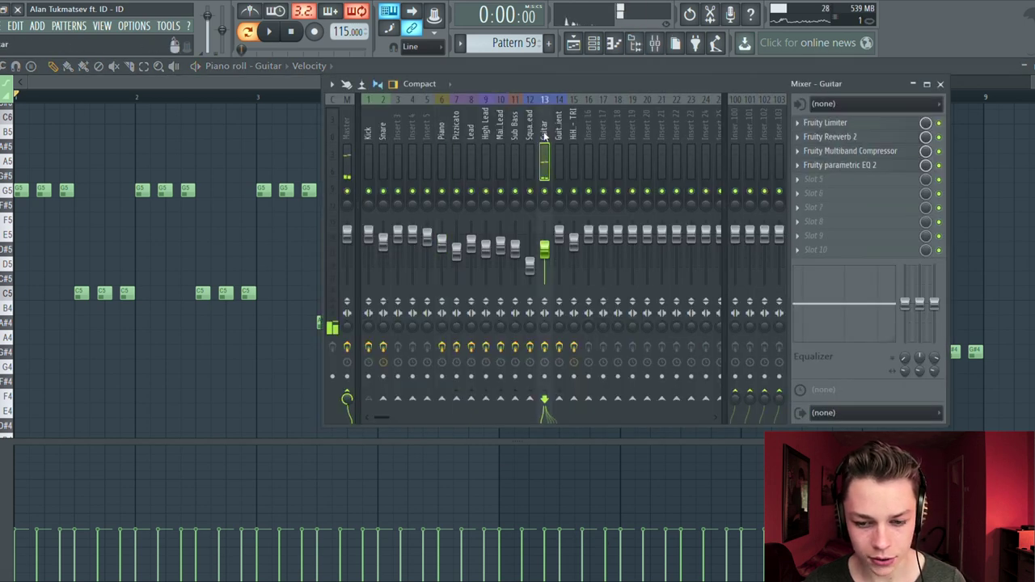
{"action": "left_click", "coordinate": [855, 124]}
{"action": "left_click_drag", "start_coordinate": [269, 201], "coordinate": [535, 109]}
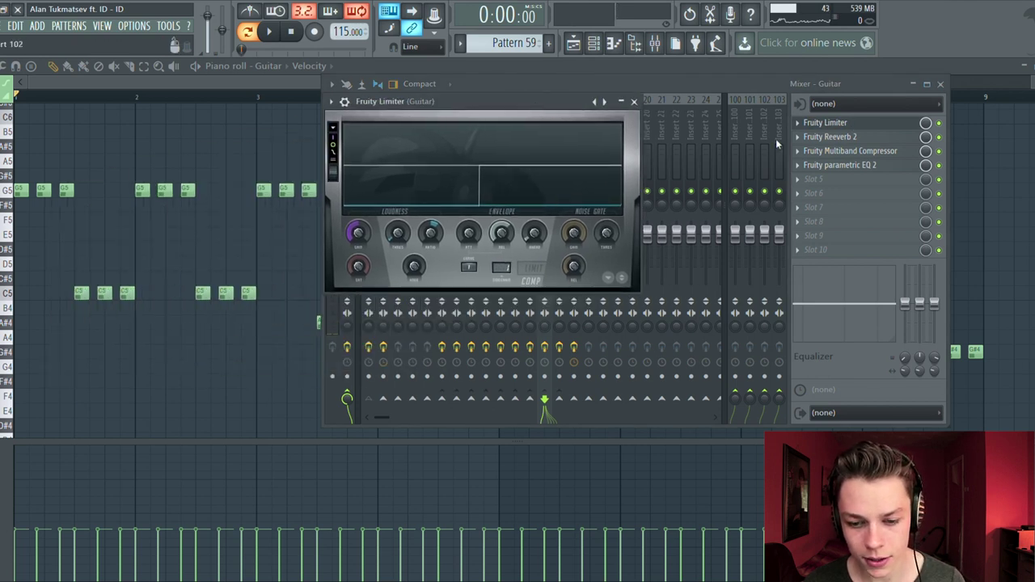
{"action": "left_click", "coordinate": [873, 138]}
{"action": "left_click_drag", "start_coordinate": [689, 207], "coordinate": [585, 124]}
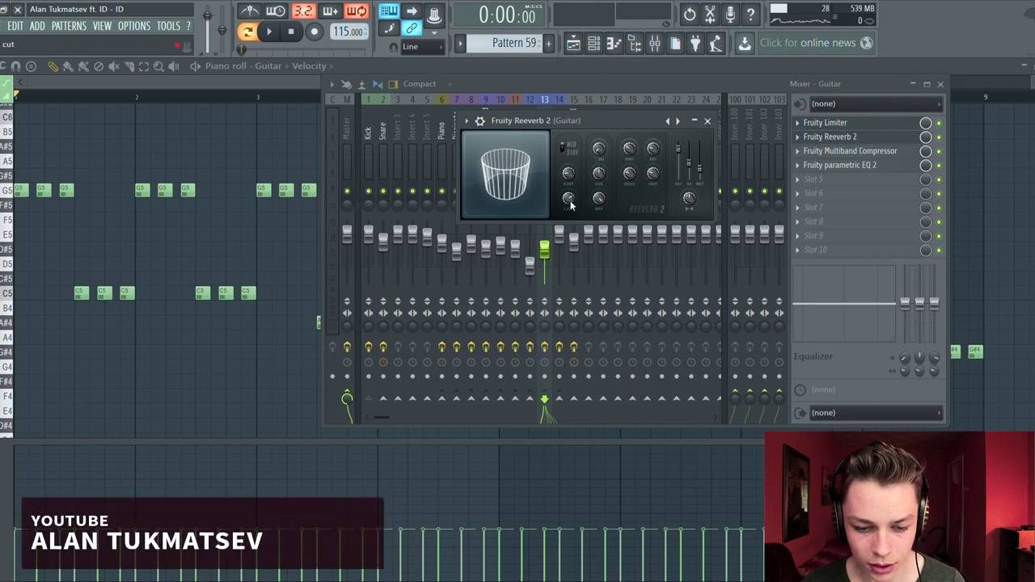
{"action": "left_click_drag", "start_coordinate": [631, 117], "coordinate": [574, 118]}
{"action": "left_click", "coordinate": [649, 121]}
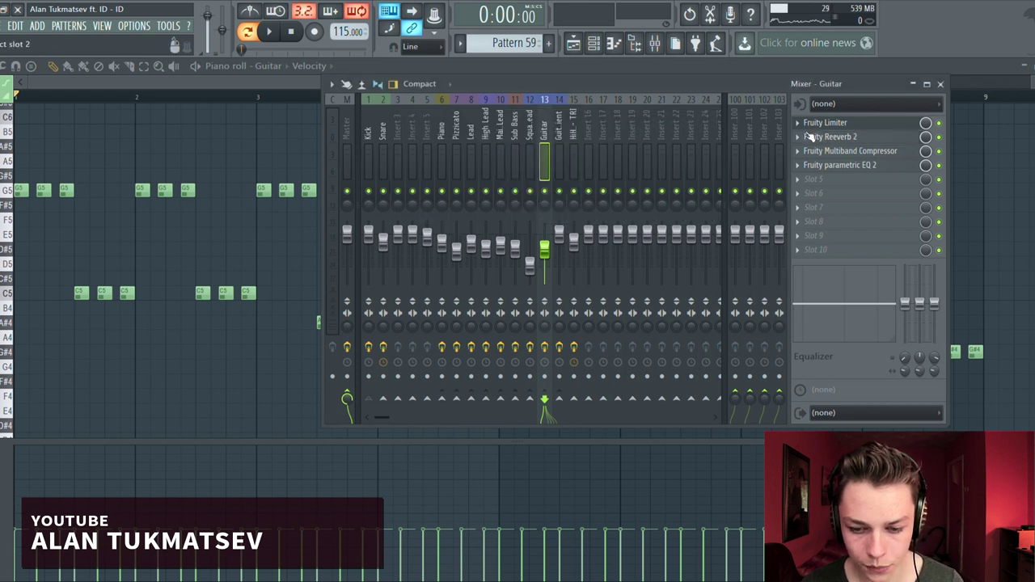
Inspect the Fruity Multiband Compressor settings on the Guitar track and close its window
{"action": "left_click", "coordinate": [844, 152]}
{"action": "left_click_drag", "start_coordinate": [393, 219], "coordinate": [652, 109]}
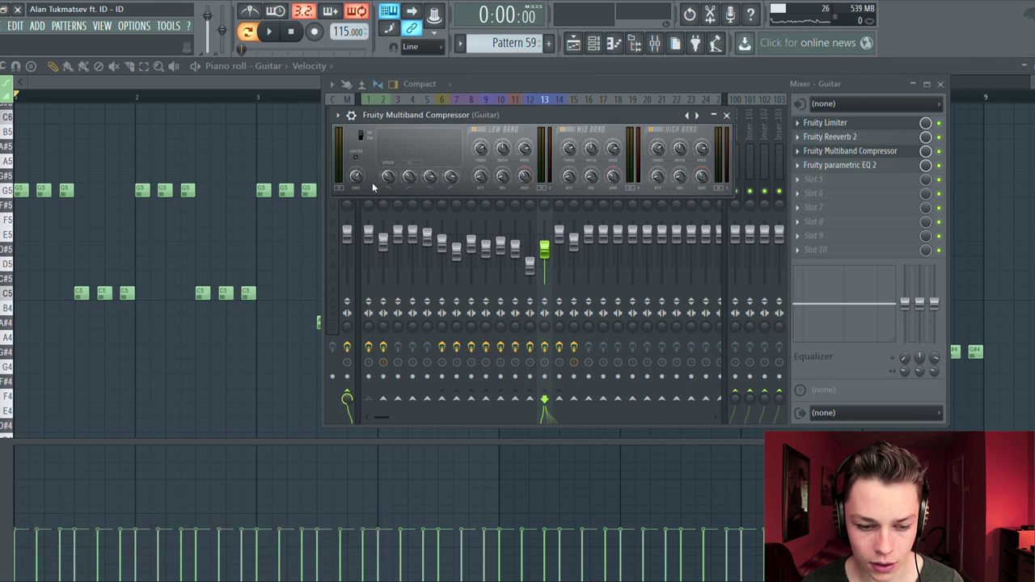
{"action": "left_click", "coordinate": [726, 116]}
Examine the Fruity parametric EQ 2 curve on the Guitar track and audition the guitar with the EQ bypassed and enabled
{"action": "left_click", "coordinate": [818, 165]}
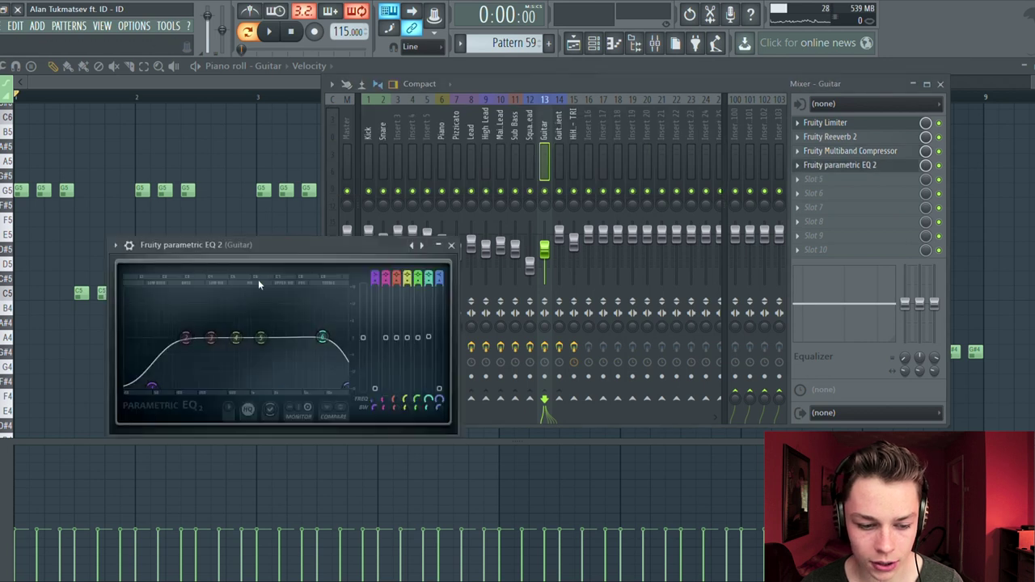
{"action": "left_click_drag", "start_coordinate": [285, 248], "coordinate": [584, 112]}
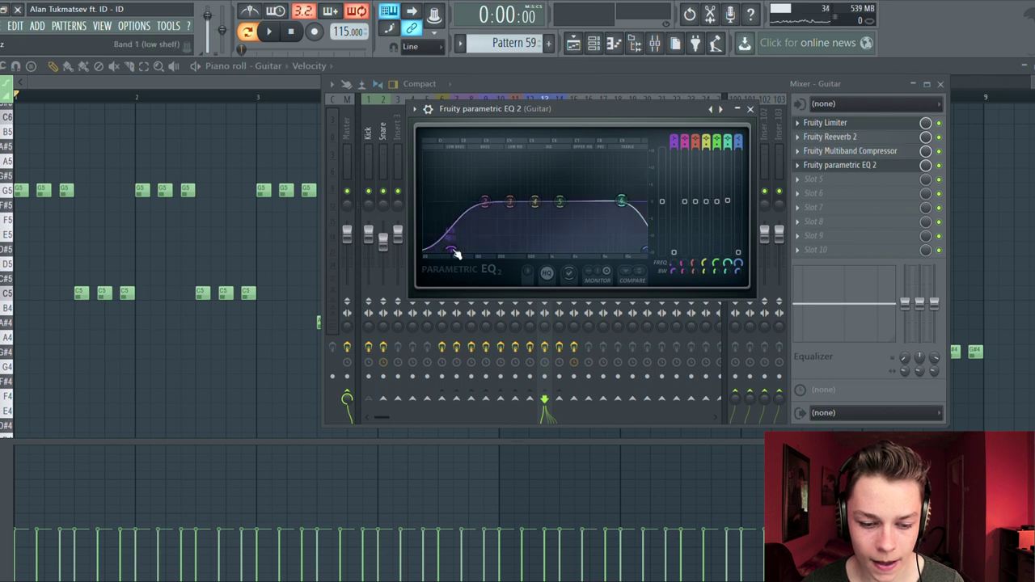
{"action": "key", "text": "Escape"}
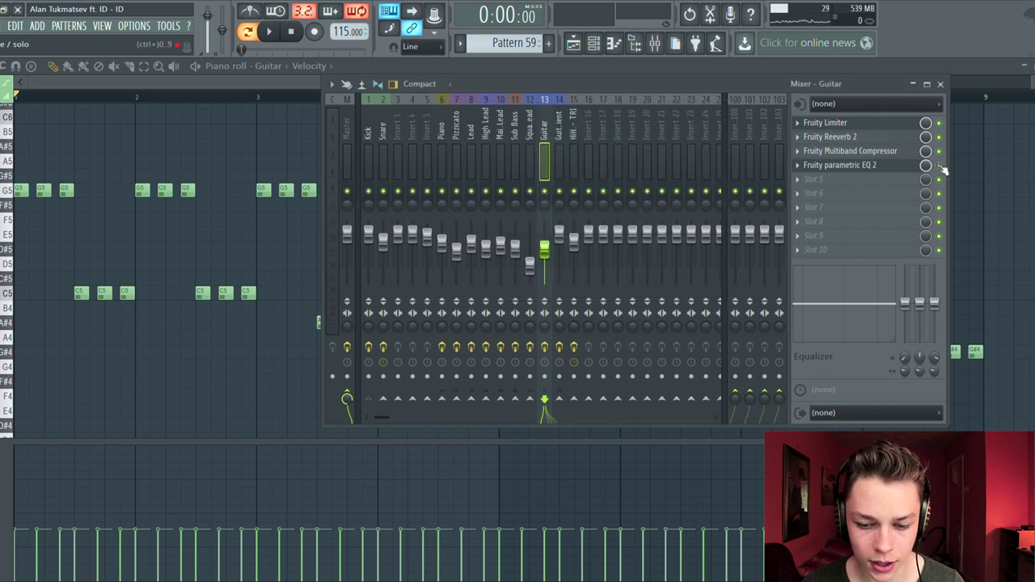
{"action": "key", "text": "space"}
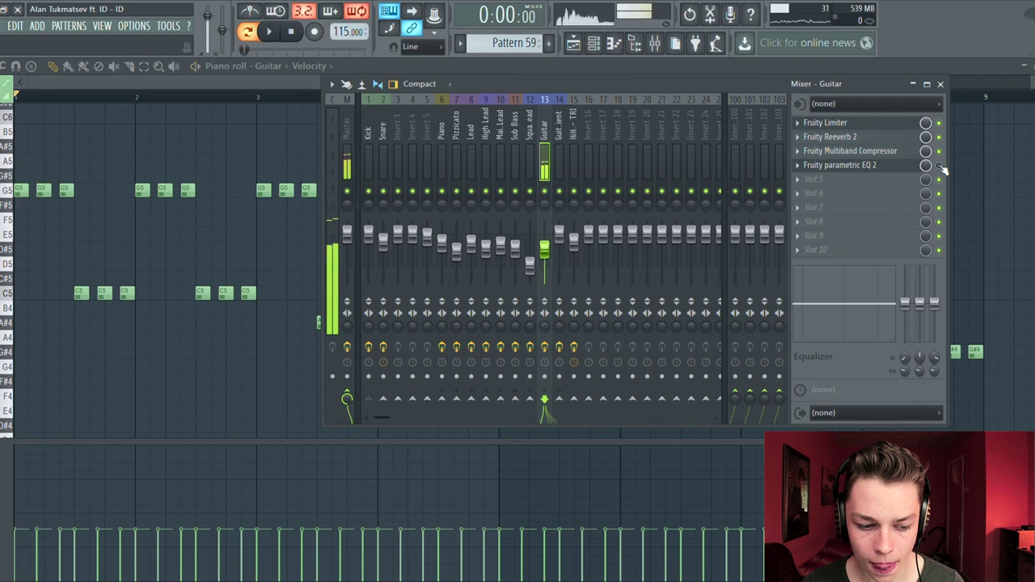
{"action": "key", "text": "space"}
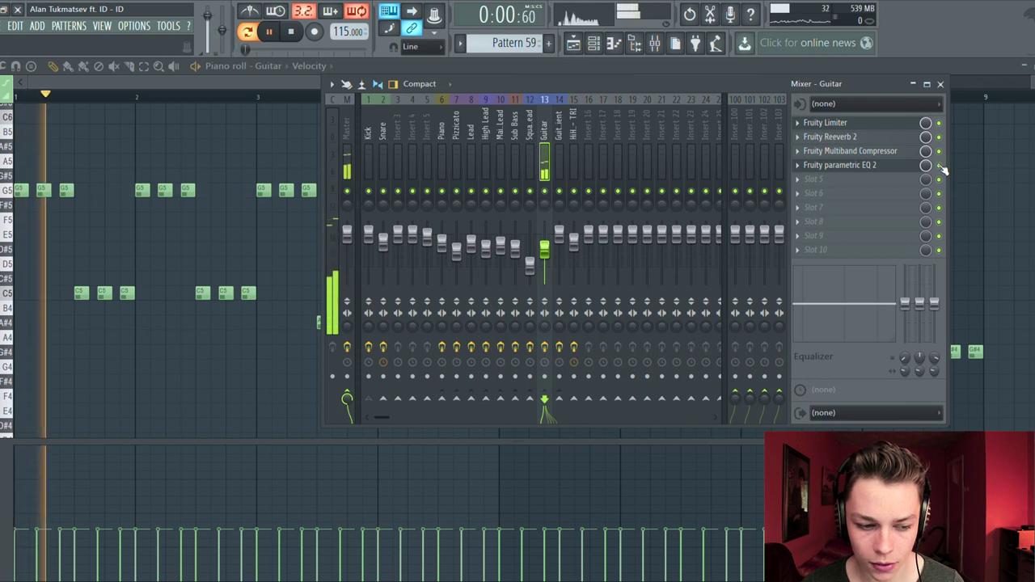
Audition the guitar while toggling the Fruity Multiband Compressor and Fruity Reeverb 2, close the mixer and stop playback
{"action": "left_click", "coordinate": [939, 151]}
{"action": "left_click", "coordinate": [938, 136]}
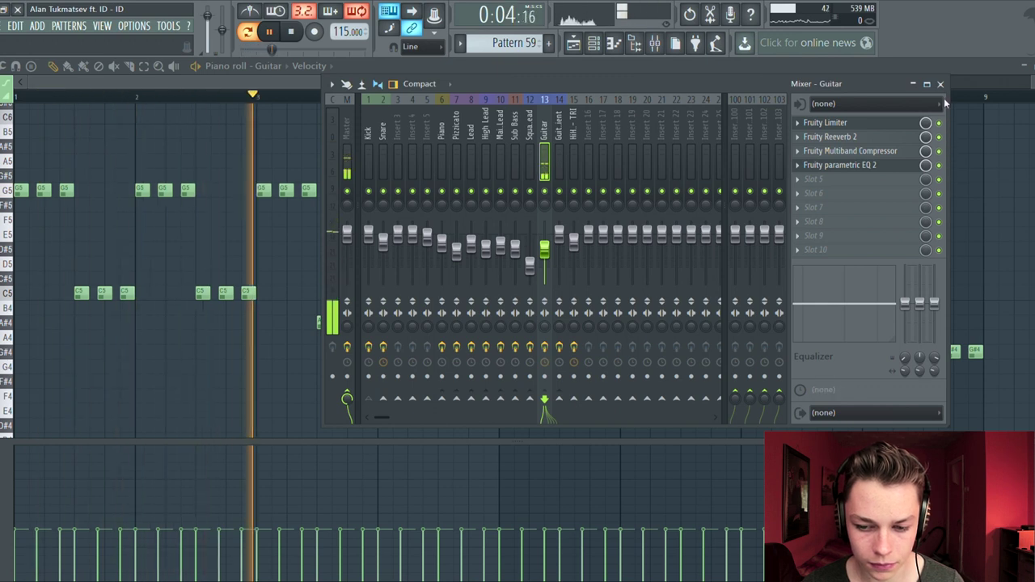
{"action": "left_click", "coordinate": [939, 84]}
{"action": "key", "text": "space"}
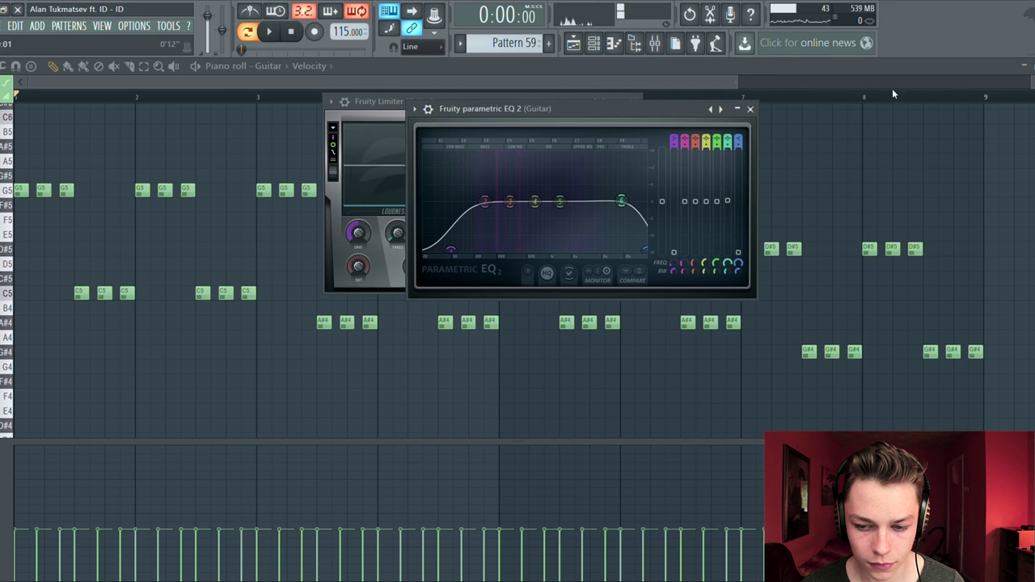
Select Pattern 56 in the playlist and play its Sub Bass notes in the piano roll with all eight bars shown
{"action": "left_click", "coordinate": [573, 43]}
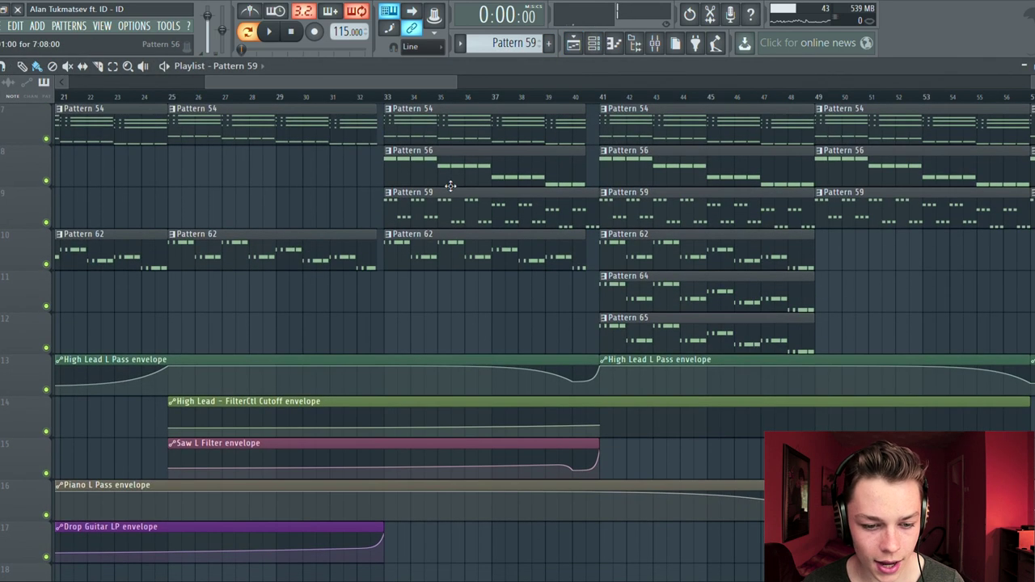
{"action": "scroll", "coordinate": [479, 185], "scroll_direction": "up", "scroll_amount": 2}
{"action": "left_click", "coordinate": [593, 43]}
{"action": "key", "text": "space"}
{"action": "left_click", "coordinate": [355, 350]}
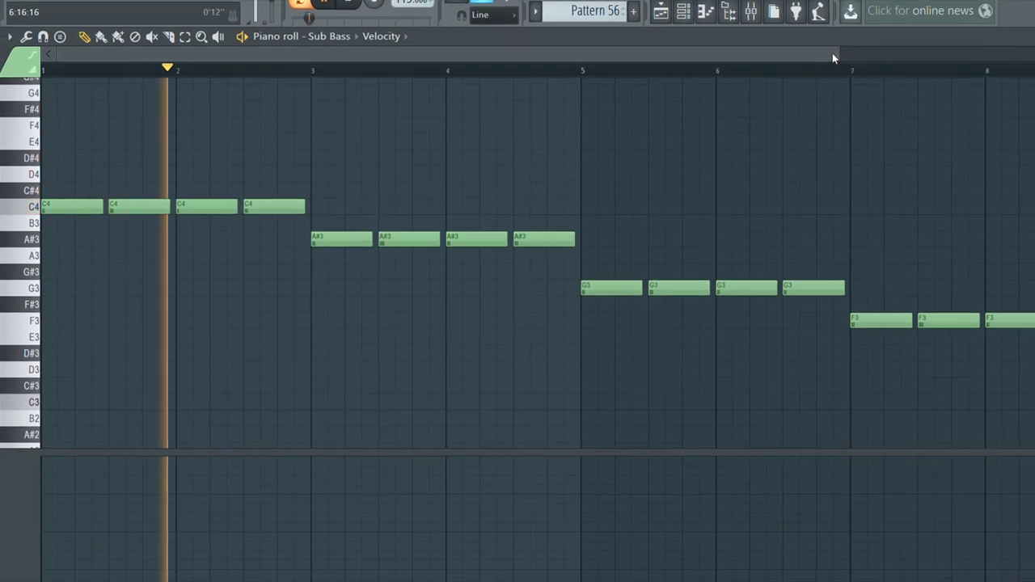
{"action": "left_click_drag", "start_coordinate": [834, 55], "coordinate": [894, 173]}
{"action": "scroll", "coordinate": [894, 173], "scroll_direction": "up", "scroll_amount": 3}
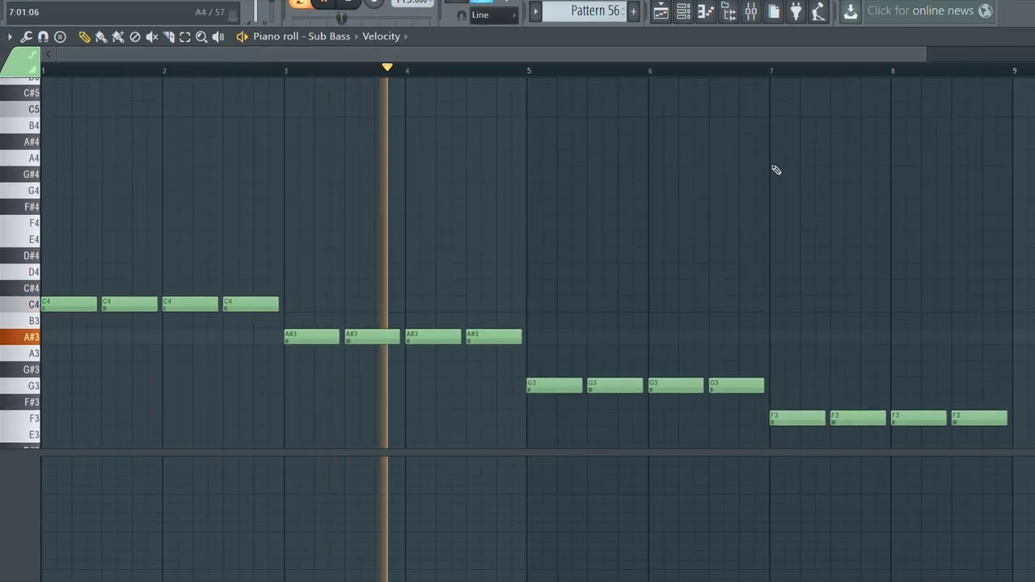
Examine the Sub Bass notes while Pattern 56 plays, and save the project
{"action": "scroll", "coordinate": [739, 176], "scroll_direction": "down", "scroll_amount": 2}
{"action": "scroll", "coordinate": [743, 175], "scroll_direction": "down", "scroll_amount": 2}
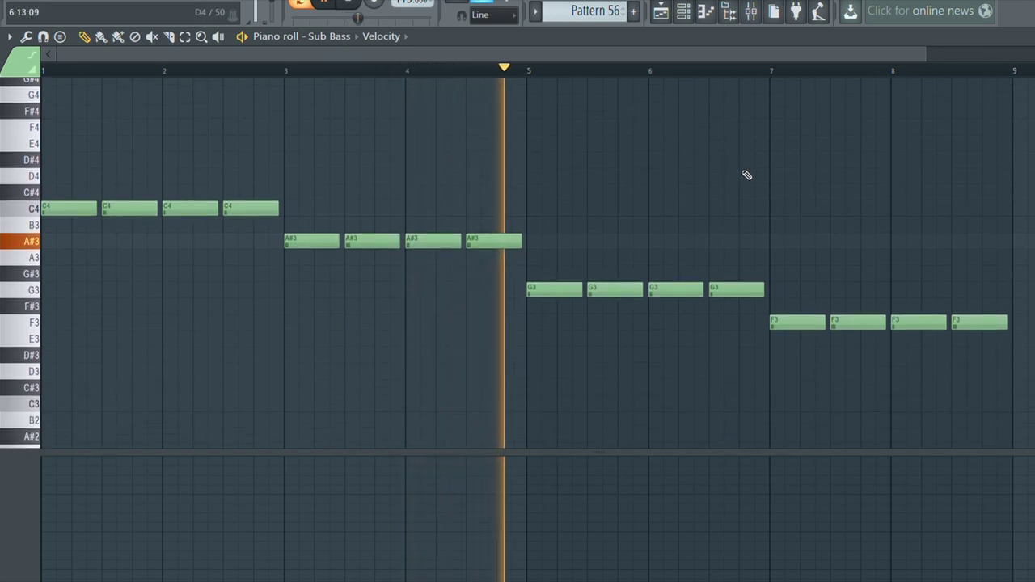
{"action": "scroll", "coordinate": [762, 168], "scroll_direction": "up", "scroll_amount": 2}
{"action": "scroll", "coordinate": [889, 171], "scroll_direction": "down", "scroll_amount": 2}
{"action": "scroll", "coordinate": [994, 176], "scroll_direction": "down", "scroll_amount": 2}
{"action": "scroll", "coordinate": [1033, 175], "scroll_direction": "up", "scroll_amount": 2}
{"action": "key", "text": "ctrl+s"}
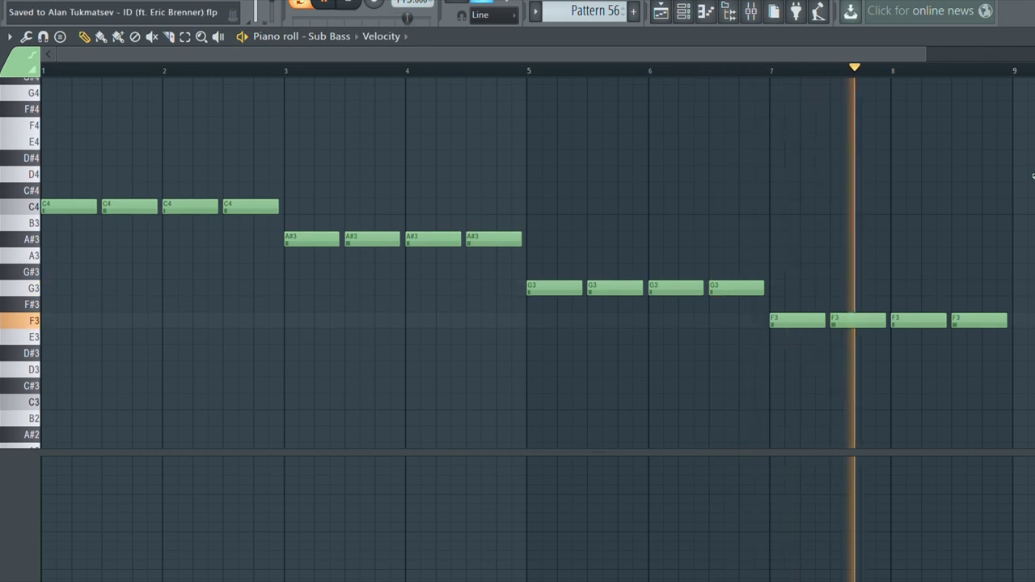
{"action": "scroll", "coordinate": [308, 85], "scroll_direction": "down", "scroll_amount": 2}
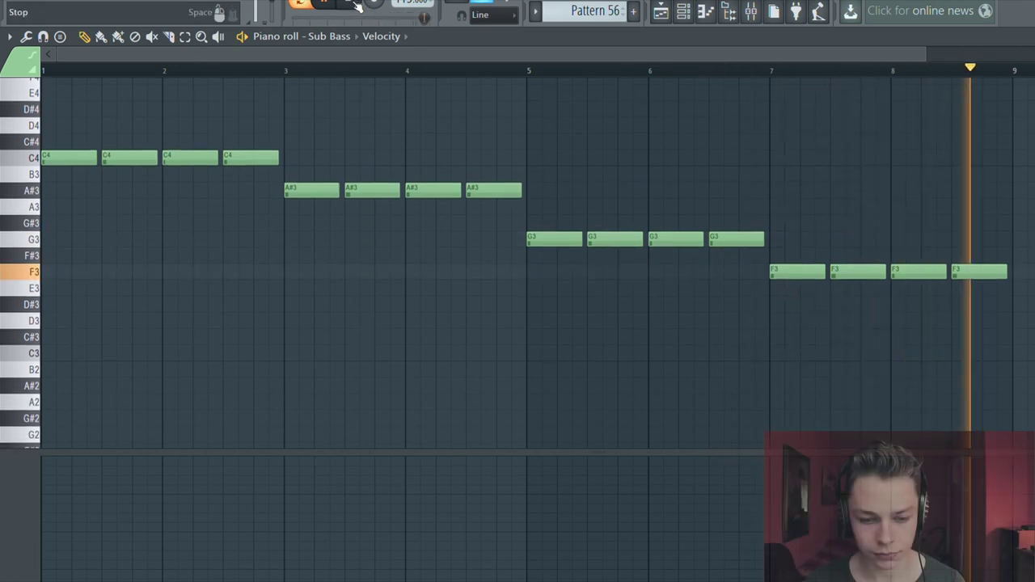
{"action": "key", "text": "space"}
Reopen the Sub Bass channel's piano roll in Pattern 56 and audition its note layout on its own
{"action": "left_click", "coordinate": [598, 44]}
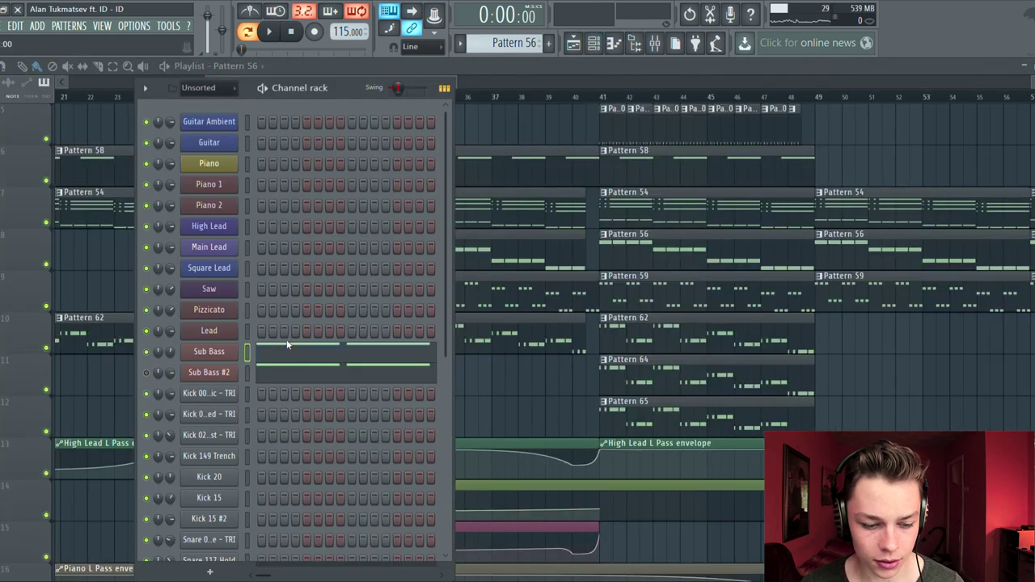
{"action": "left_click", "coordinate": [283, 355]}
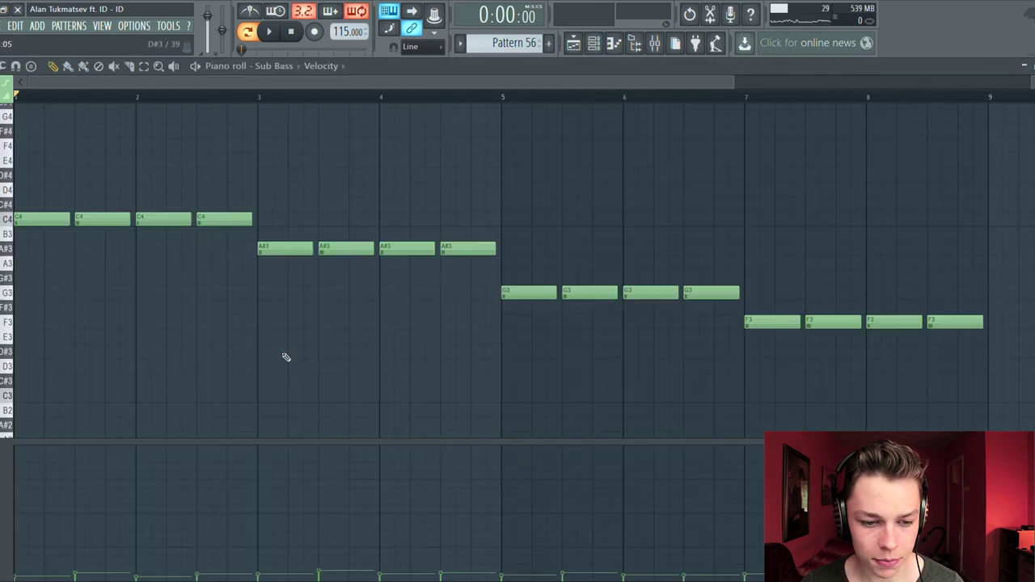
{"action": "key", "text": "space"}
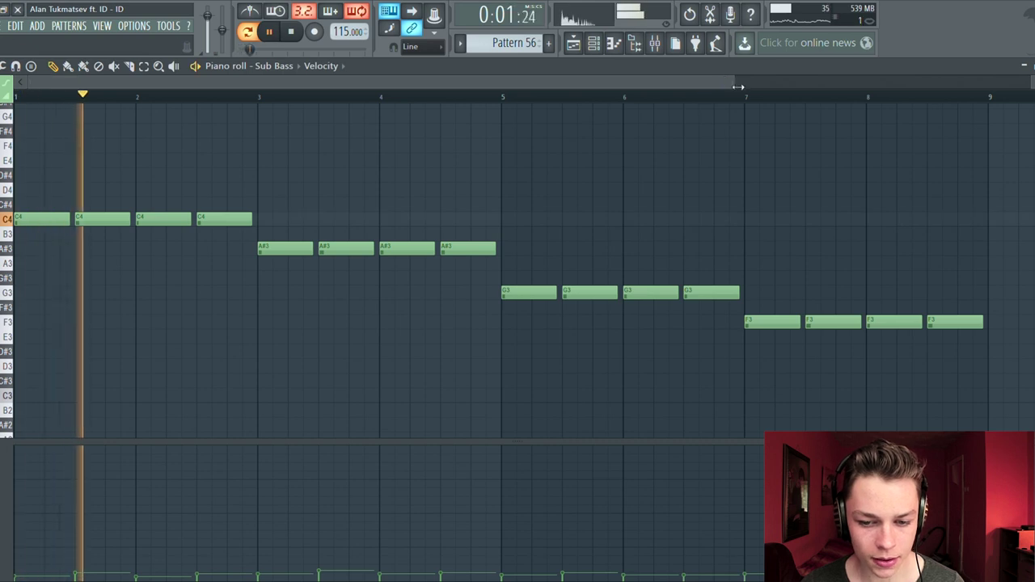
{"action": "left_click_drag", "start_coordinate": [734, 81], "coordinate": [815, 81]}
{"action": "key", "text": "space"}
{"action": "key", "text": "space"}
{"action": "scroll", "coordinate": [667, 226], "scroll_direction": "up", "scroll_amount": 3}
{"action": "scroll", "coordinate": [659, 224], "scroll_direction": "down", "scroll_amount": 2}
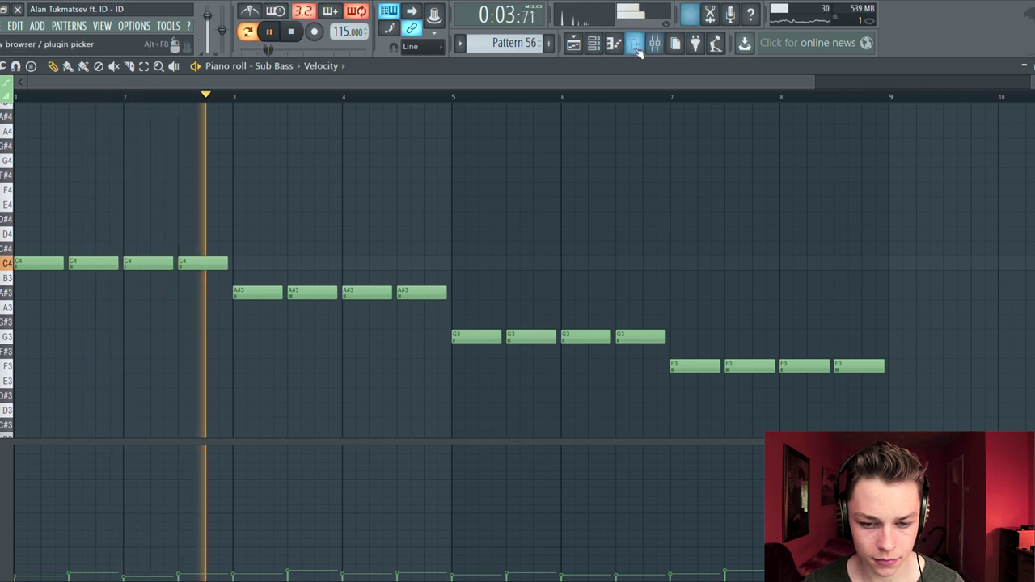
{"action": "key", "text": "space"}
Audition the Sub Bass #2 notes of Pattern 56 in the piano roll with the first Sub Bass channel muted
{"action": "left_click", "coordinate": [593, 43]}
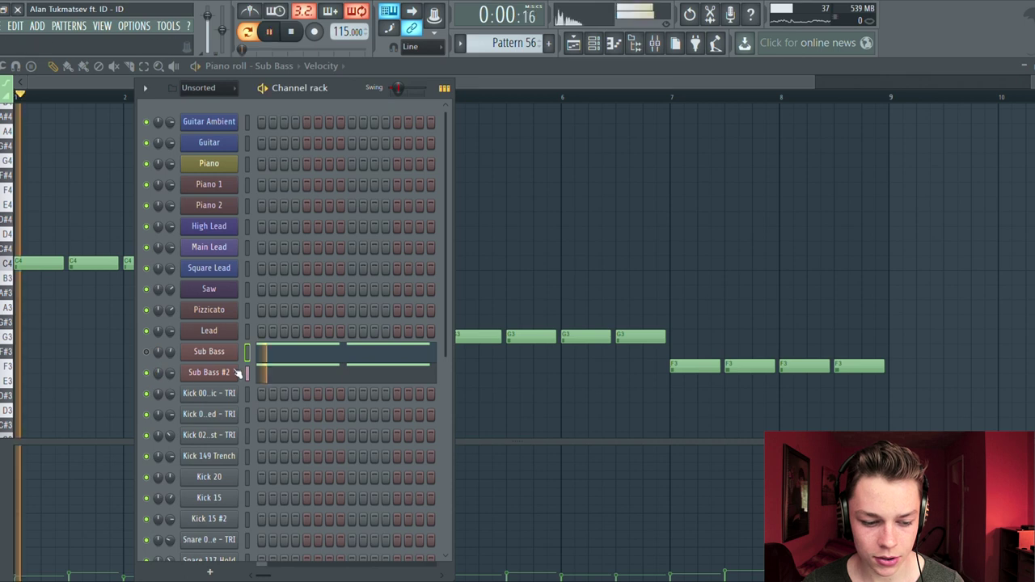
{"action": "left_click", "coordinate": [282, 368]}
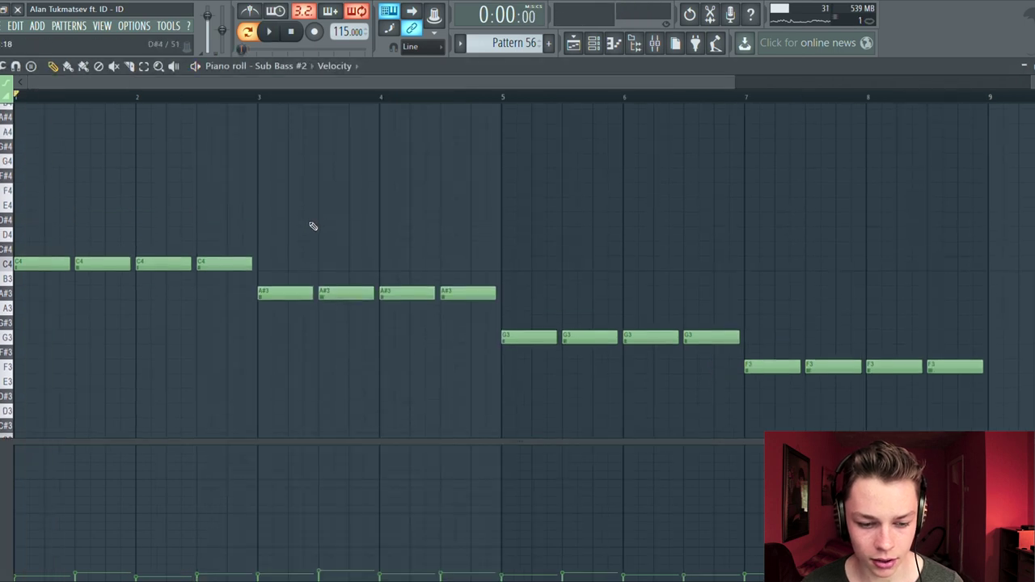
{"action": "scroll", "coordinate": [313, 226], "scroll_direction": "up", "scroll_amount": 3}
{"action": "key", "text": "space"}
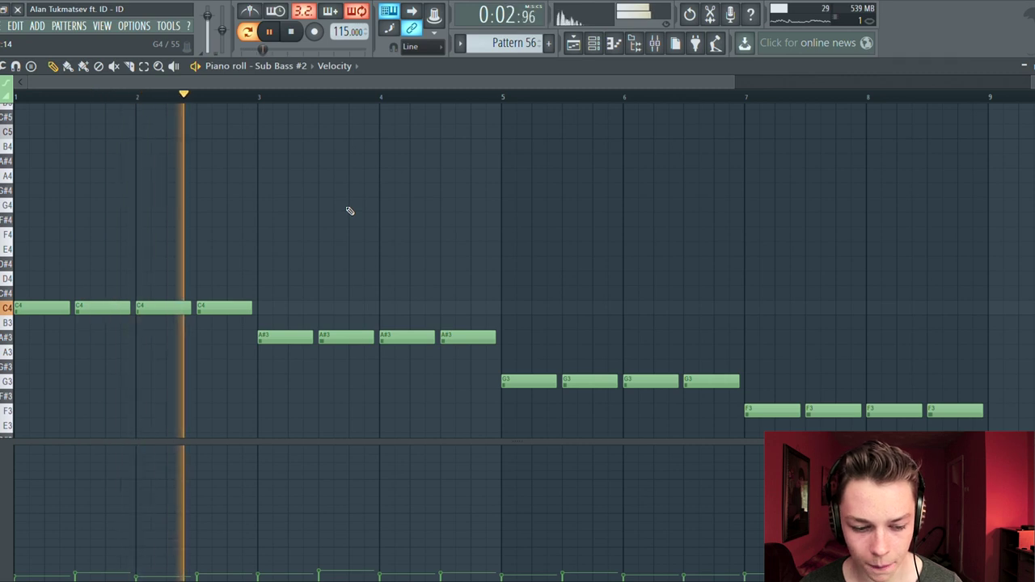
{"action": "scroll", "coordinate": [348, 208], "scroll_direction": "down", "scroll_amount": 3}
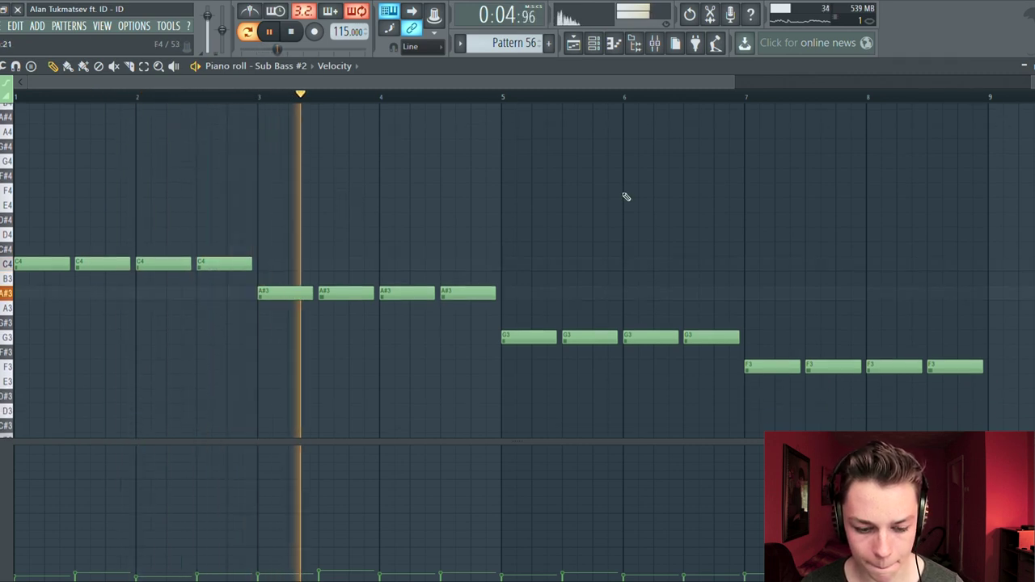
{"action": "scroll", "coordinate": [606, 216], "scroll_direction": "up", "scroll_amount": 3}
Bring up the Sub Bass mixer track and inspect its Fruity parametric EQ 2 curve
{"action": "key", "text": "F6"}
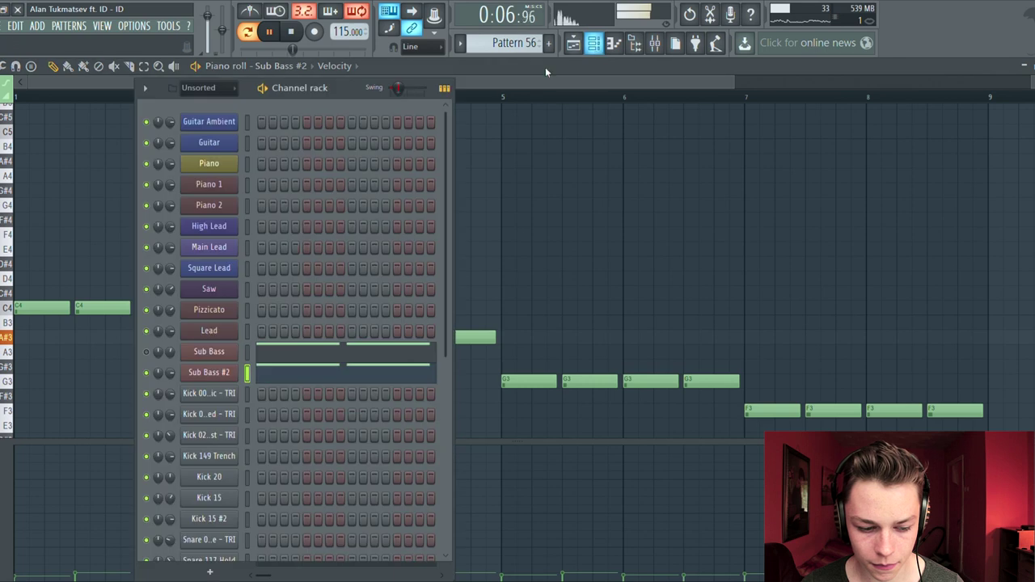
{"action": "left_click", "coordinate": [653, 44]}
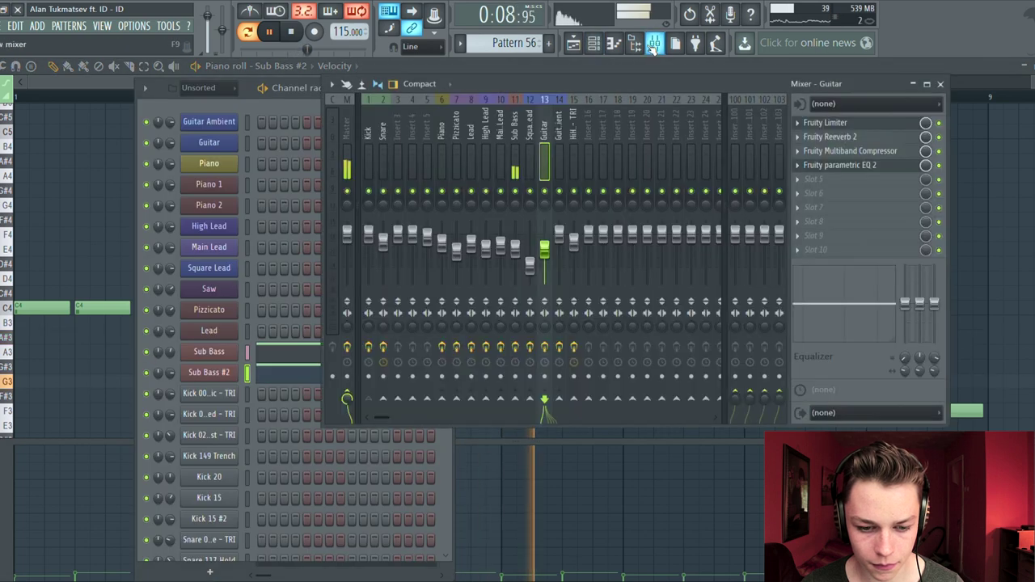
{"action": "left_click", "coordinate": [514, 136]}
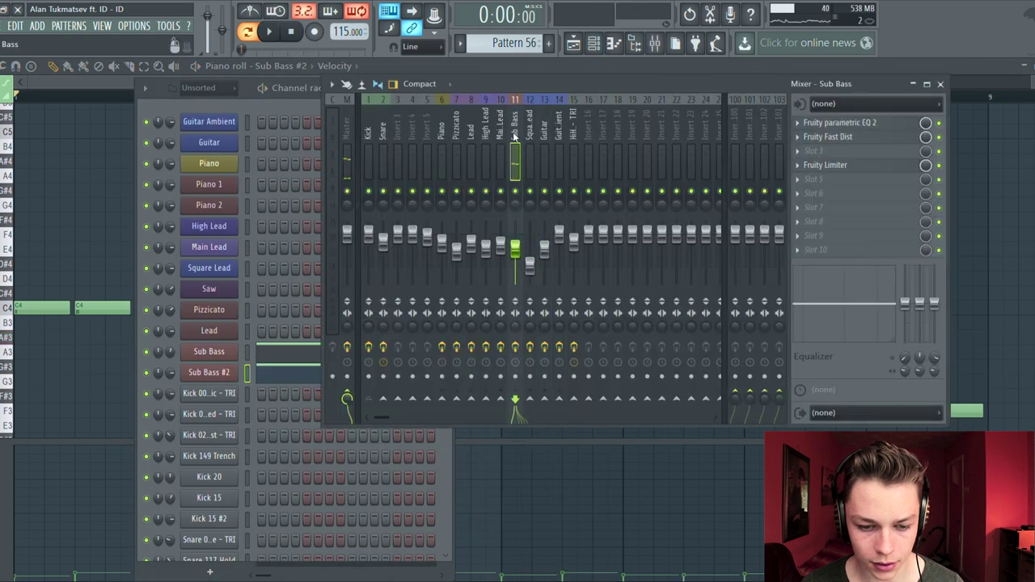
{"action": "left_click_drag", "start_coordinate": [758, 83], "coordinate": [742, 80]}
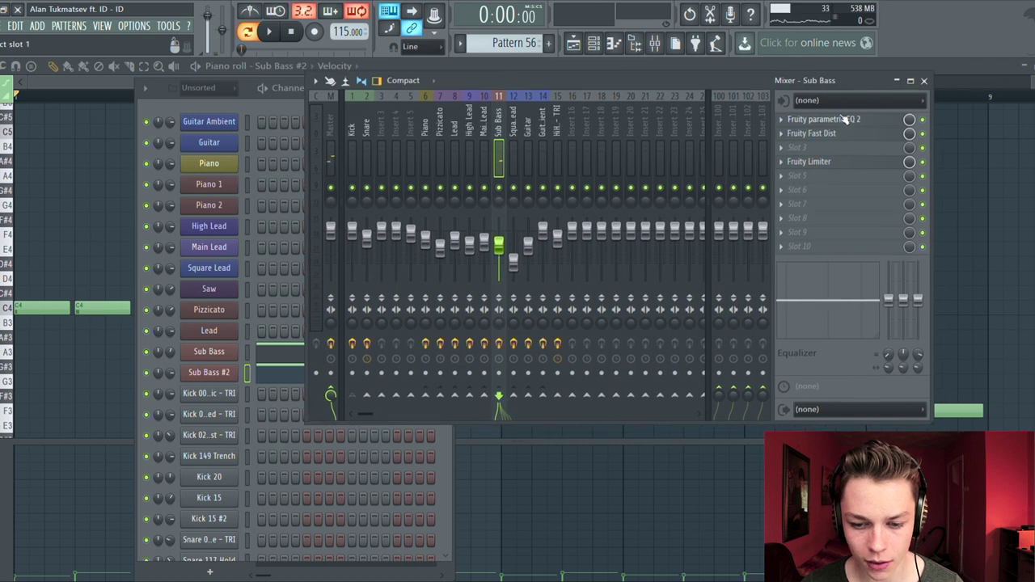
{"action": "left_click", "coordinate": [843, 119]}
{"action": "left_click_drag", "start_coordinate": [208, 118], "coordinate": [654, 116]}
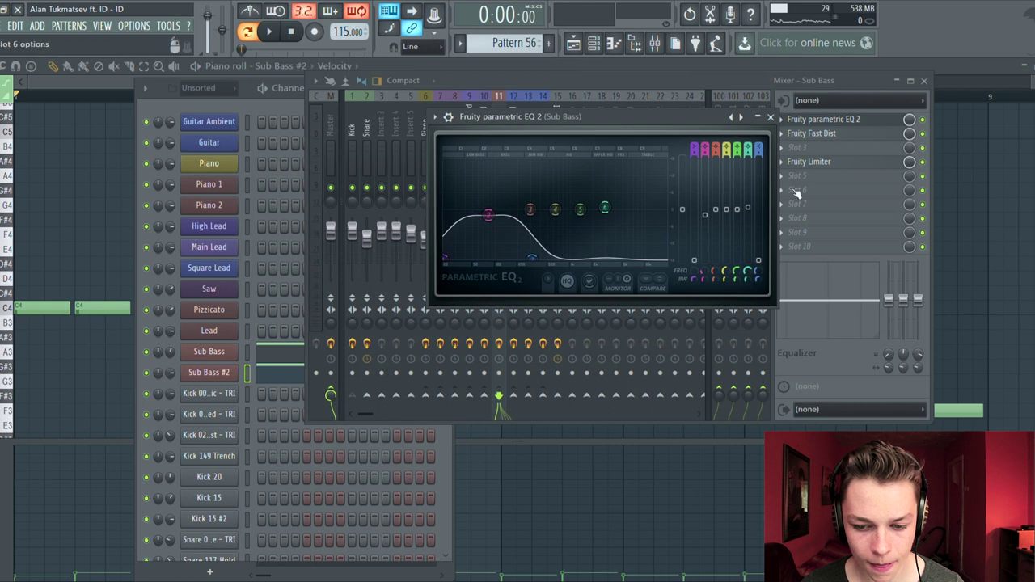
Close the equalizer window and audition the sub bass with the EQ bypassed and enabled
{"action": "key", "text": "Escape"}
{"action": "key", "text": "space"}
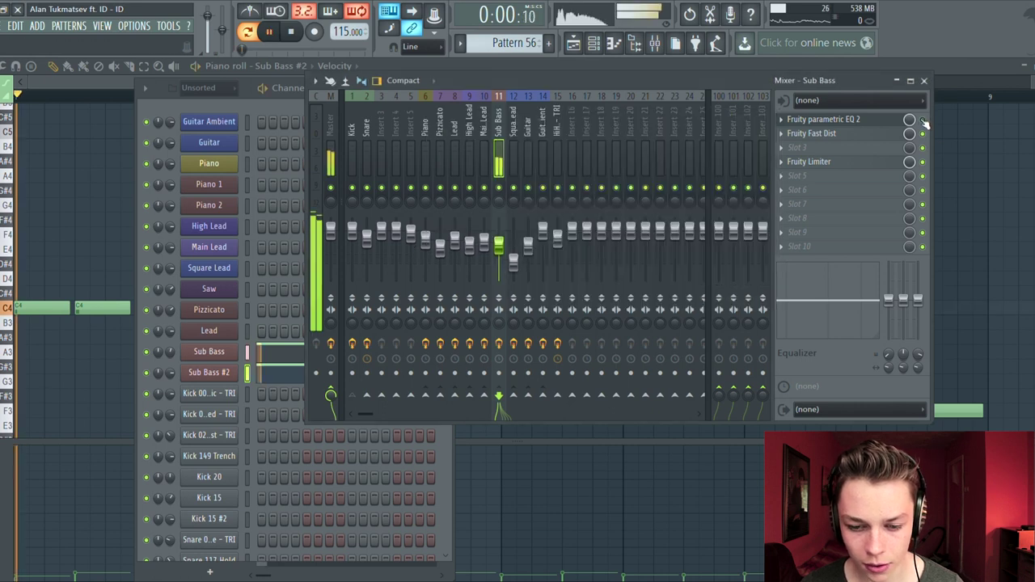
{"action": "key", "text": "space"}
{"action": "key", "text": "space"}
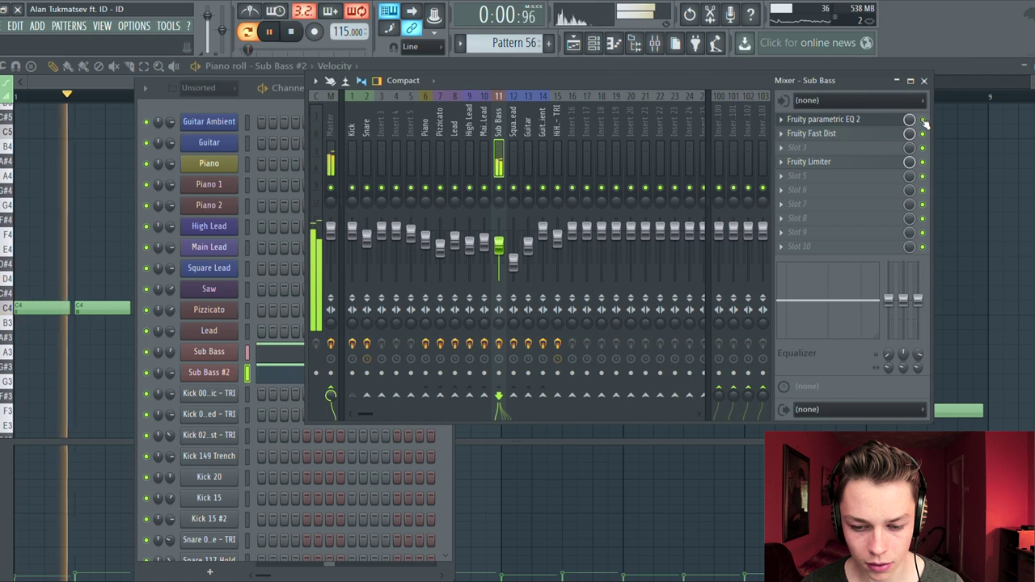
{"action": "key", "text": "space"}
Inspect the Fruity Fast Dist settings on the Sub Bass track and audition the bass with the distortion toggled
{"action": "left_click", "coordinate": [867, 141]}
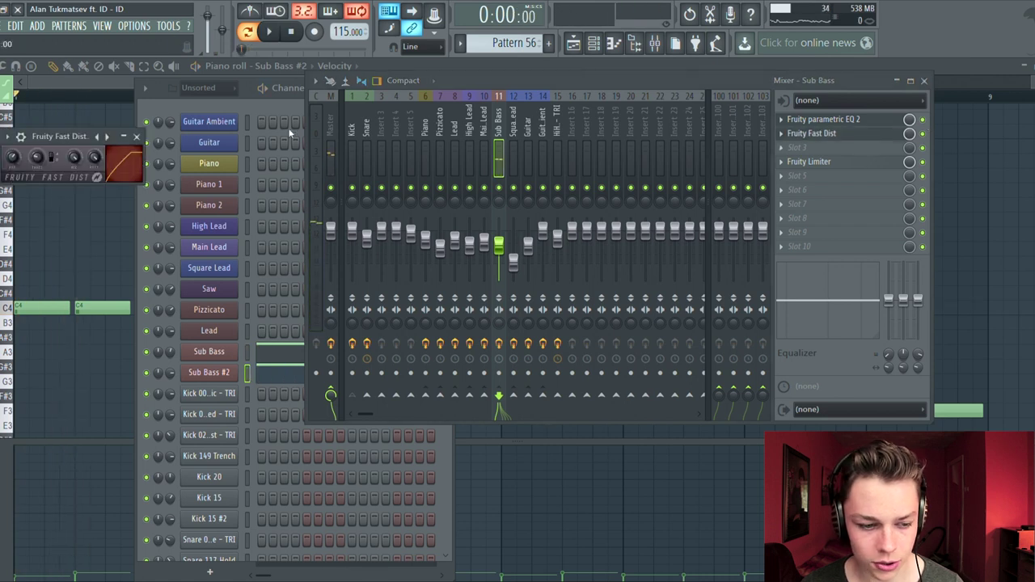
{"action": "left_click_drag", "start_coordinate": [74, 131], "coordinate": [651, 120]}
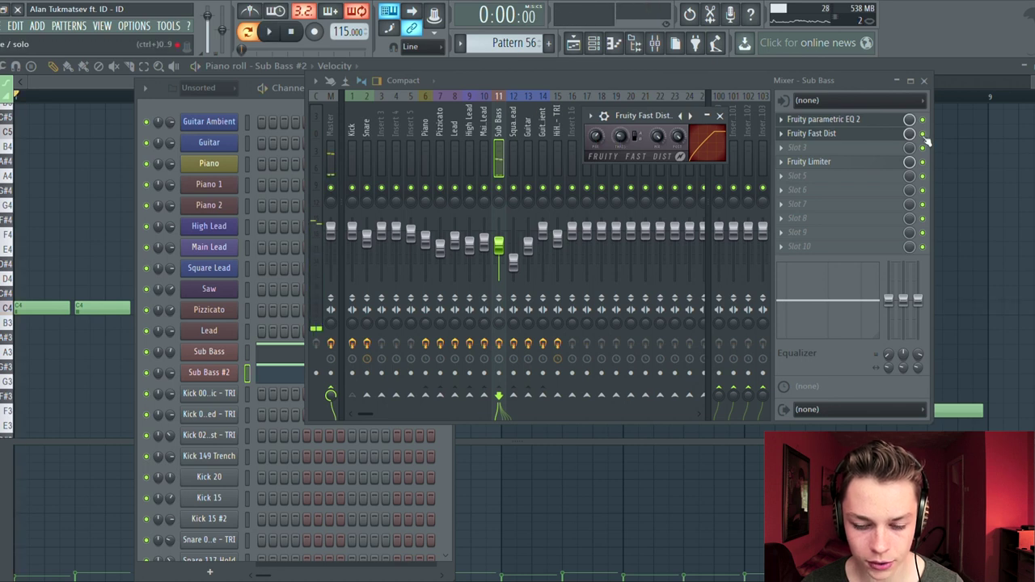
{"action": "key", "text": "space"}
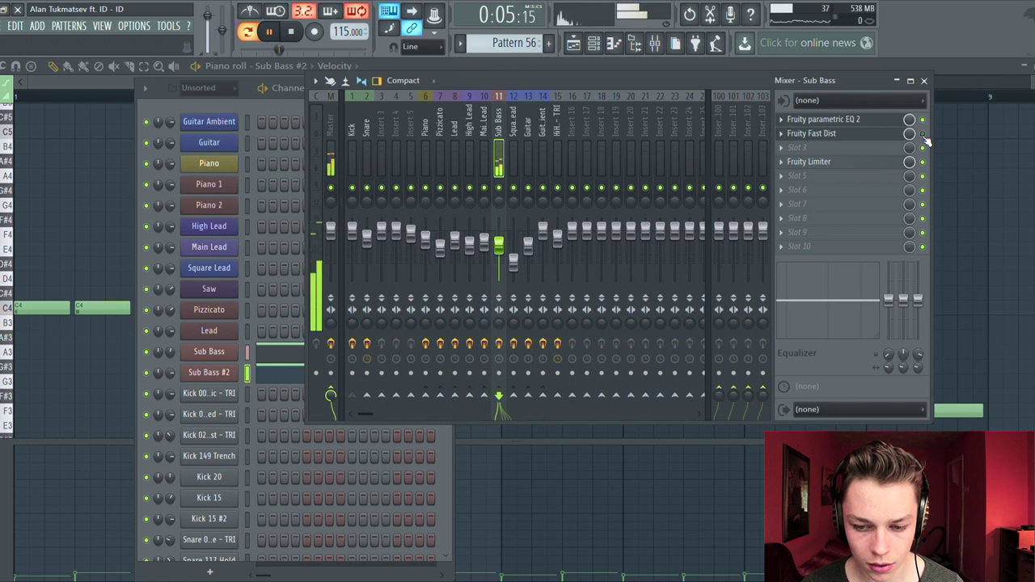
Inspect the Fruity Limiter's compressor settings on the Sub Bass track
{"action": "left_click", "coordinate": [837, 168]}
{"action": "left_click_drag", "start_coordinate": [147, 185], "coordinate": [584, 89]}
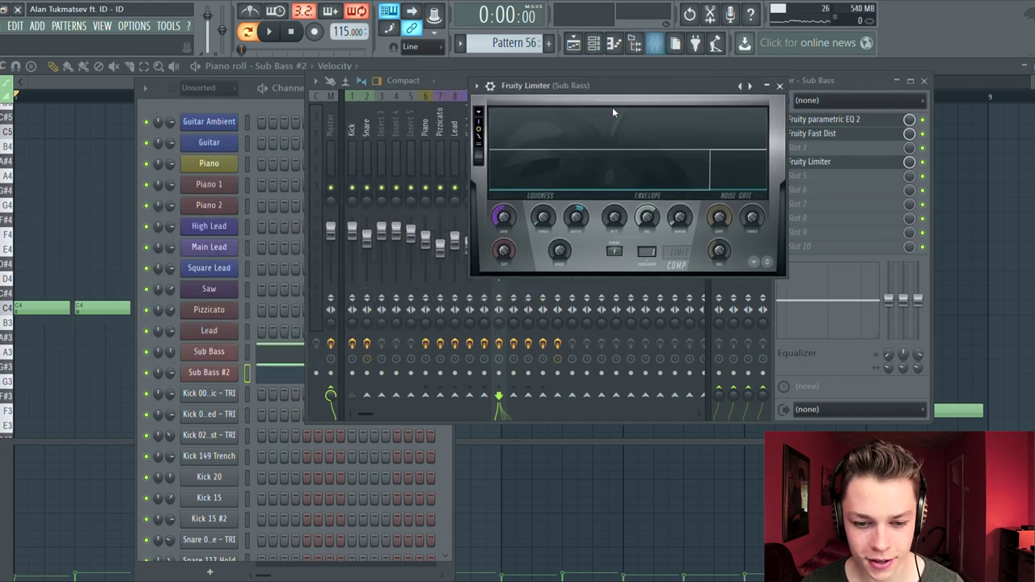
{"action": "left_click_drag", "start_coordinate": [614, 98], "coordinate": [602, 100]}
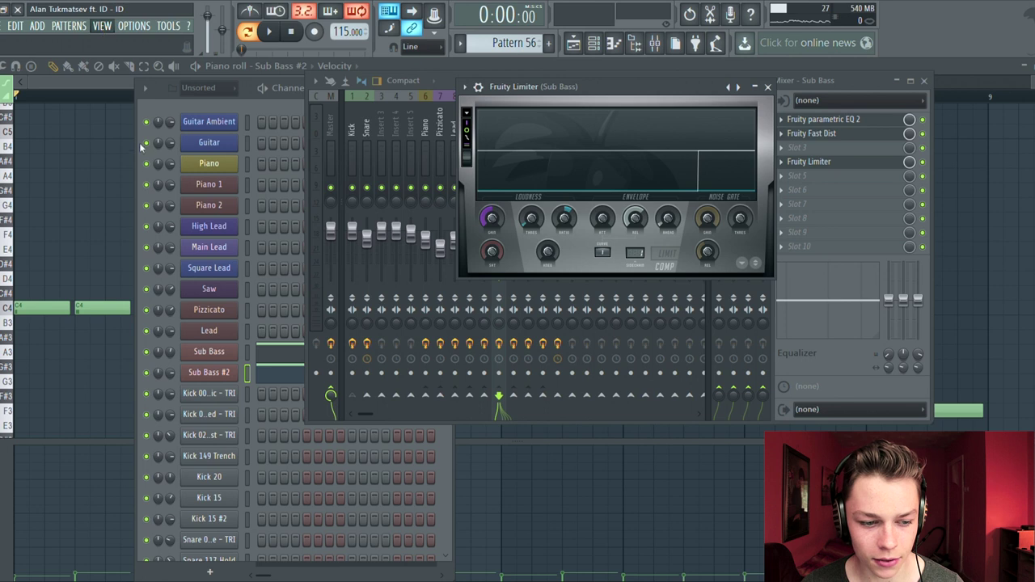
Close the open windows, select Pattern 62 in the playlist and open its Guitar Ambient notes in the piano roll
{"action": "key", "text": "F12"}
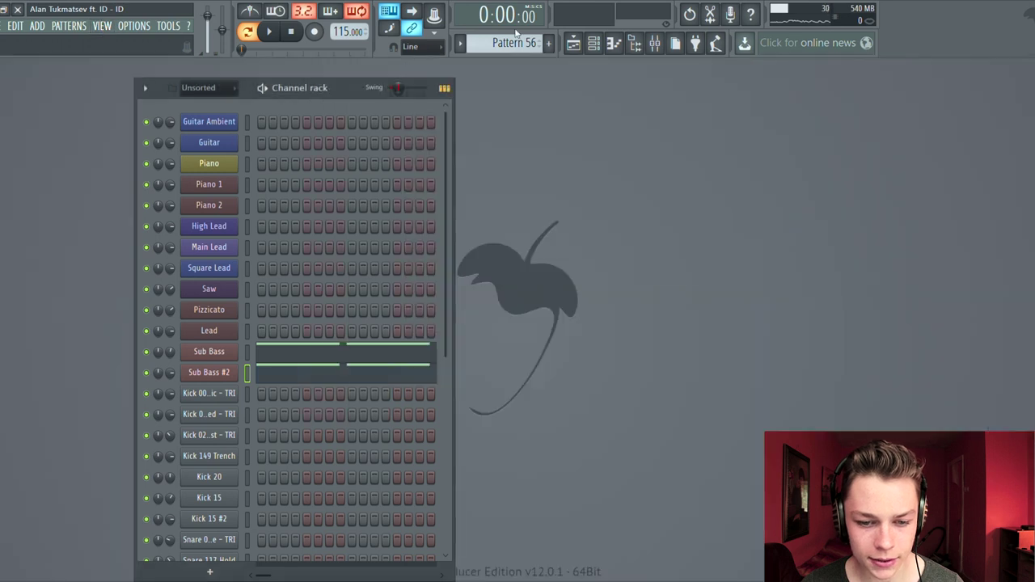
{"action": "left_click", "coordinate": [576, 44]}
{"action": "scroll", "coordinate": [509, 251], "scroll_direction": "down", "scroll_amount": 2}
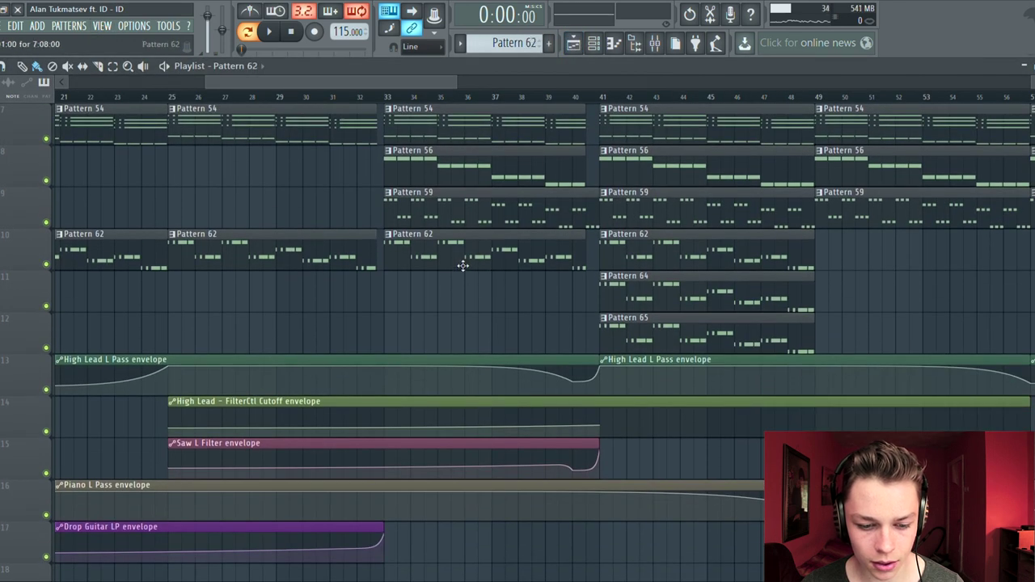
{"action": "left_click", "coordinate": [593, 43]}
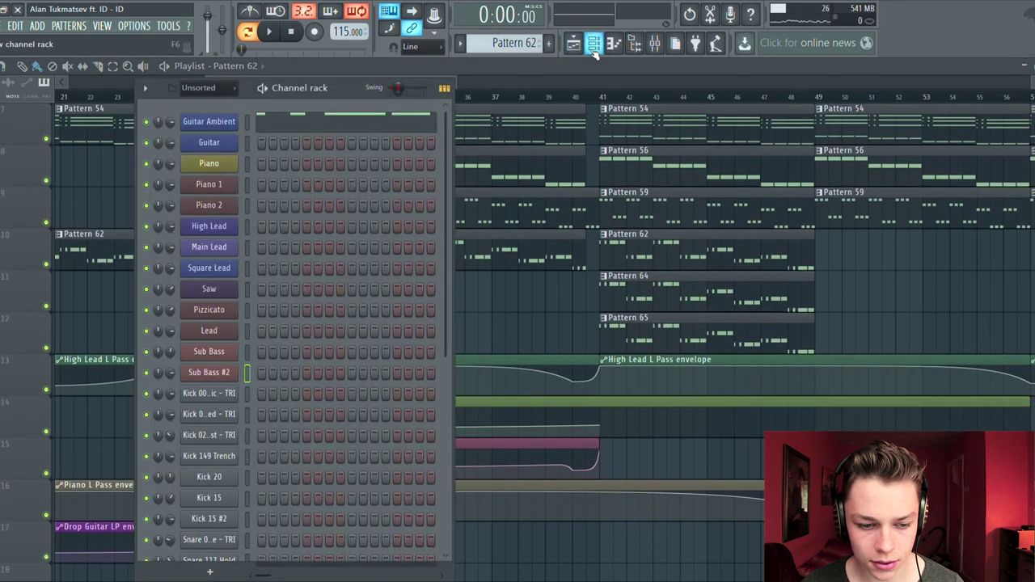
{"action": "left_click", "coordinate": [372, 125]}
Play the Guitar Ambient notes of Pattern 62, save the project, and examine the rhythm of bars 1 and 2 up close
{"action": "key", "text": "space"}
{"action": "key", "text": "ctrl+s"}
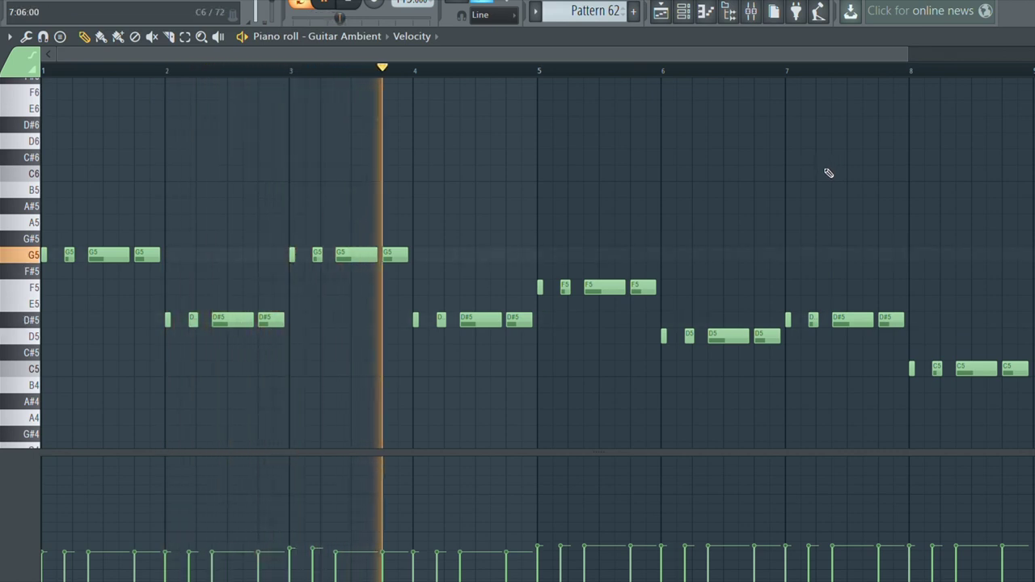
{"action": "scroll", "coordinate": [830, 169], "scroll_direction": "down", "scroll_amount": 2}
{"action": "scroll", "coordinate": [832, 165], "scroll_direction": "up", "scroll_amount": 4}
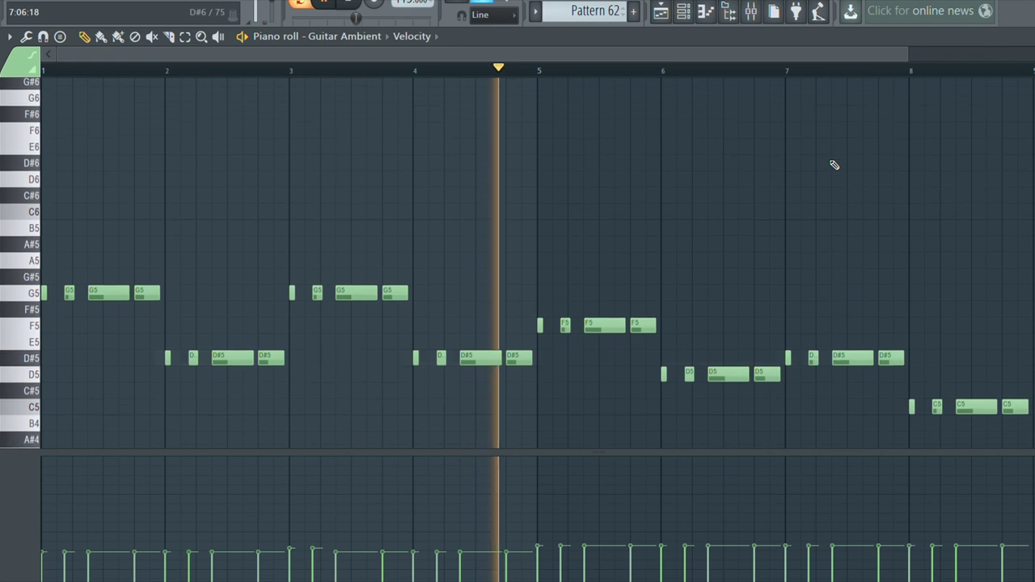
{"action": "scroll", "coordinate": [914, 170], "scroll_direction": "down", "scroll_amount": 5}
{"action": "scroll", "coordinate": [948, 170], "scroll_direction": "up", "scroll_amount": 2}
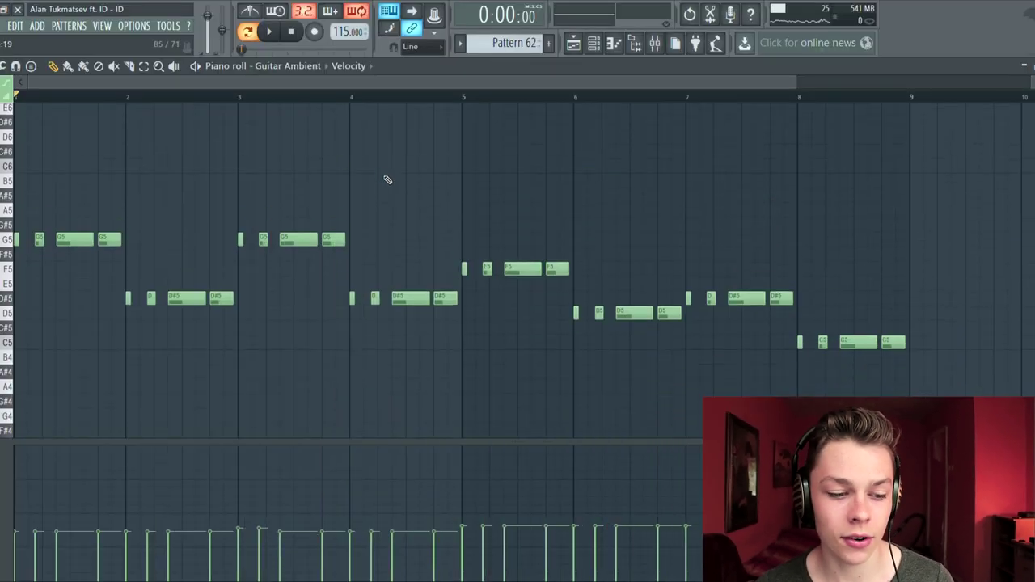
{"action": "scroll", "coordinate": [387, 179], "scroll_direction": "up", "scroll_amount": 2}
{"action": "left_click_drag", "start_coordinate": [798, 83], "coordinate": [237, 84]}
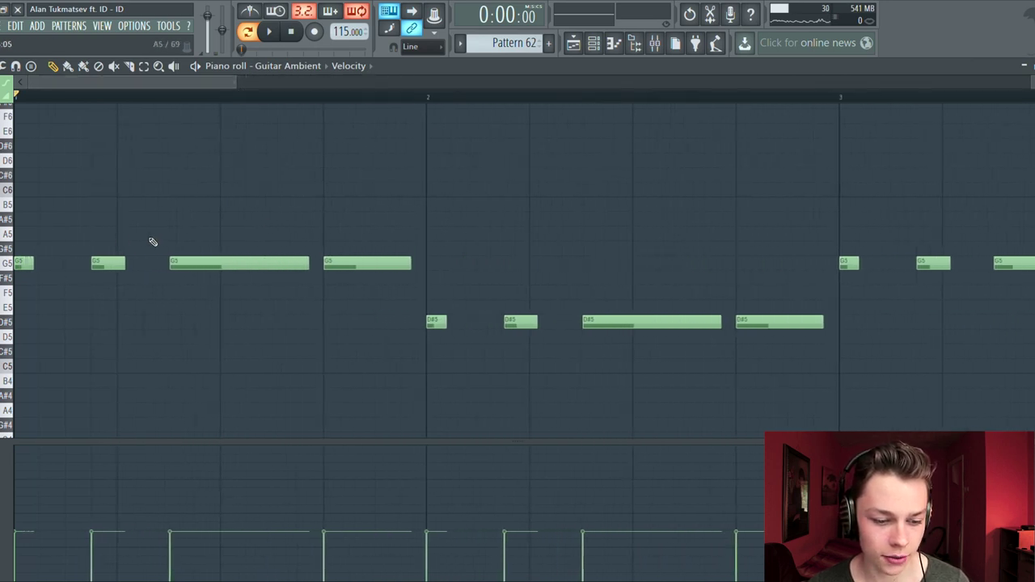
Audition the Guitar Ambient notes of Pattern 62 in the piano roll and view the whole pattern
{"action": "scroll", "coordinate": [88, 207], "scroll_direction": "down", "scroll_amount": 3}
{"action": "key", "text": "space"}
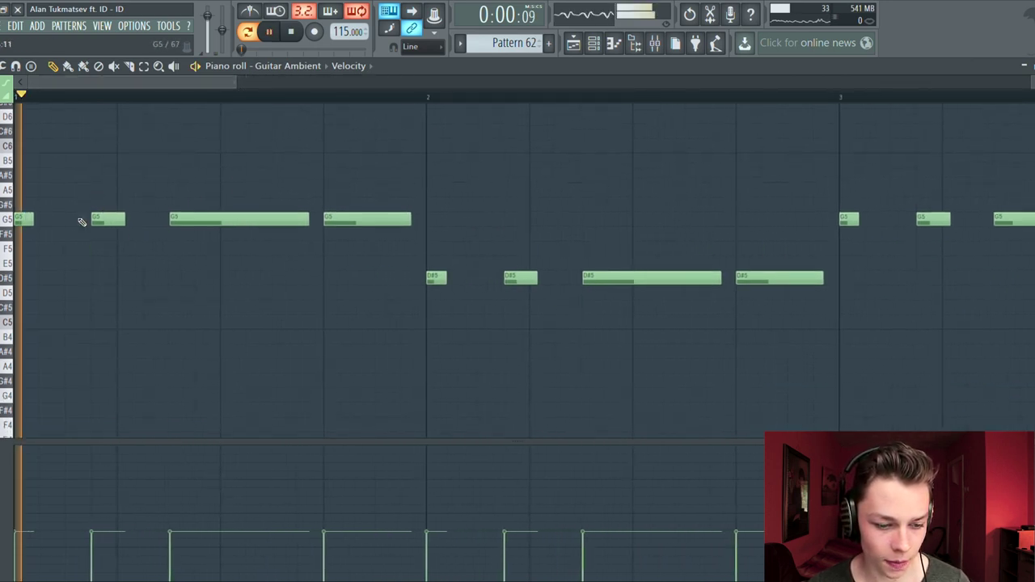
{"action": "left_click_drag", "start_coordinate": [224, 90], "coordinate": [712, 77]}
{"action": "key", "text": "space"}
Inspect the Fruity Limiter and Fruity delay 2 settings on the Guitar Ambient mixer track
{"action": "left_click", "coordinate": [654, 42]}
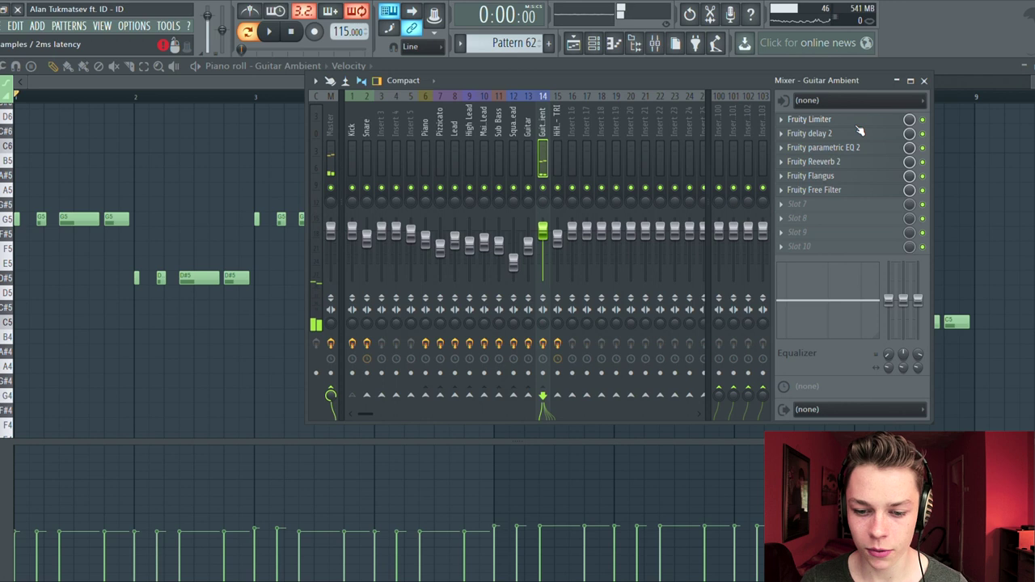
{"action": "left_click", "coordinate": [857, 122]}
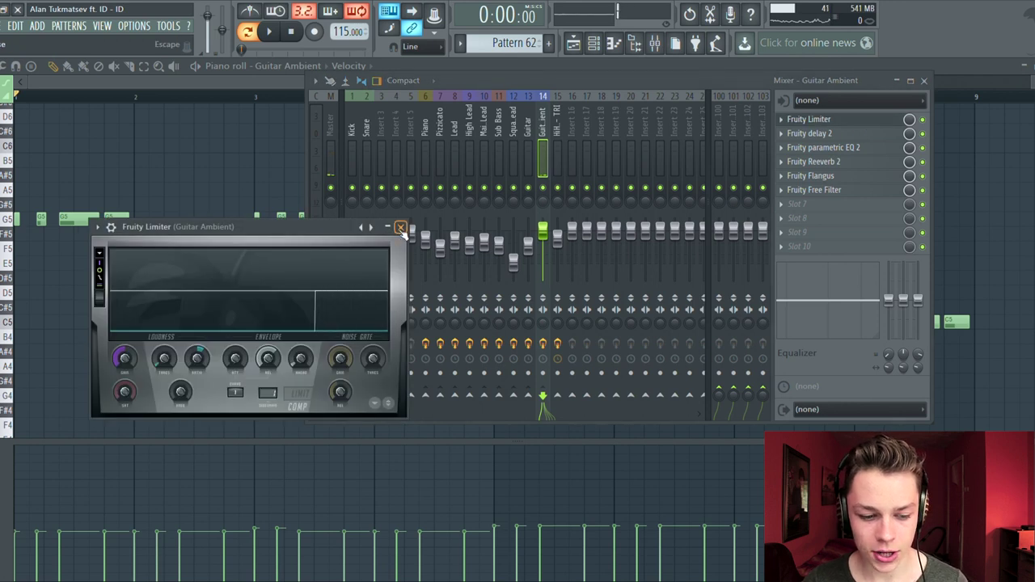
{"action": "left_click", "coordinate": [400, 228]}
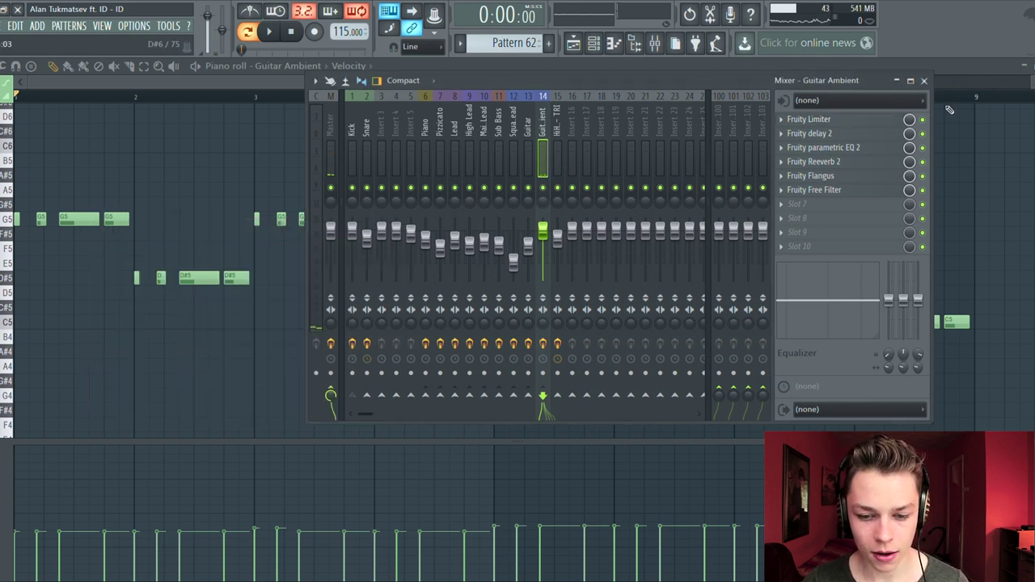
{"action": "left_click", "coordinate": [835, 135]}
{"action": "left_click_drag", "start_coordinate": [208, 247], "coordinate": [623, 135]}
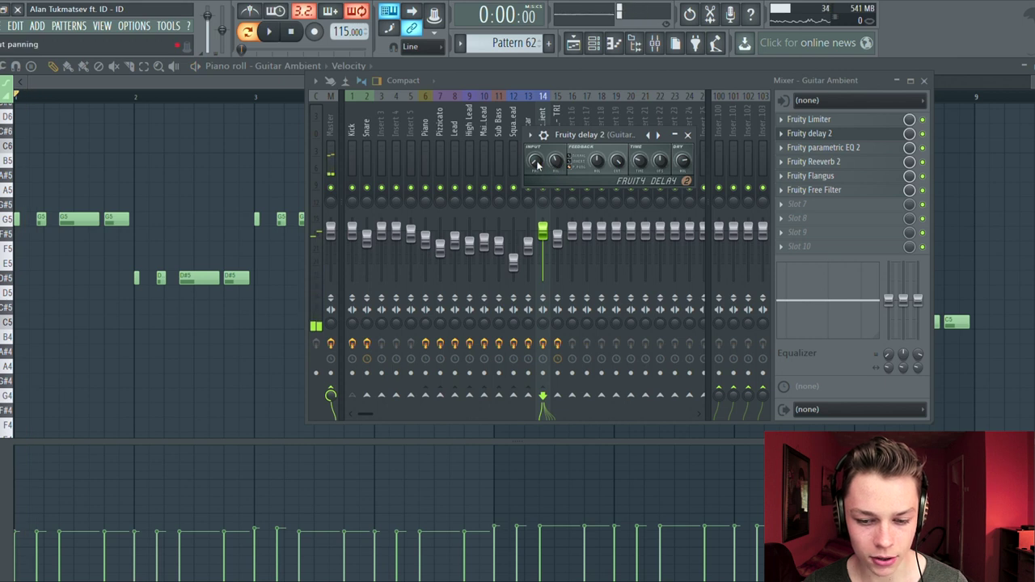
{"action": "left_click", "coordinate": [687, 135]}
Inspect the Fruity parametric EQ 2 curve on the Guitar Ambient track and audition the guitar with the EQ toggled
{"action": "left_click", "coordinate": [815, 150]}
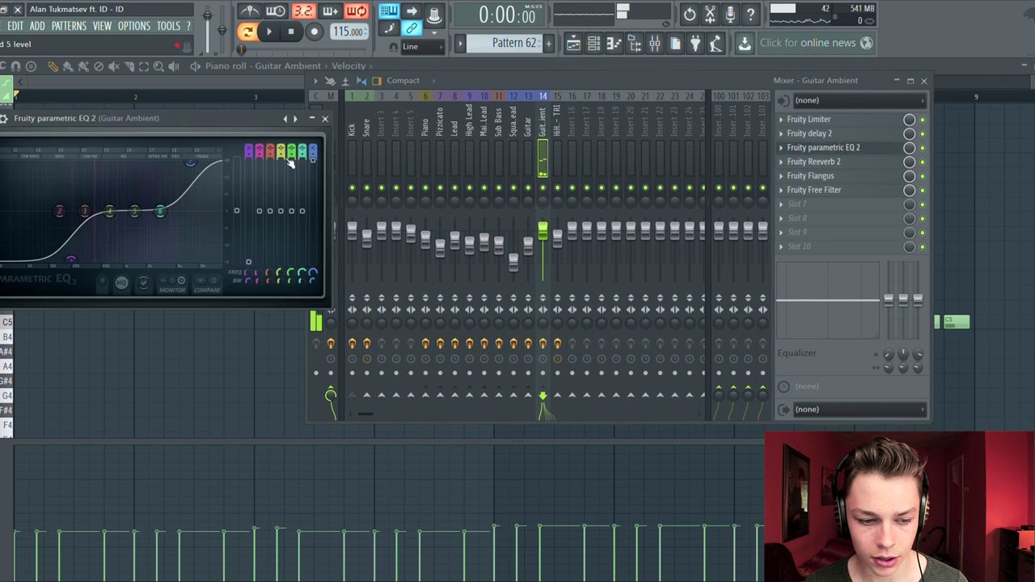
{"action": "left_click_drag", "start_coordinate": [235, 122], "coordinate": [590, 113]}
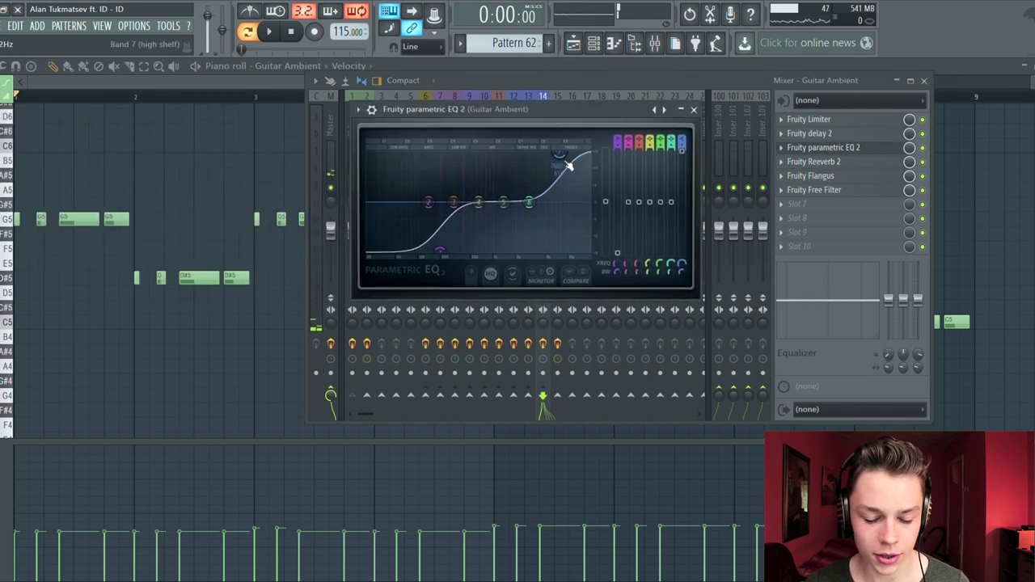
{"action": "key", "text": "Escape"}
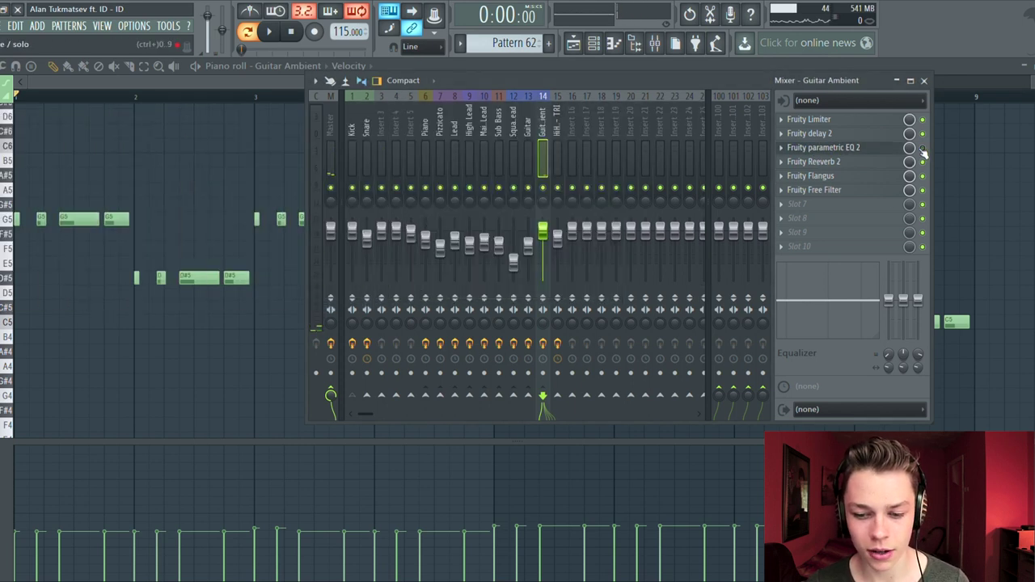
{"action": "key", "text": "space"}
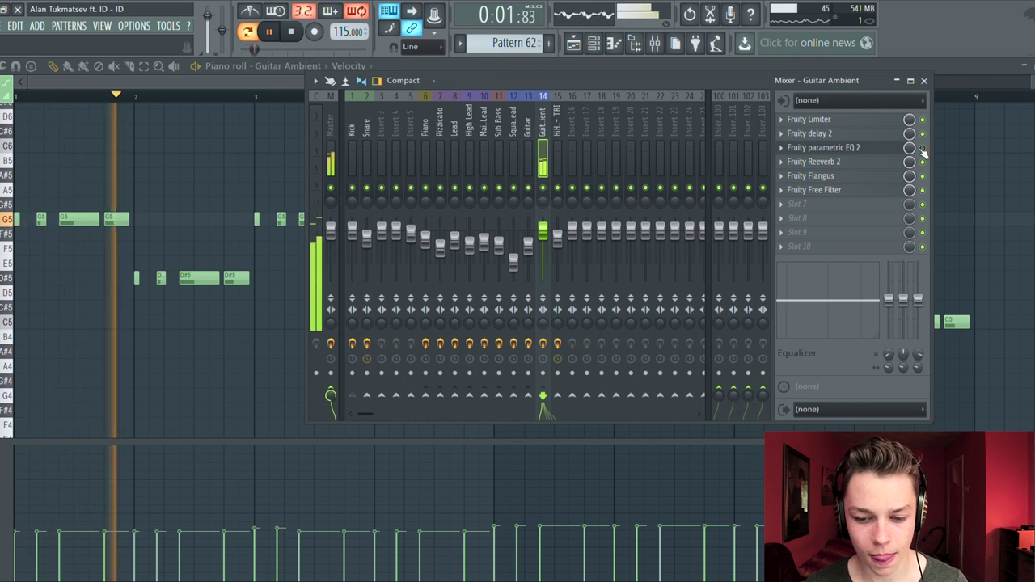
{"action": "left_click", "coordinate": [865, 149]}
{"action": "key", "text": "space"}
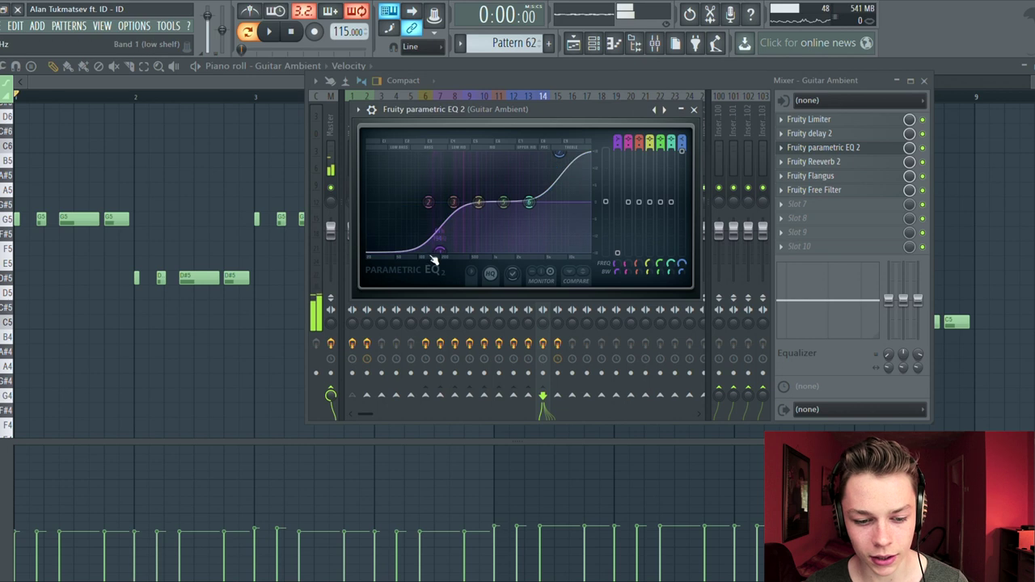
Inspect the Fruity Reeverb 2 settings on the Guitar Ambient track and audition the guitar with the reverb toggled
{"action": "left_click", "coordinate": [821, 165]}
{"action": "left_click_drag", "start_coordinate": [536, 133], "coordinate": [554, 132]}
{"action": "key", "text": "Escape"}
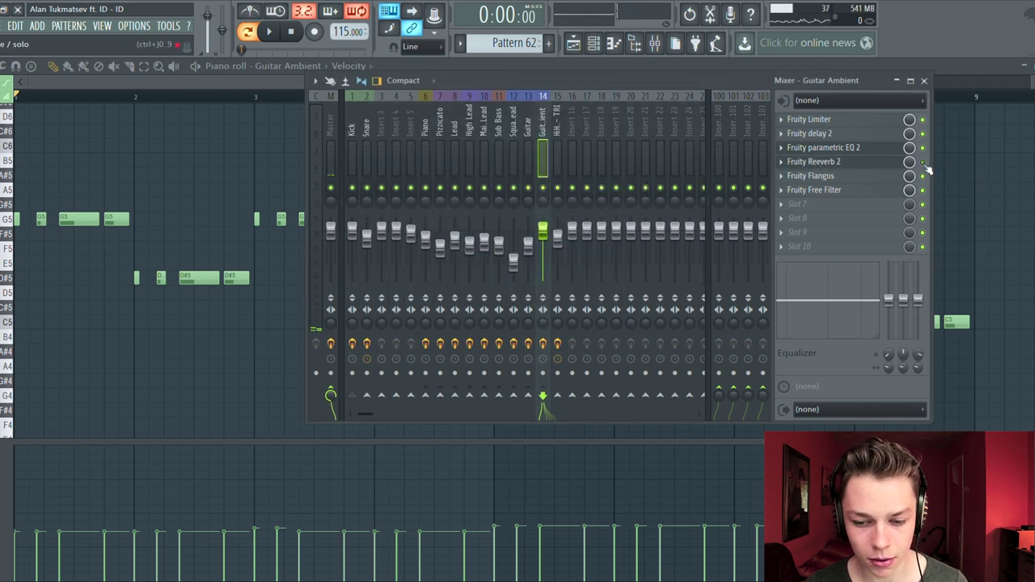
{"action": "key", "text": "space"}
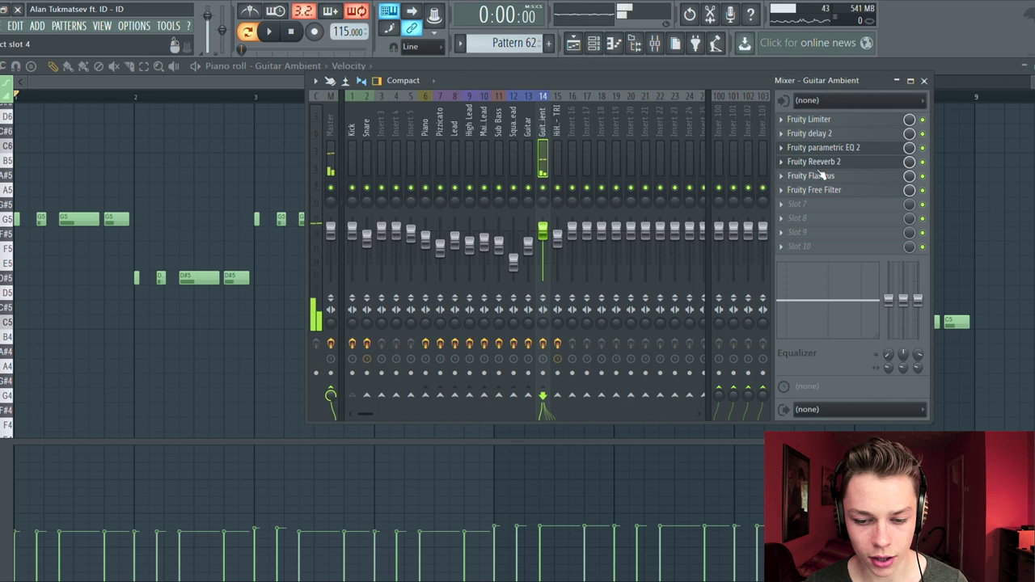
{"action": "left_click", "coordinate": [815, 161]}
{"action": "mouse_move", "coordinate": [590, 115]}
{"action": "left_mouse_down"}
{"action": "mouse_move", "coordinate": [656, 113]}
{"action": "mouse_move", "coordinate": [605, 122]}
{"action": "left_mouse_up"}
{"action": "key", "text": "space"}
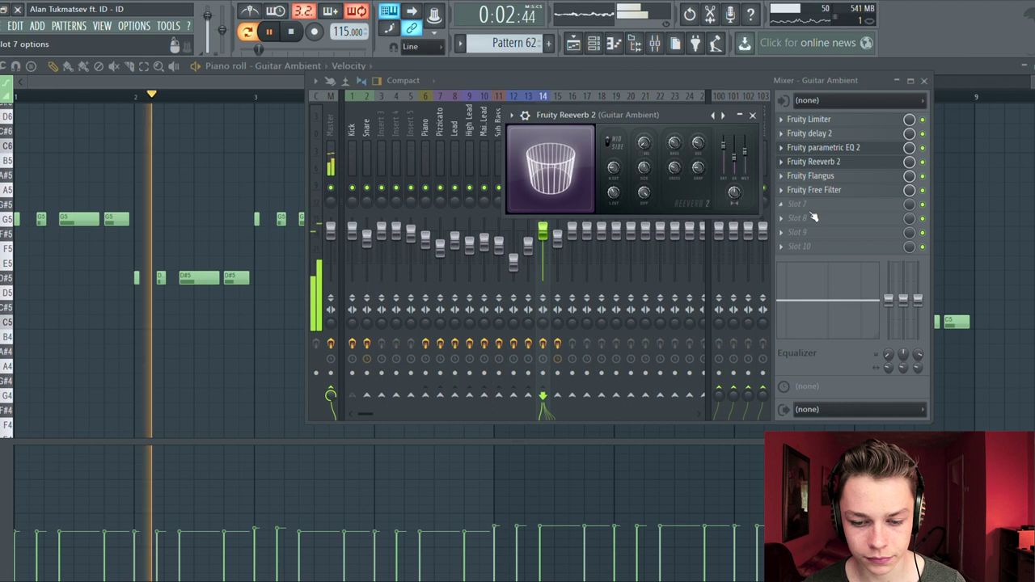
{"action": "key", "text": "space"}
Inspect the Fruity Flangus settings on the Guitar Ambient track and audition the guitar
{"action": "left_click", "coordinate": [820, 177]}
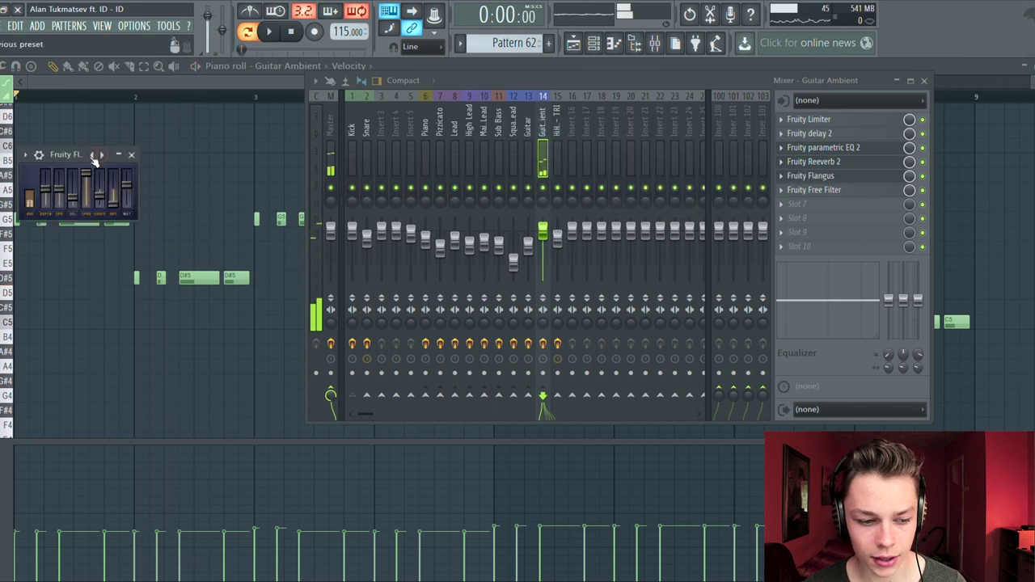
{"action": "left_click_drag", "start_coordinate": [51, 154], "coordinate": [619, 142]}
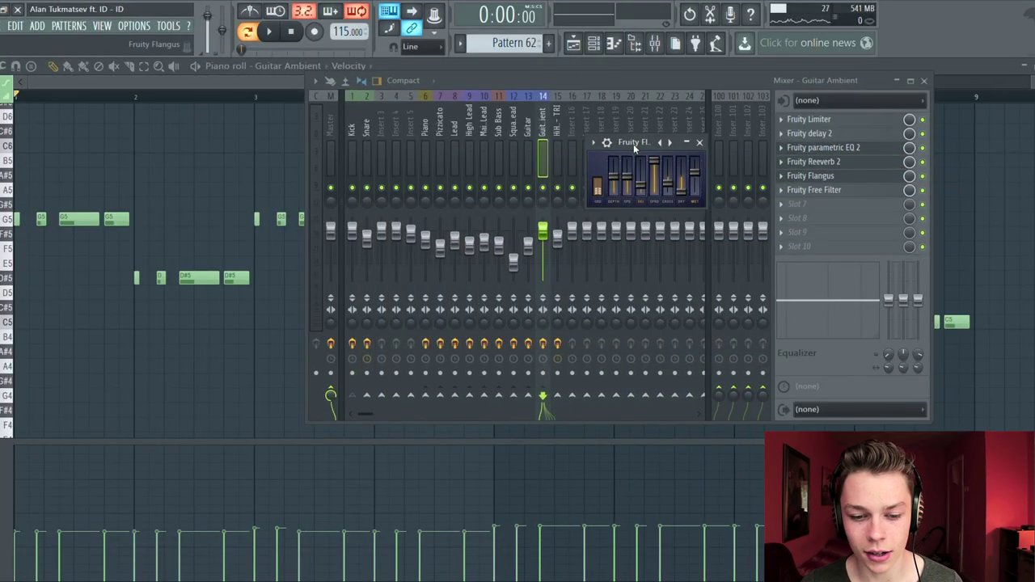
{"action": "left_click_drag", "start_coordinate": [633, 144], "coordinate": [626, 140]}
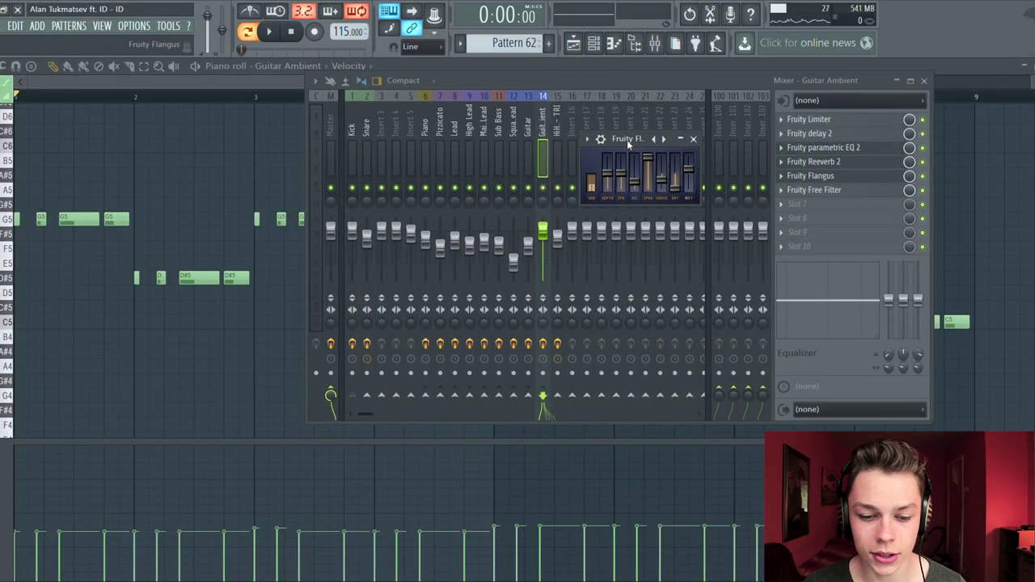
{"action": "key", "text": "space"}
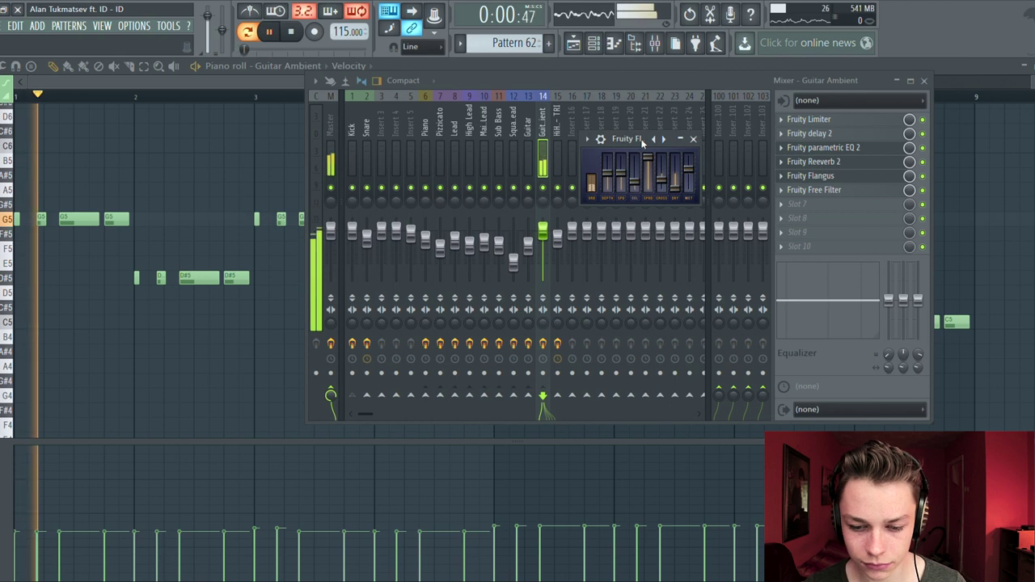
{"action": "key", "text": "space"}
Inspect the Guitar Ambient track's Fruity Free Filter and locate the Drop Guitar LP envelope in the playlist
{"action": "left_click", "coordinate": [813, 191]}
{"action": "left_click_drag", "start_coordinate": [199, 181], "coordinate": [675, 161]}
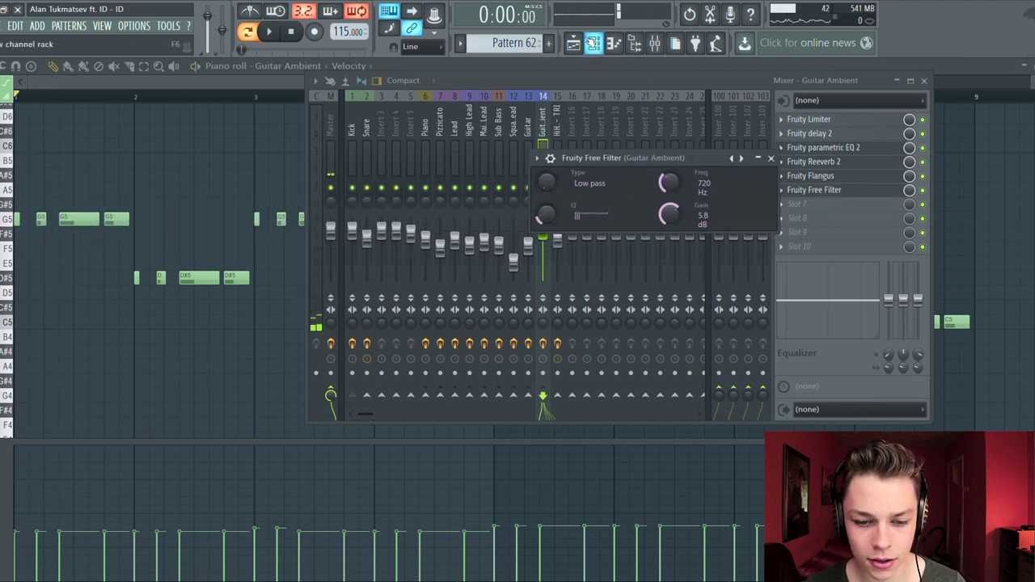
{"action": "left_click", "coordinate": [573, 43]}
{"action": "scroll", "coordinate": [287, 285], "scroll_direction": "down", "scroll_amount": 4}
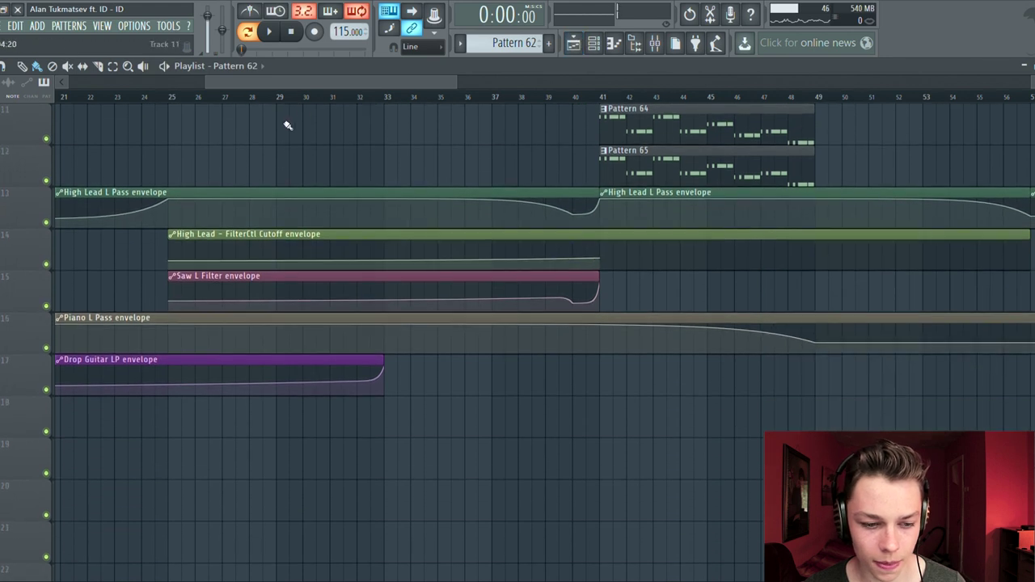
{"action": "left_click_drag", "start_coordinate": [258, 87], "coordinate": [306, 88]}
{"action": "scroll", "coordinate": [418, 214], "scroll_direction": "up", "scroll_amount": 3}
{"action": "scroll", "coordinate": [418, 214], "scroll_direction": "up", "scroll_amount": 7}
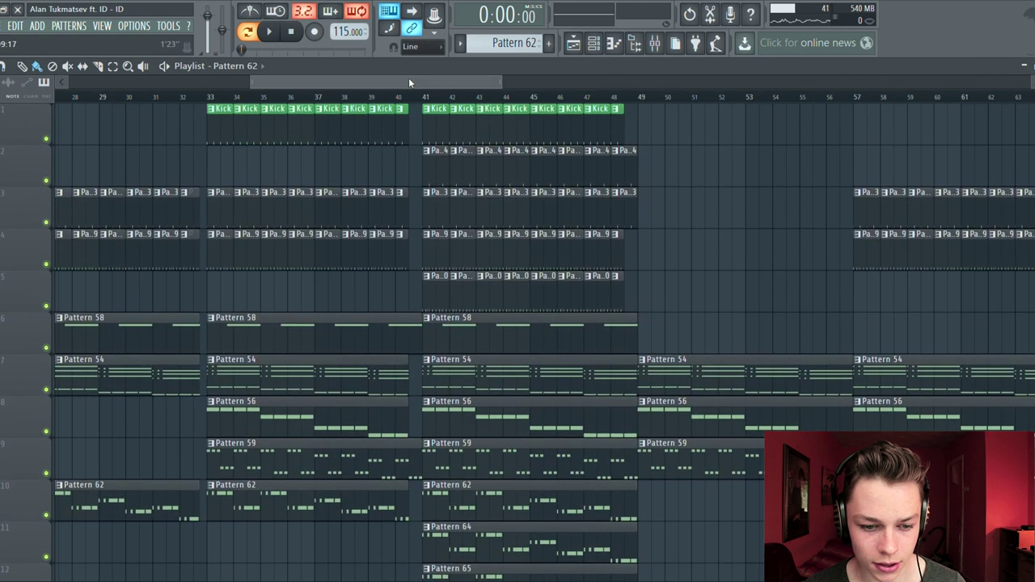
{"action": "left_click_drag", "start_coordinate": [408, 81], "coordinate": [288, 116]}
{"action": "scroll", "coordinate": [296, 362], "scroll_direction": "down", "scroll_amount": 3}
{"action": "scroll", "coordinate": [280, 407], "scroll_direction": "down", "scroll_amount": 4}
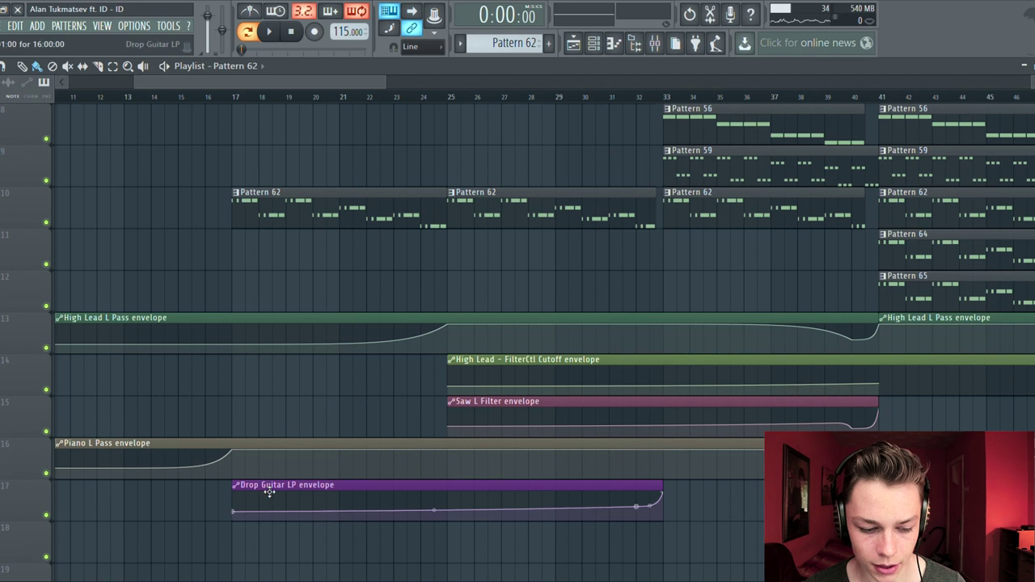
Play the song from bar 17 and from around bar 29 to hear the ambient guitar's filter automation
{"action": "scroll", "coordinate": [412, 369], "scroll_direction": "up", "scroll_amount": 4}
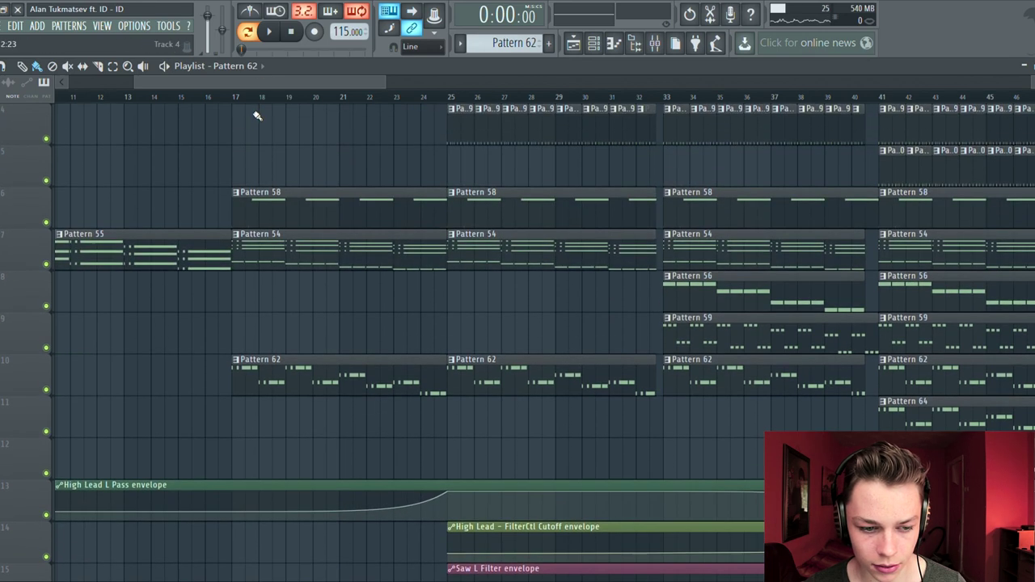
{"action": "scroll", "coordinate": [339, 191], "scroll_direction": "down", "scroll_amount": 1}
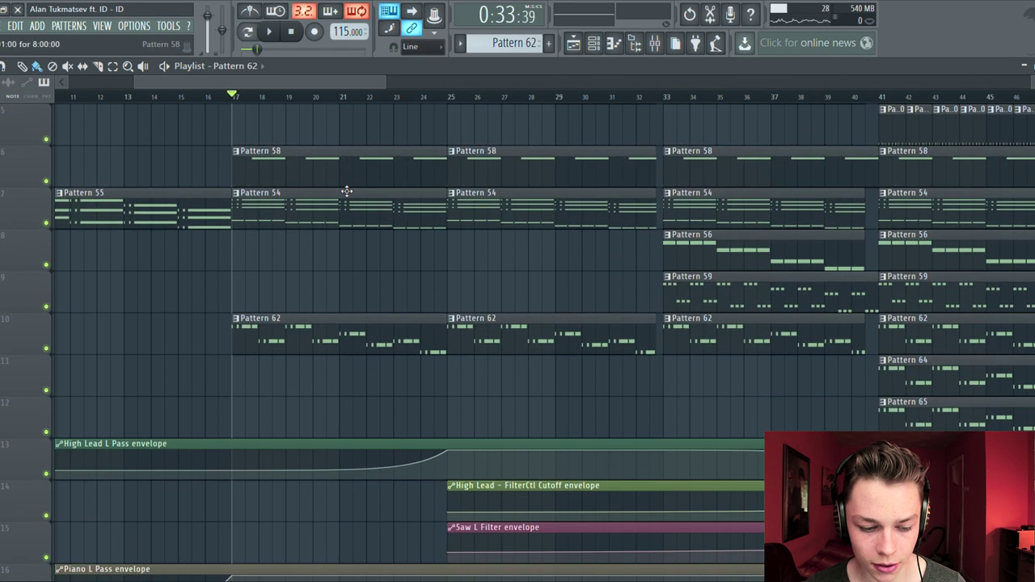
{"action": "key", "text": "space"}
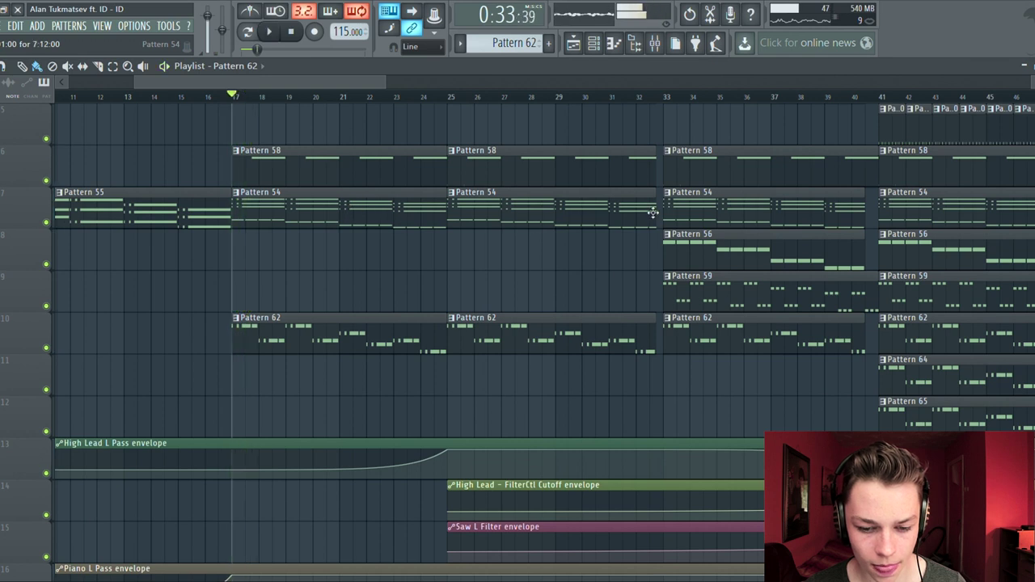
{"action": "scroll", "coordinate": [652, 212], "scroll_direction": "up", "scroll_amount": 4}
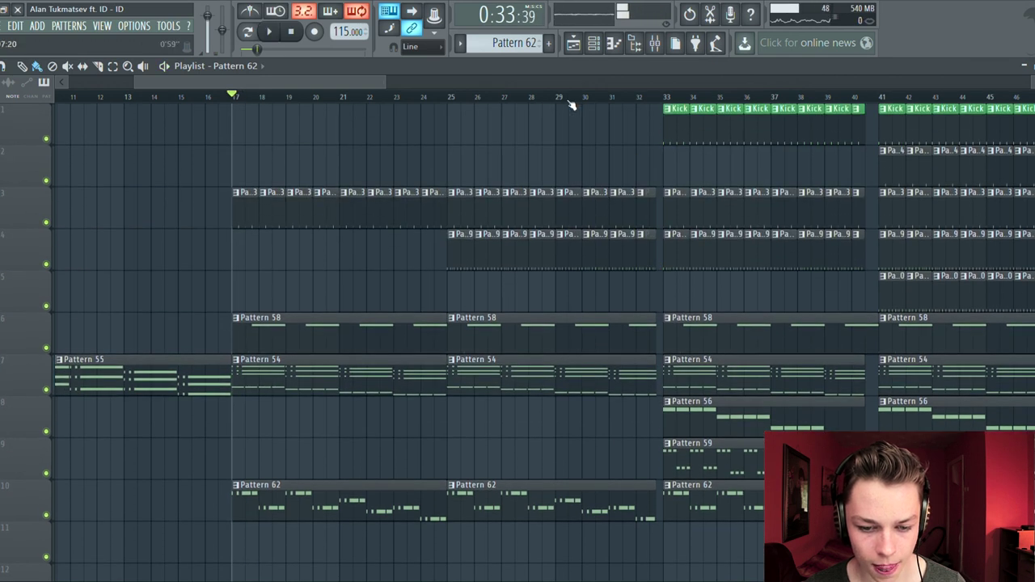
{"action": "scroll", "coordinate": [367, 80], "scroll_direction": "right", "scroll_amount": 4}
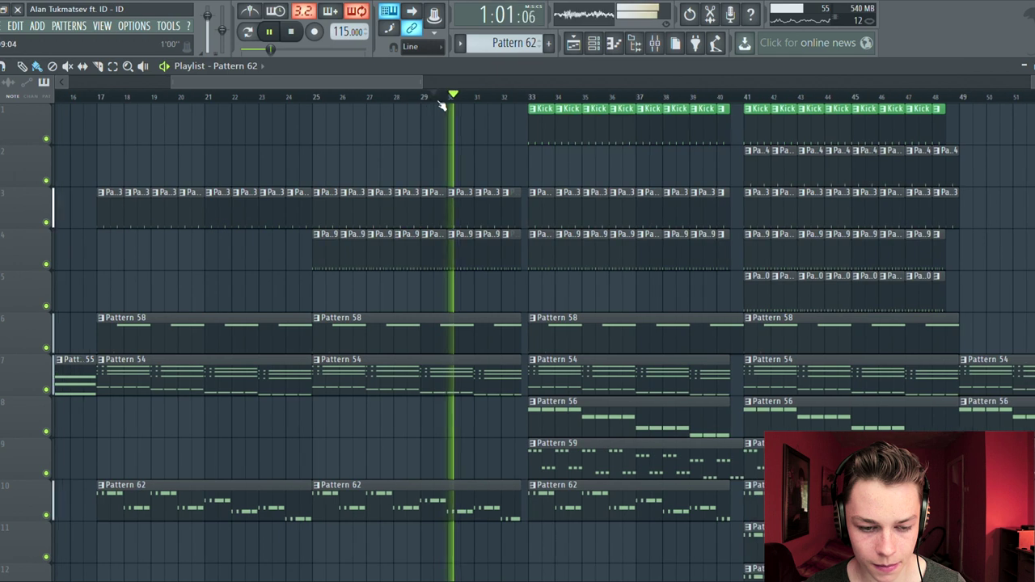
{"action": "key", "text": "space"}
Select Pattern 64, view its channels in the channel rack, and mute the Square Lead mixer track while the pattern plays
{"action": "scroll", "coordinate": [731, 188], "scroll_direction": "down", "scroll_amount": 8}
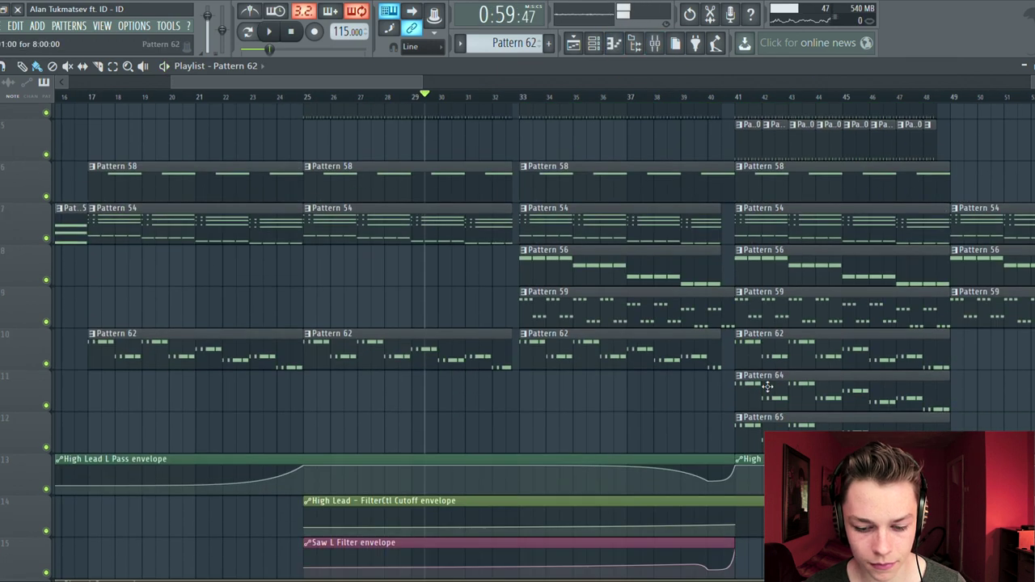
{"action": "left_click", "coordinate": [591, 43]}
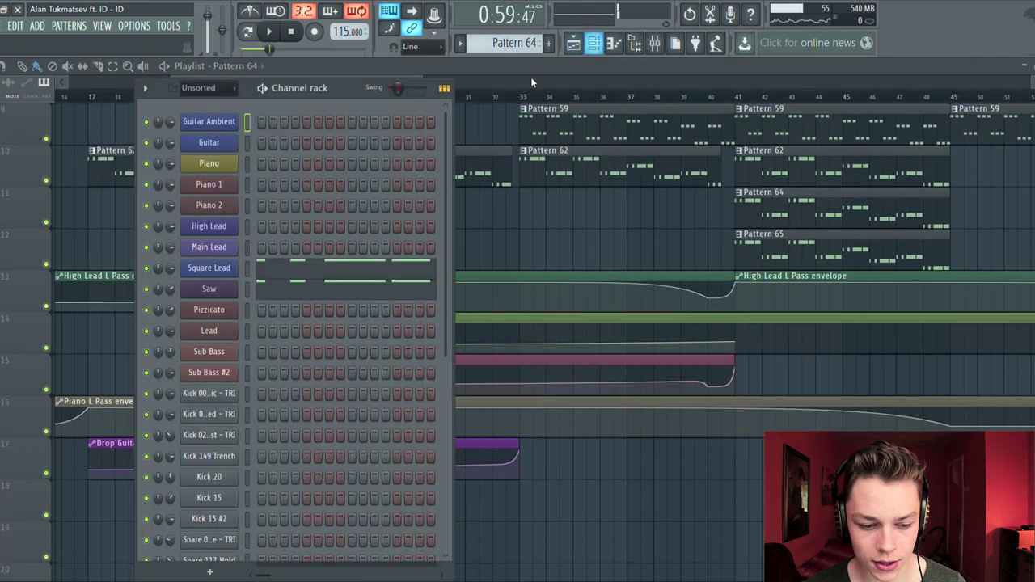
{"action": "key", "text": "space"}
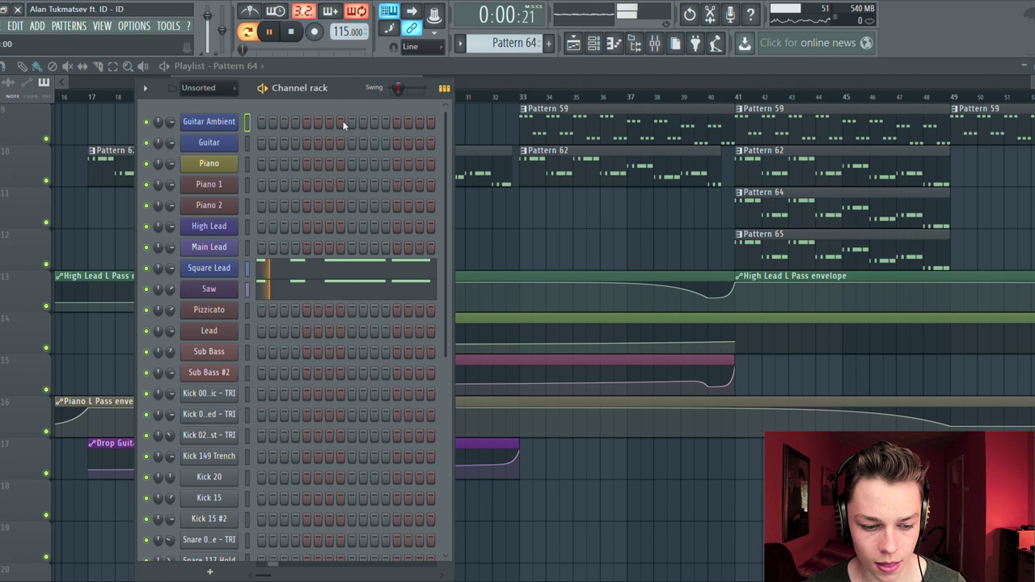
{"action": "left_click", "coordinate": [655, 43]}
{"action": "left_click", "coordinate": [514, 188]}
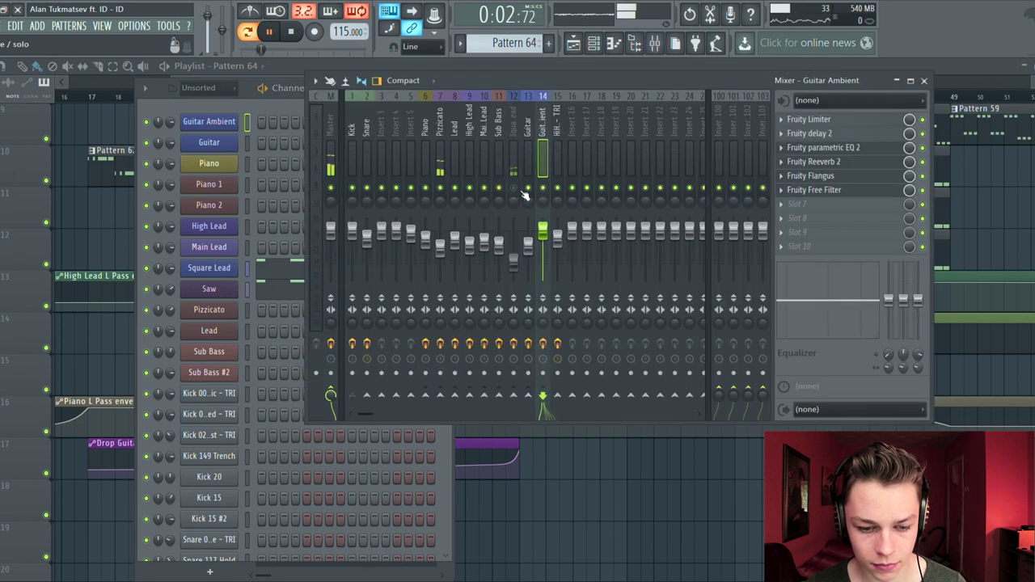
{"action": "key", "text": "space"}
{"action": "key", "text": "F12"}
Play Pattern 64 in pattern mode and select the Pizzicato track in the mixer to view its effects
{"action": "left_click", "coordinate": [248, 32]}
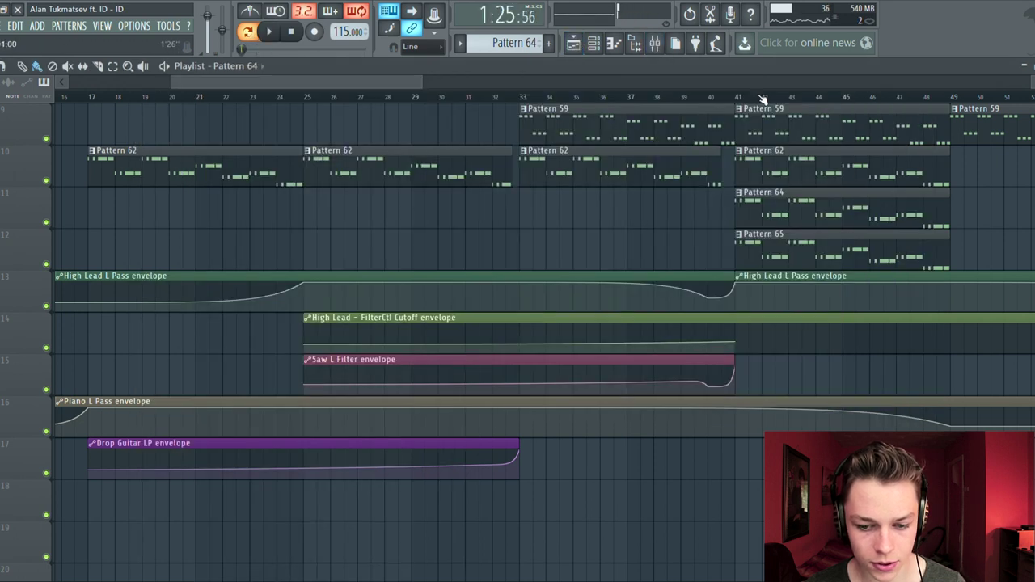
{"action": "left_click", "coordinate": [248, 31]}
{"action": "key", "text": "space"}
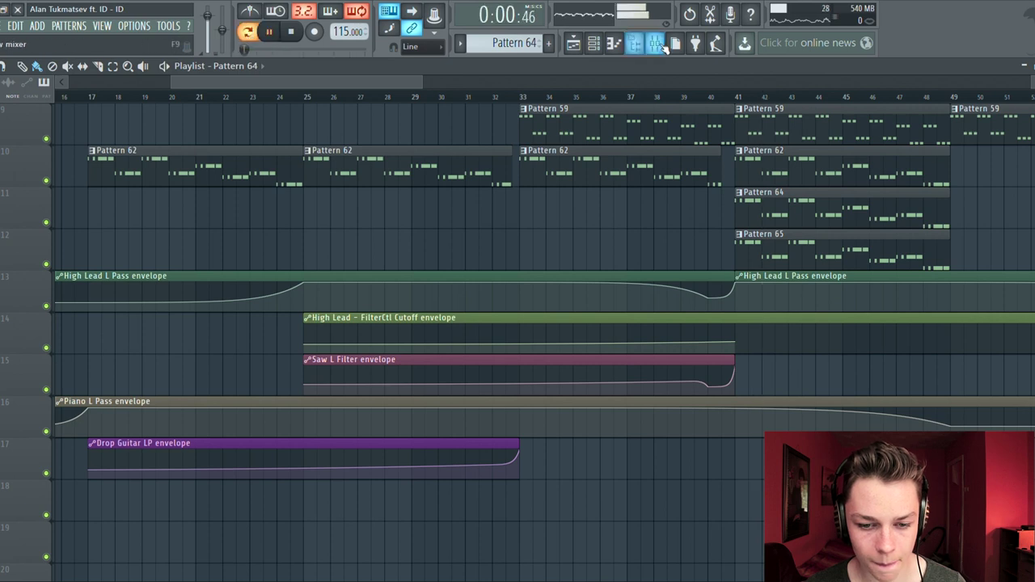
{"action": "left_click", "coordinate": [655, 43]}
{"action": "left_click", "coordinate": [442, 138]}
{"action": "key", "text": "space"}
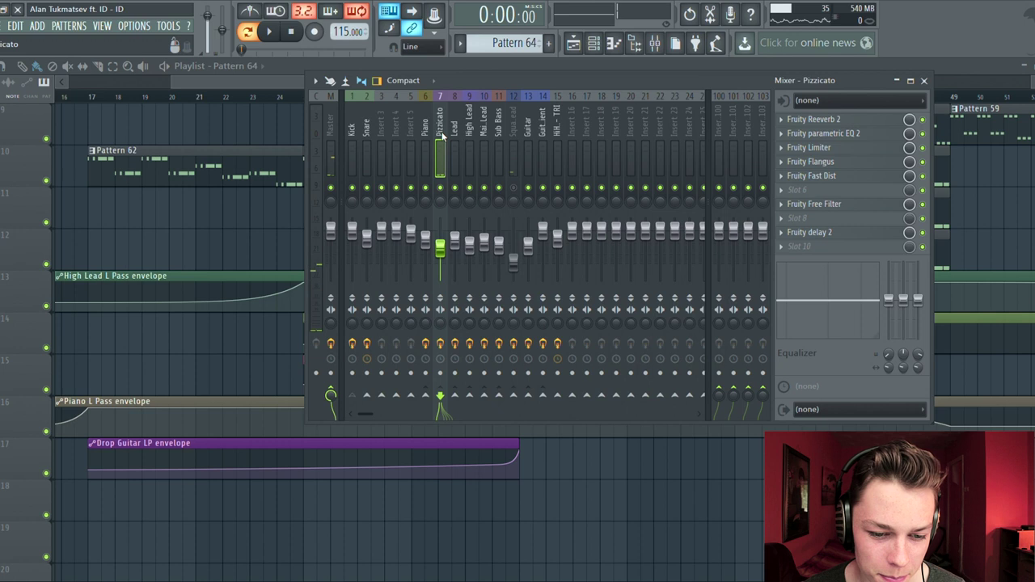
Inspect the Fruity Reeverb 2 settings on the Pizzicato track and audition Pattern 64
{"action": "left_click", "coordinate": [841, 119]}
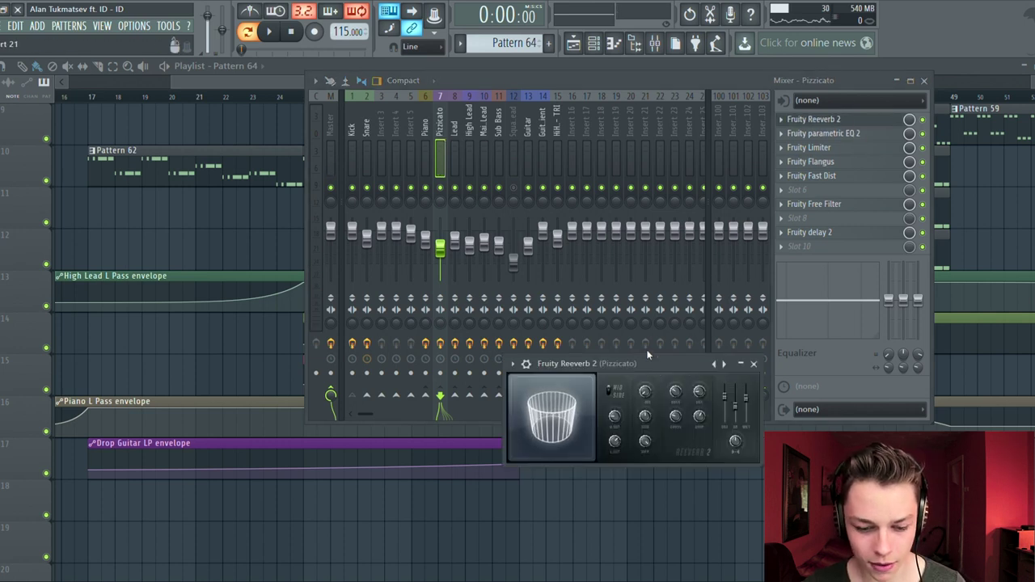
{"action": "left_click_drag", "start_coordinate": [652, 363], "coordinate": [588, 141]}
{"action": "key", "text": "space"}
{"action": "left_click", "coordinate": [689, 140]}
{"action": "key", "text": "space"}
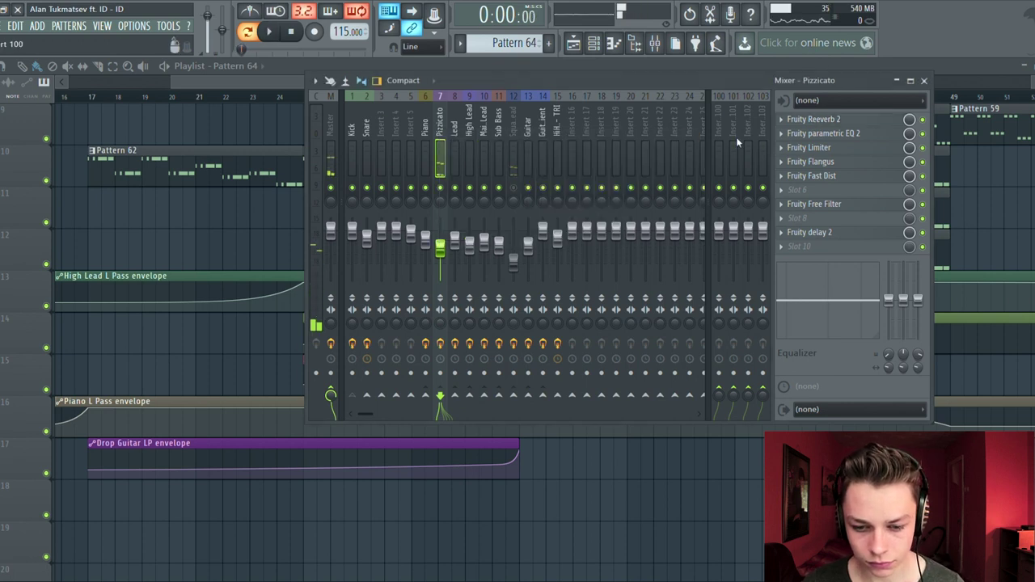
Inspect the Fruity parametric EQ 2 and Fruity Flangus settings on the Pizzicato mixer track
{"action": "left_click", "coordinate": [857, 134]}
{"action": "left_click_drag", "start_coordinate": [261, 139], "coordinate": [711, 126]}
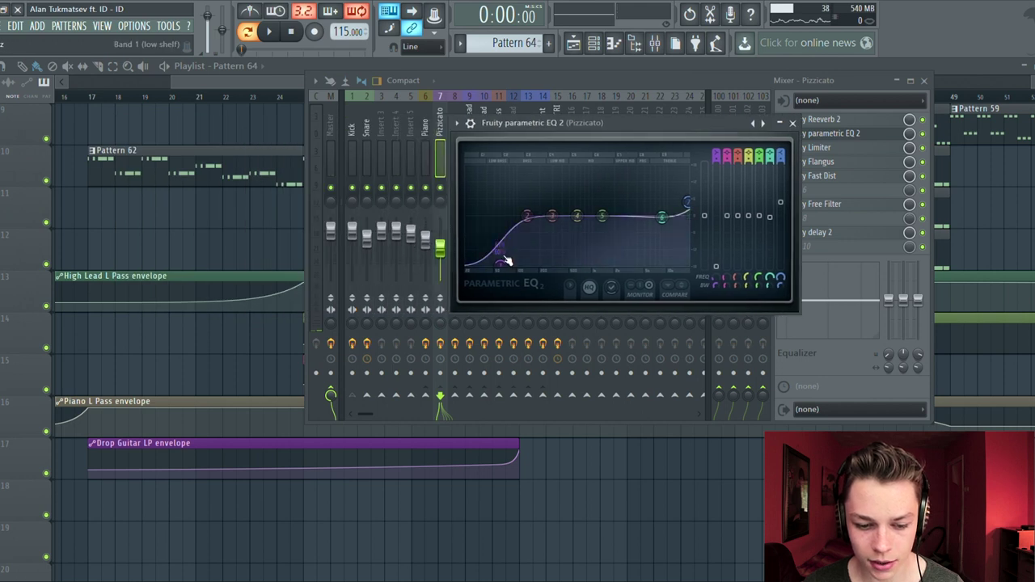
{"action": "left_click_drag", "start_coordinate": [680, 129], "coordinate": [609, 90]}
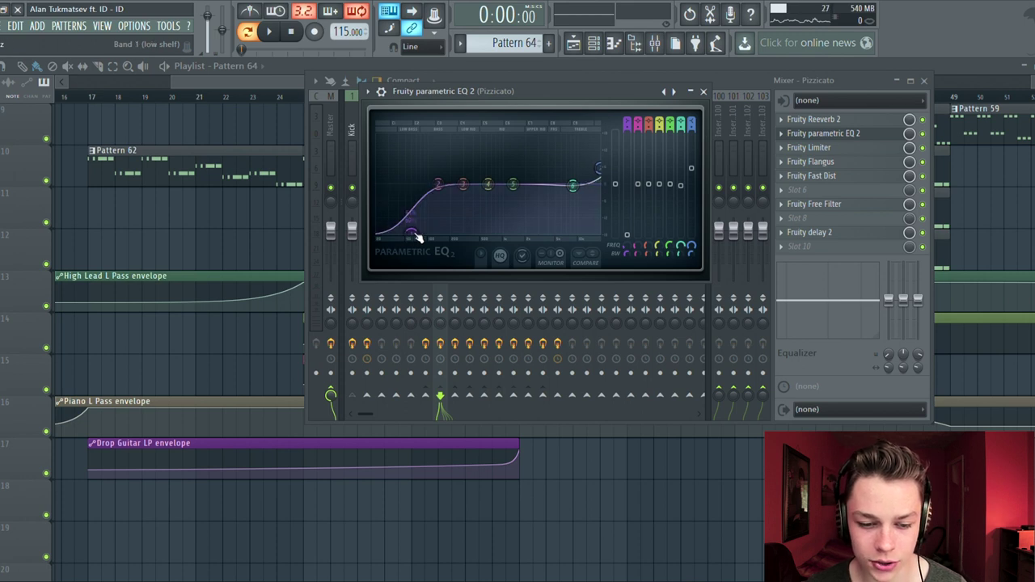
{"action": "left_click_drag", "start_coordinate": [577, 102], "coordinate": [531, 114]}
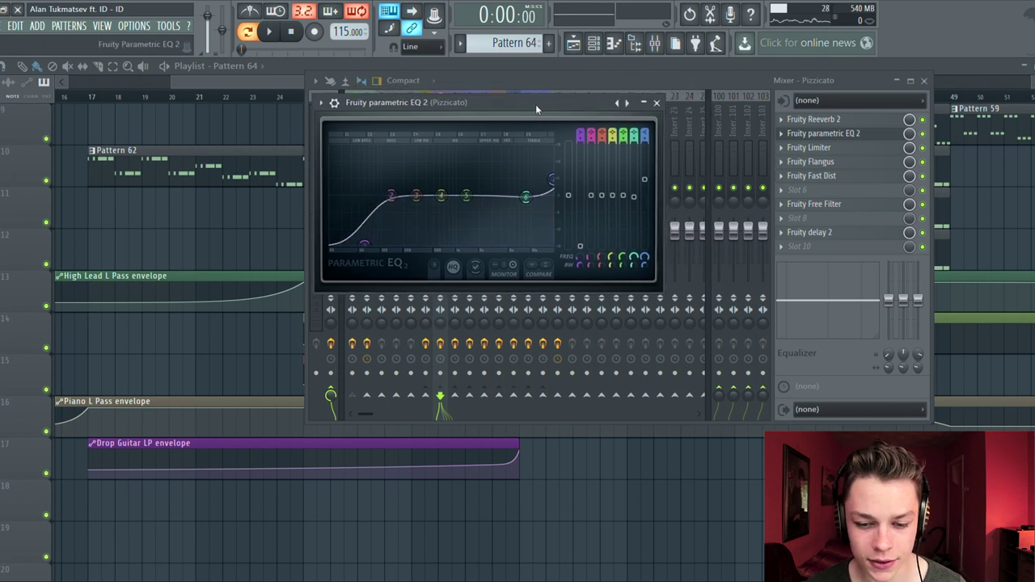
{"action": "left_click", "coordinate": [812, 163]}
{"action": "left_click_drag", "start_coordinate": [93, 173], "coordinate": [690, 135]}
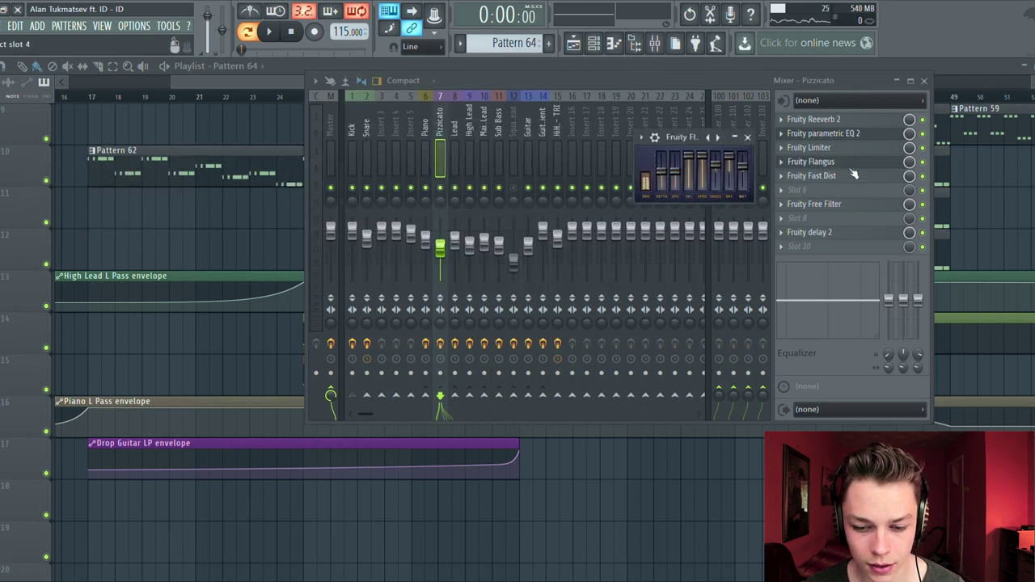
Audition Pattern 64 while bypassing and re-enabling Fruity Fast Dist on the Pizzicato track
{"action": "key", "text": "Escape"}
{"action": "key", "text": "space"}
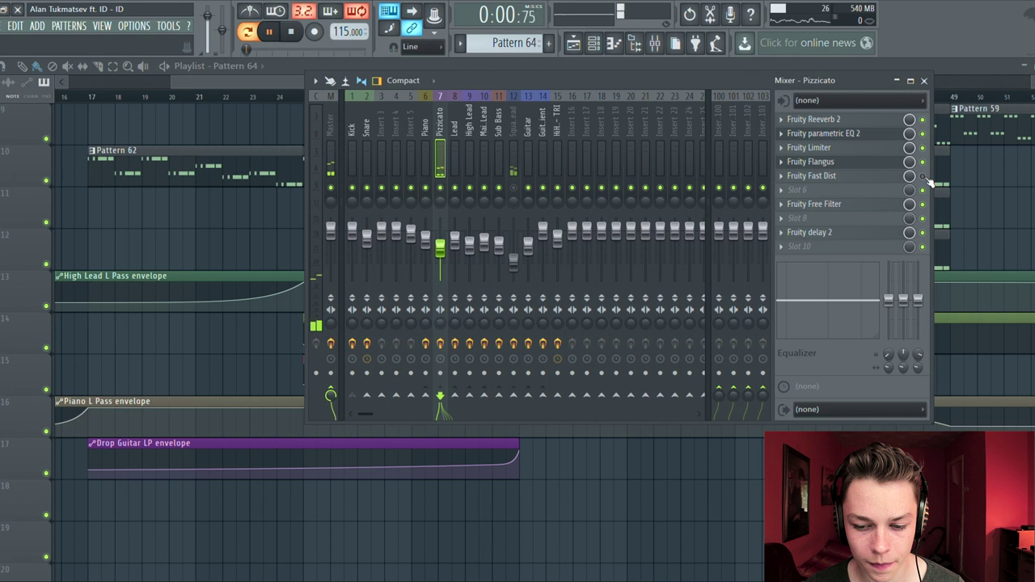
{"action": "key", "text": "space"}
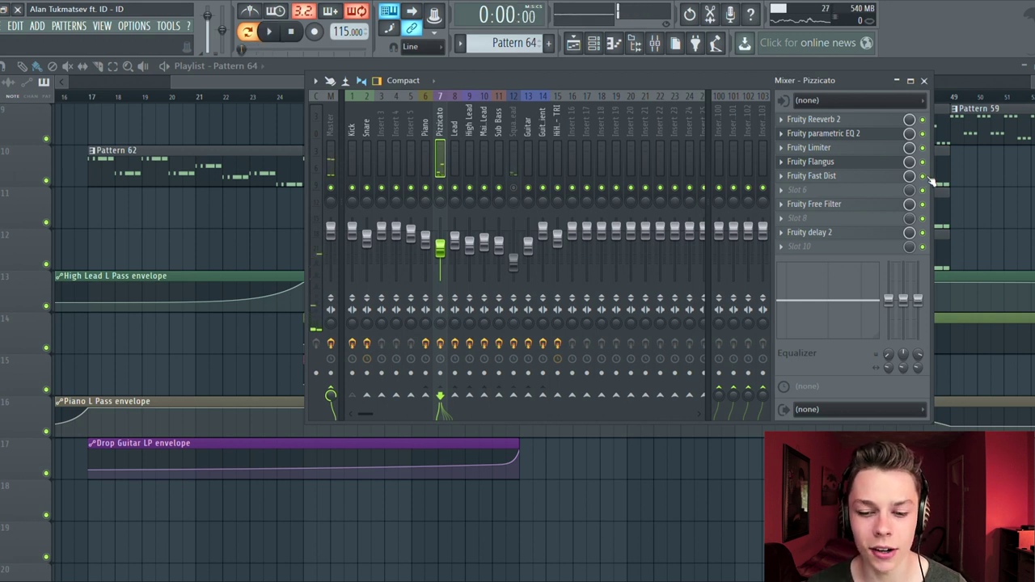
Inspect the Fruity Free Filter and Fruity delay 2 settings on the Pizzicato track
{"action": "left_click", "coordinate": [836, 206]}
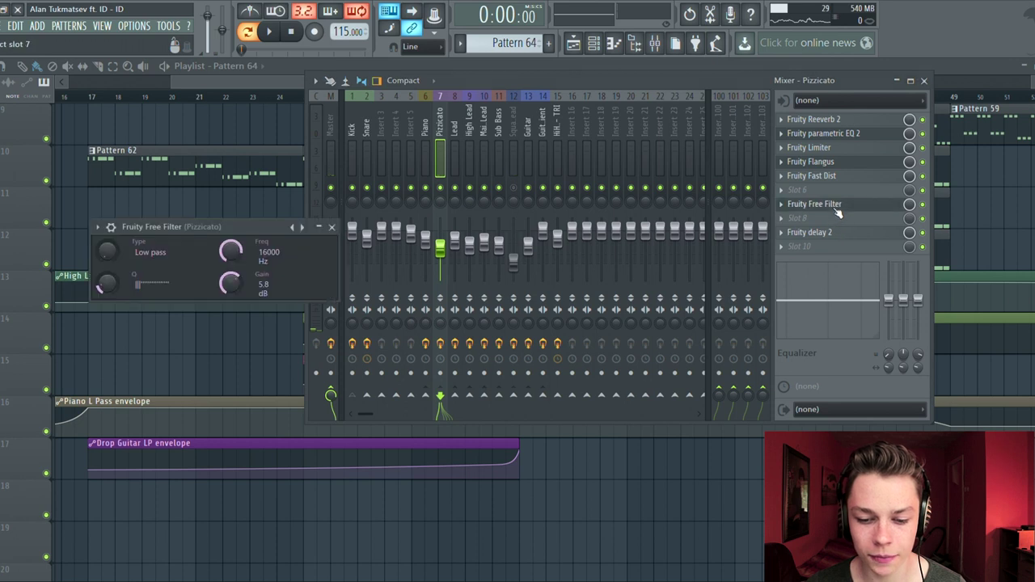
{"action": "left_click_drag", "start_coordinate": [262, 228], "coordinate": [585, 128]}
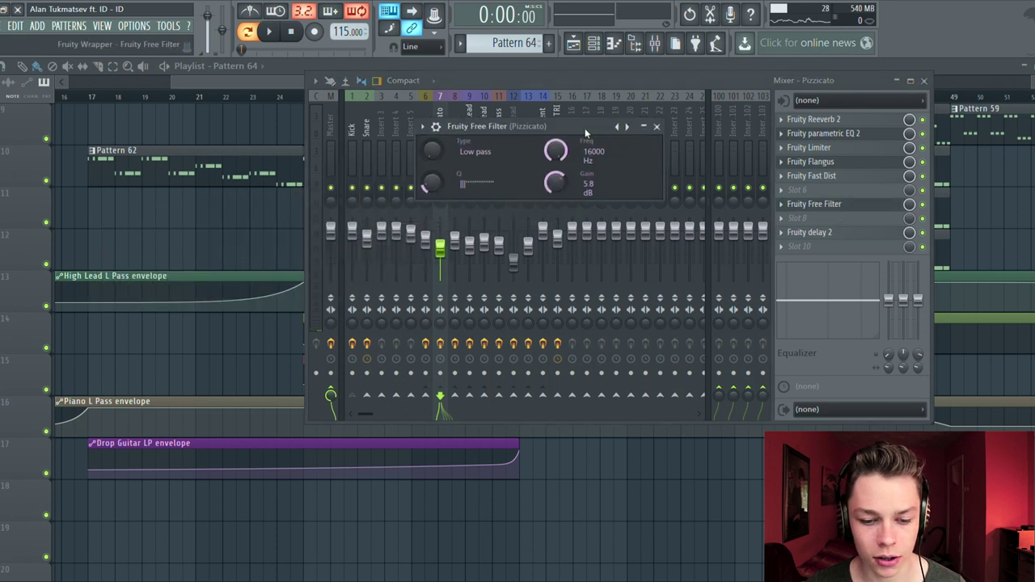
{"action": "left_click", "coordinate": [863, 243]}
{"action": "left_click", "coordinate": [798, 234]}
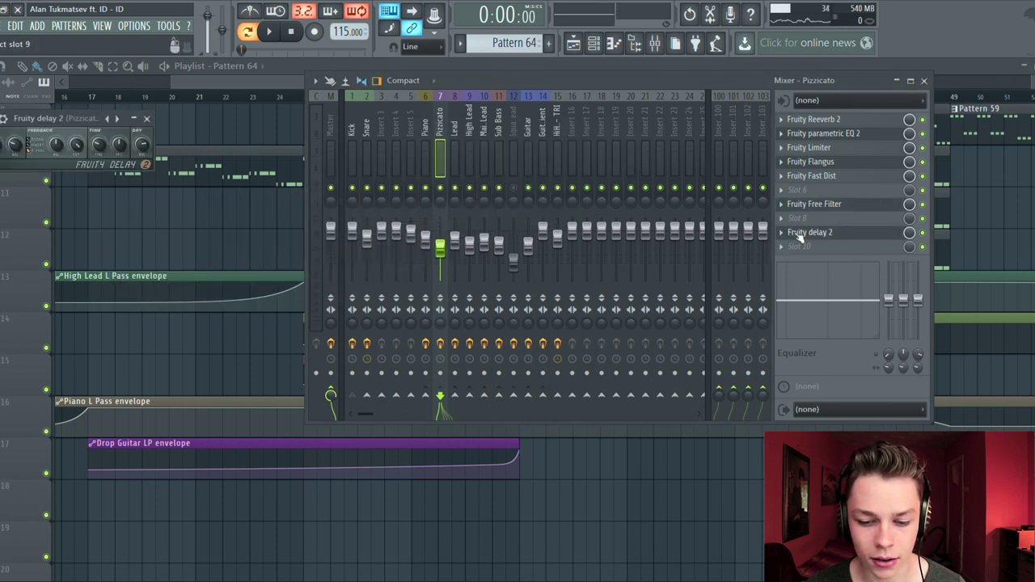
{"action": "left_click_drag", "start_coordinate": [59, 120], "coordinate": [658, 128]}
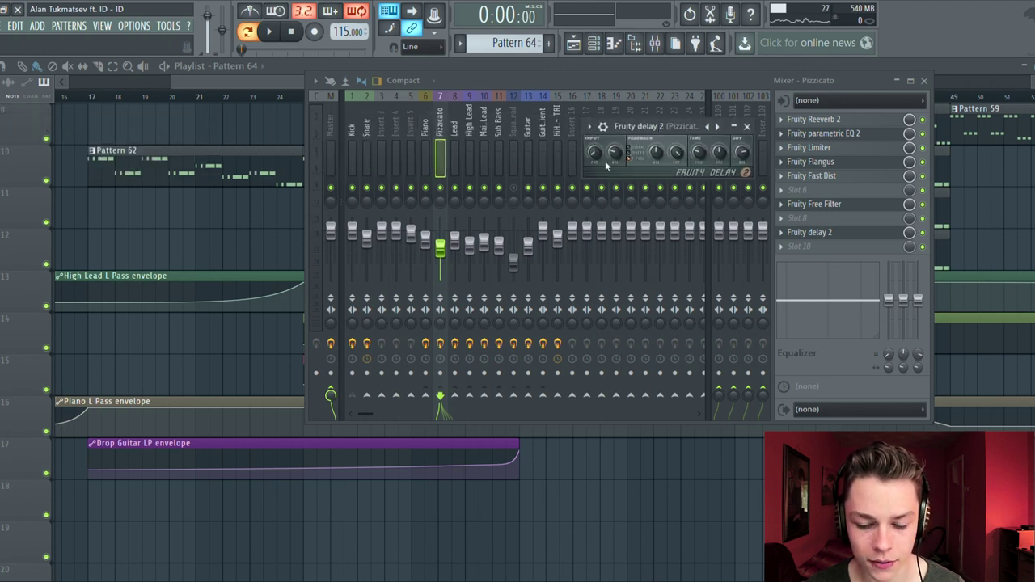
Play Pattern 64 with the Pizzicato track muted and Square Lead selected in the mixer, and view the Saw channel's piano roll notes
{"action": "key", "text": "F9"}
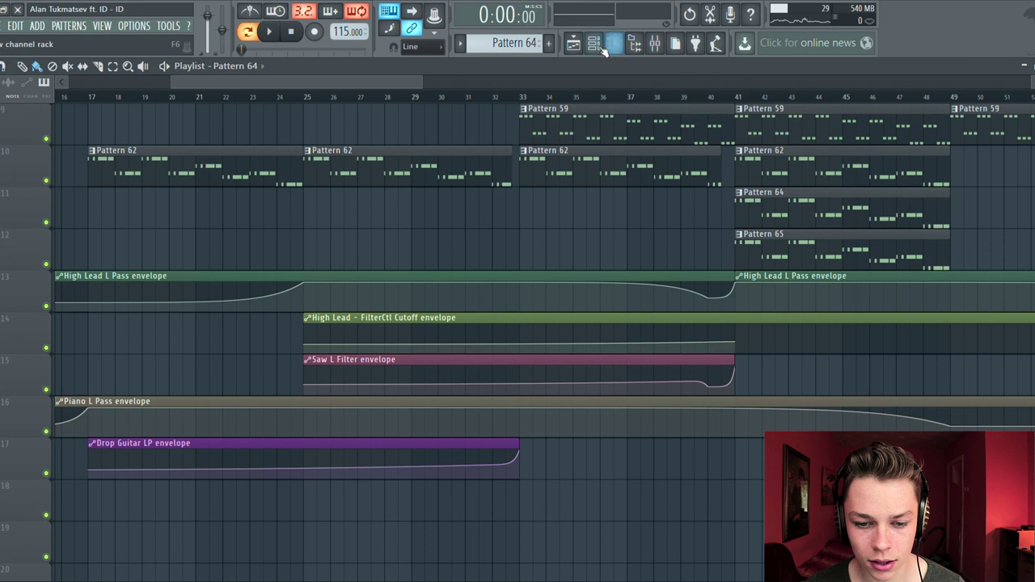
{"action": "left_click", "coordinate": [654, 43]}
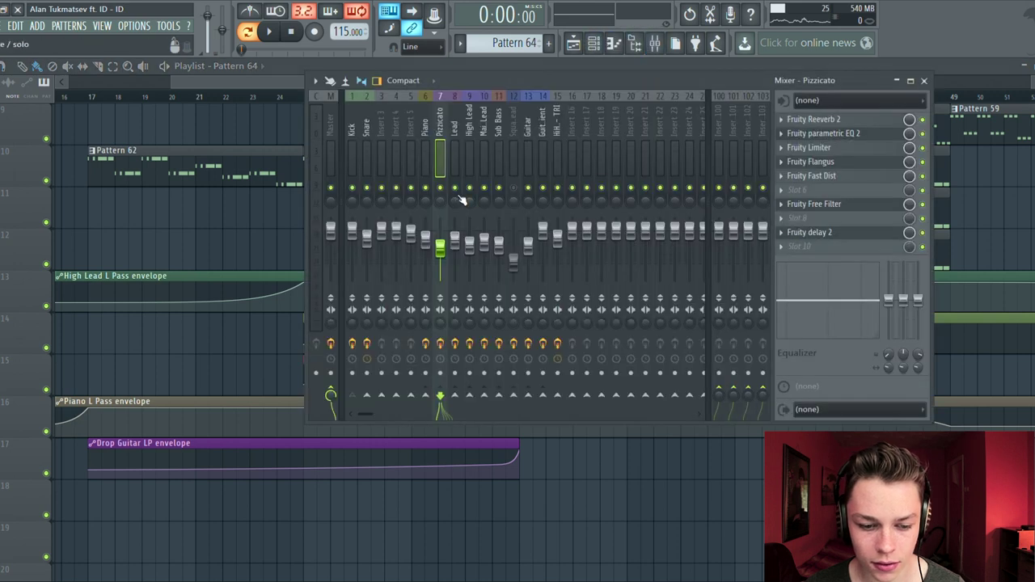
{"action": "key", "text": "space"}
{"action": "left_click", "coordinate": [519, 121]}
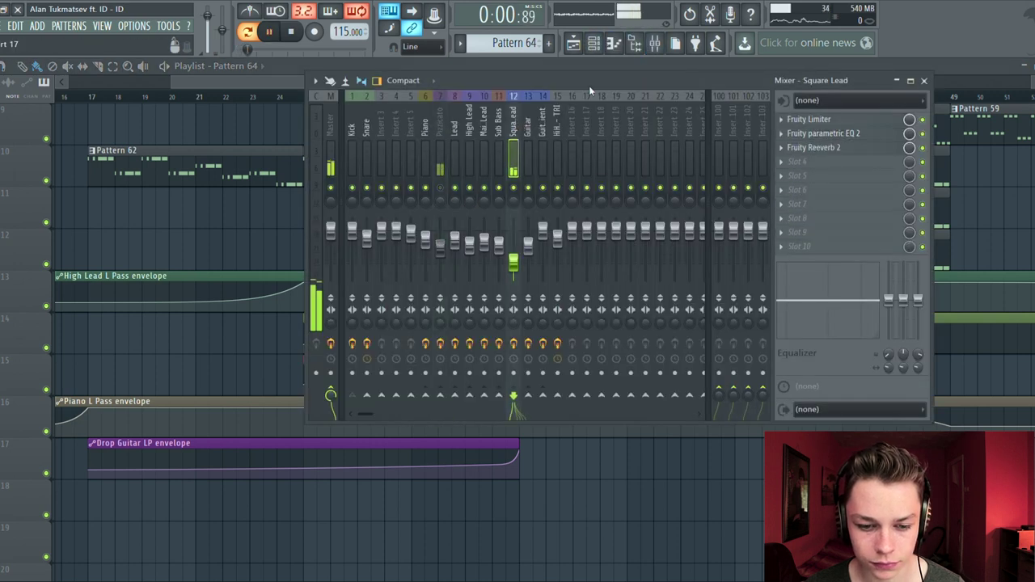
{"action": "left_click", "coordinate": [593, 43]}
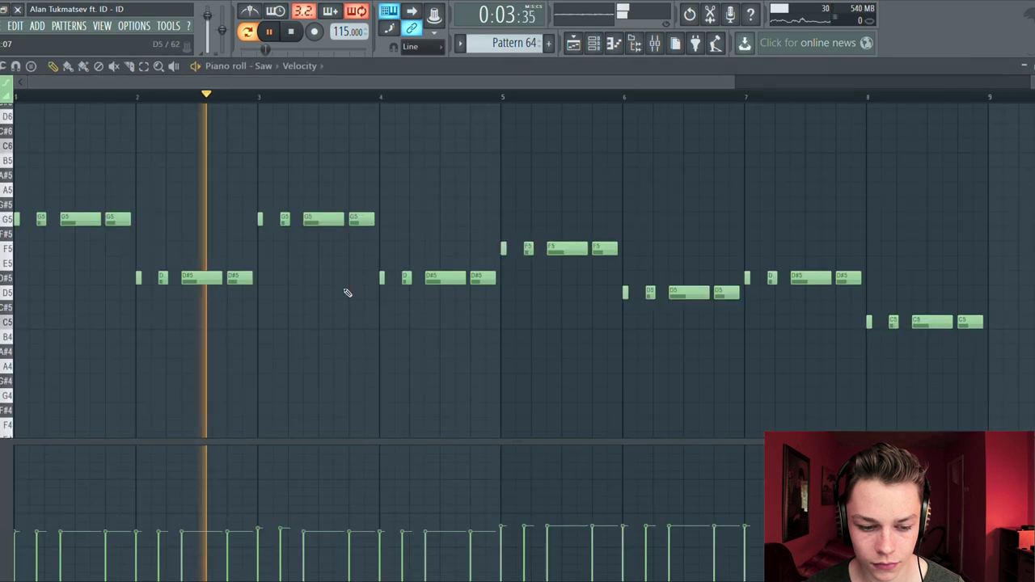
{"action": "left_click", "coordinate": [350, 285]}
{"action": "key", "text": "space"}
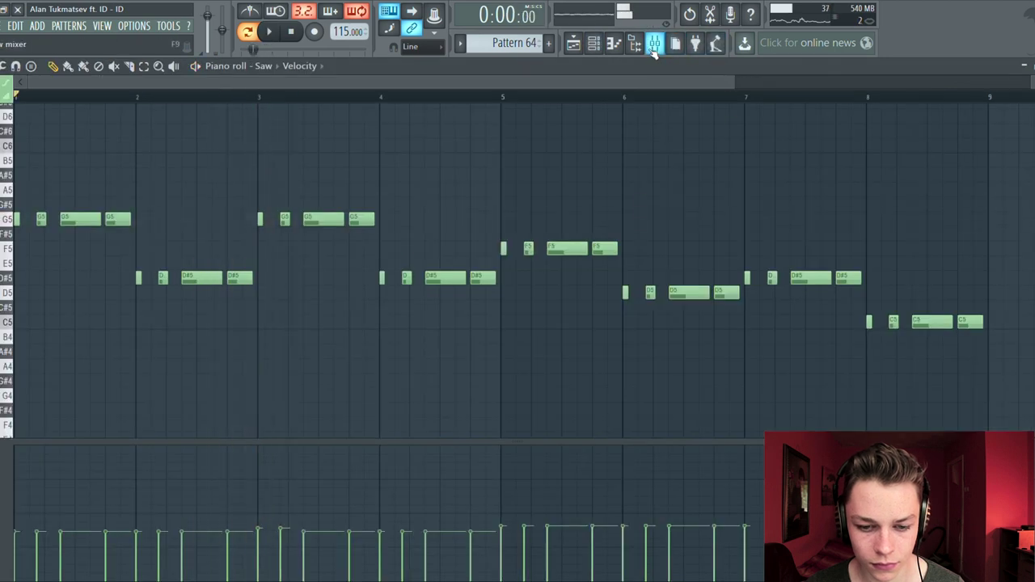
Inspect the Fruity parametric EQ 2 and Fruity Reeverb 2 settings on the Square Lead track and audition Pattern 64
{"action": "left_click", "coordinate": [654, 43]}
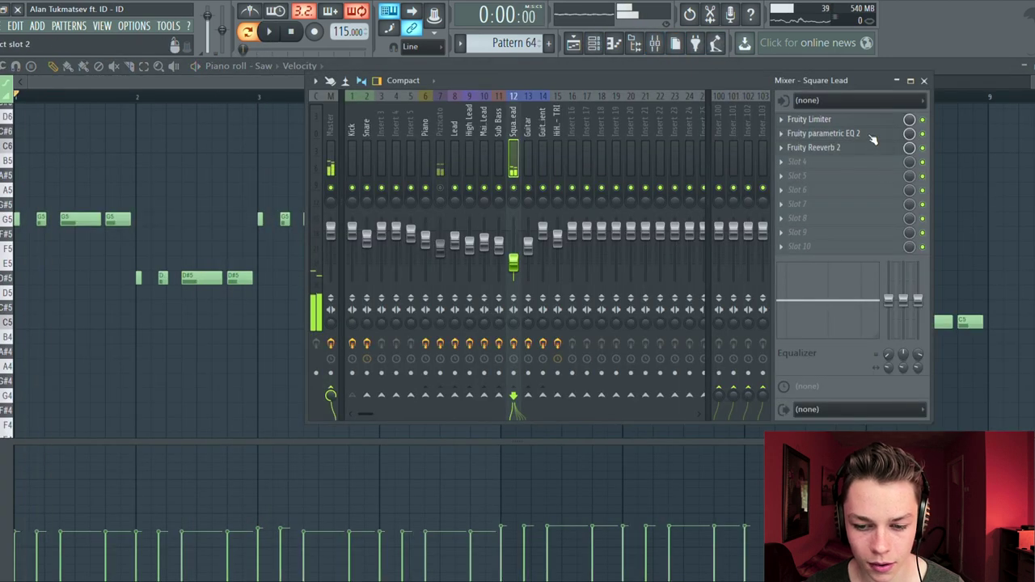
{"action": "left_click", "coordinate": [821, 134]}
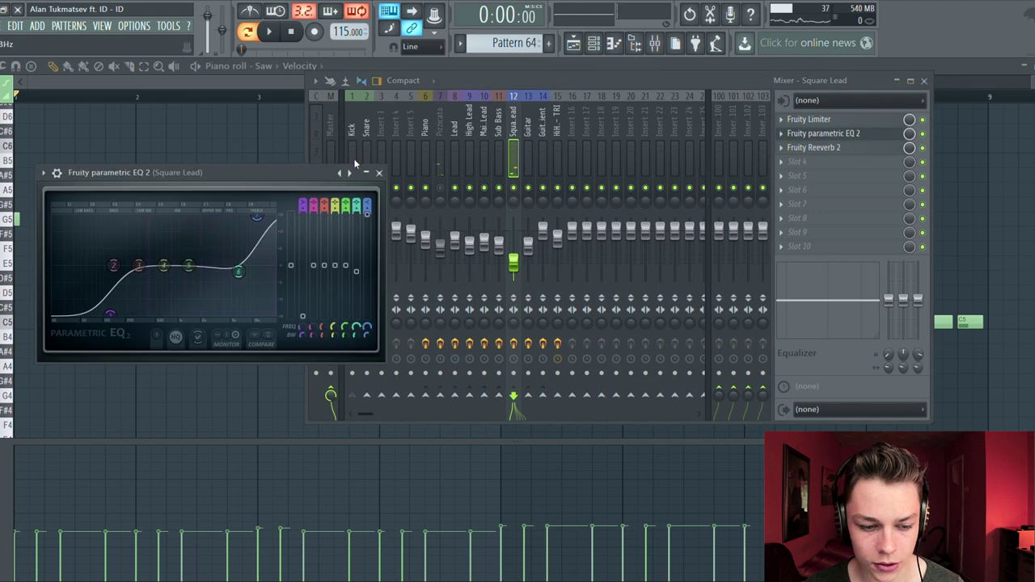
{"action": "left_click_drag", "start_coordinate": [286, 180], "coordinate": [489, 139]}
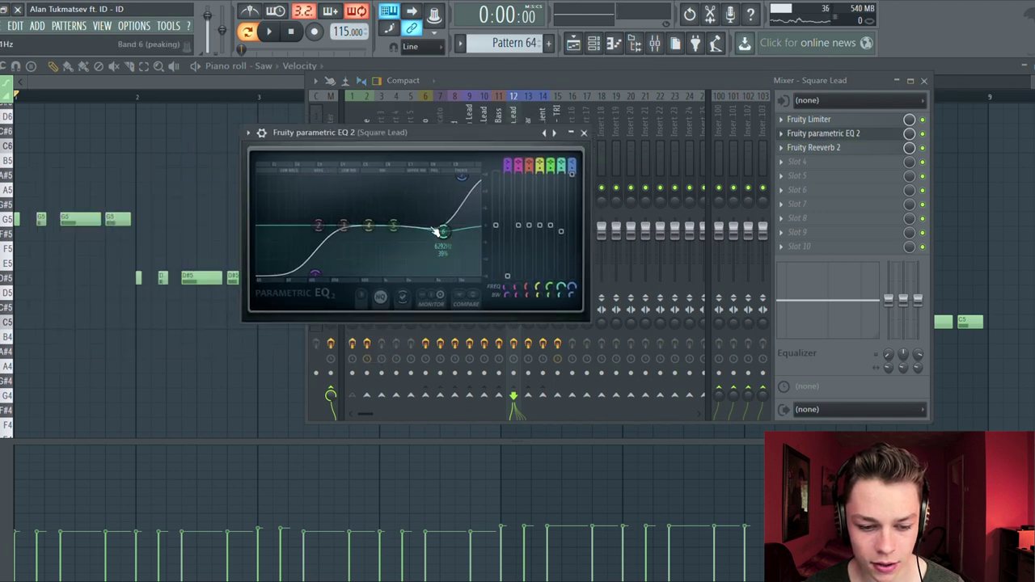
{"action": "left_click", "coordinate": [810, 159]}
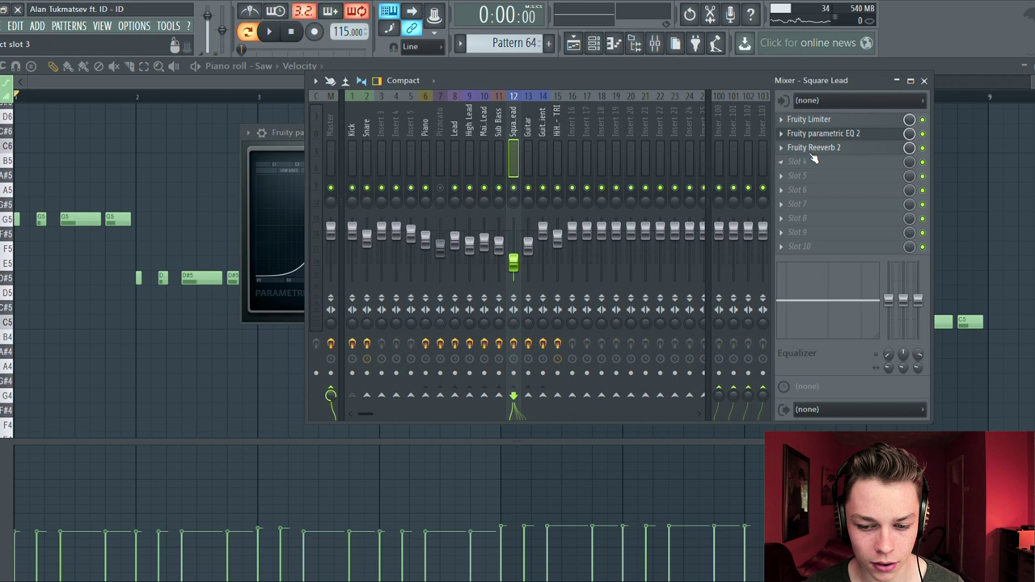
{"action": "left_click", "coordinate": [813, 151]}
{"action": "key", "text": "space"}
{"action": "left_click_drag", "start_coordinate": [535, 259], "coordinate": [598, 130]}
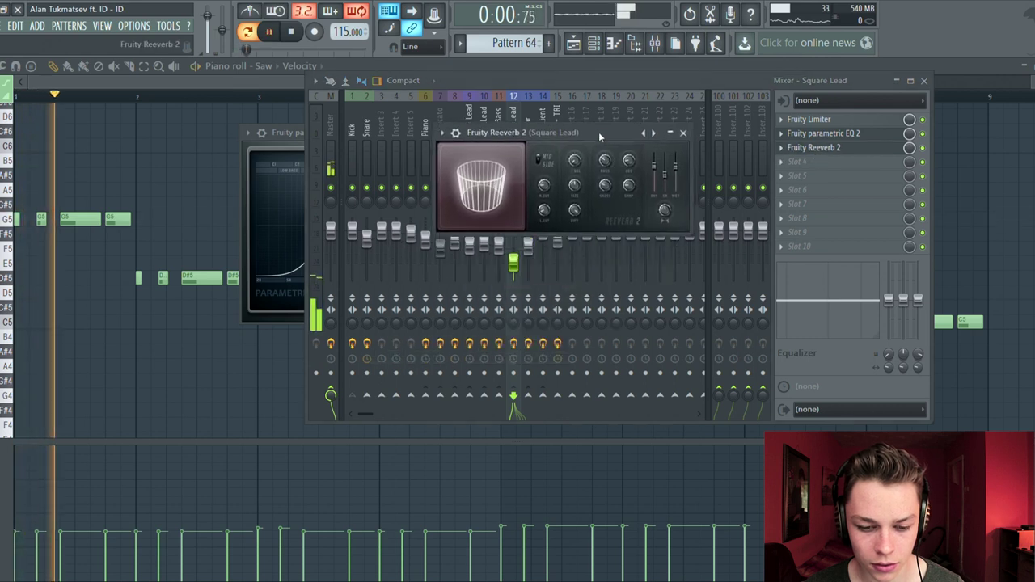
Select Pattern 65 in the playlist and play it with the channel rack and mixer in view
{"action": "key", "text": "F5"}
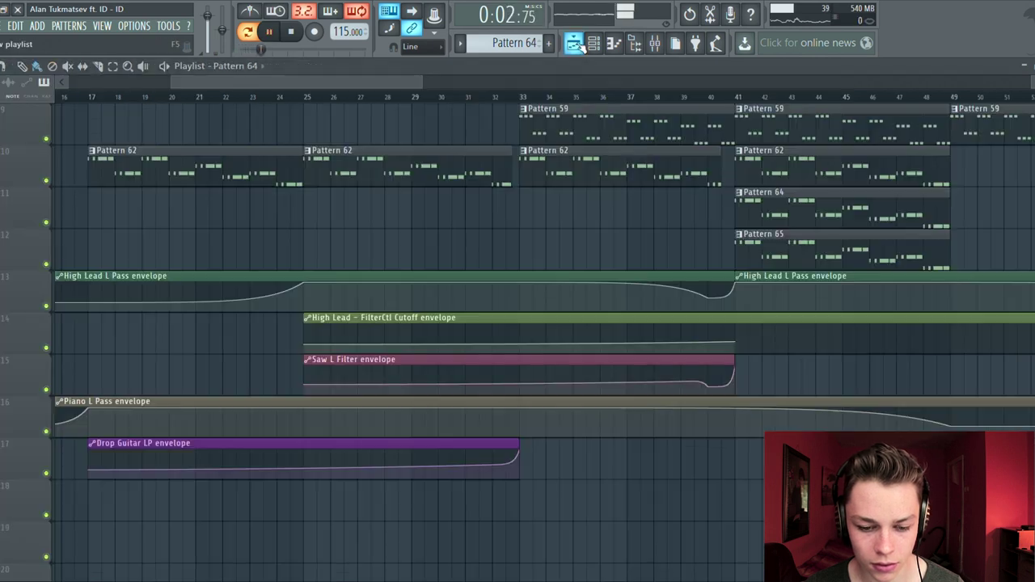
{"action": "key", "text": "space"}
{"action": "left_click", "coordinate": [795, 259]}
{"action": "left_click", "coordinate": [593, 42]}
{"action": "key", "text": "space"}
{"action": "left_click", "coordinate": [655, 43]}
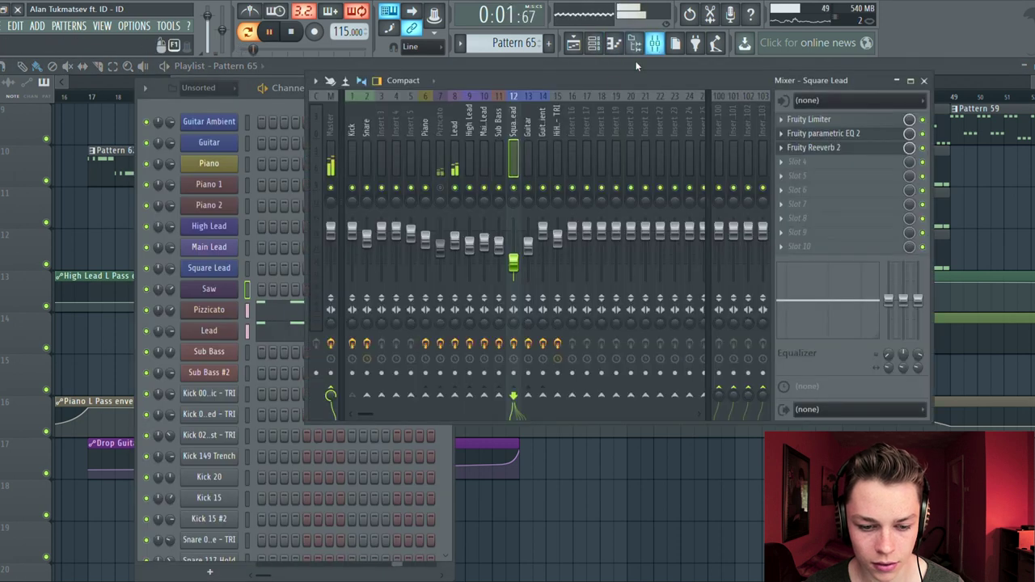
Select the Lead mixer track to view its effects and audition Pattern 65 with Pizzicato unmuted and muted
{"action": "key", "text": "space"}
{"action": "left_click", "coordinate": [455, 130]}
{"action": "key", "text": "space"}
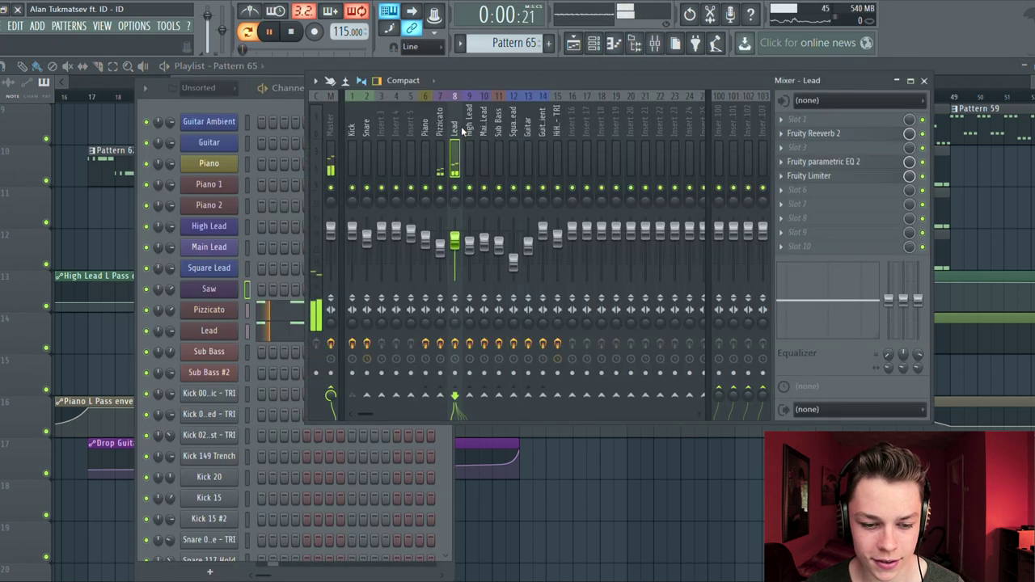
{"action": "key", "text": "space"}
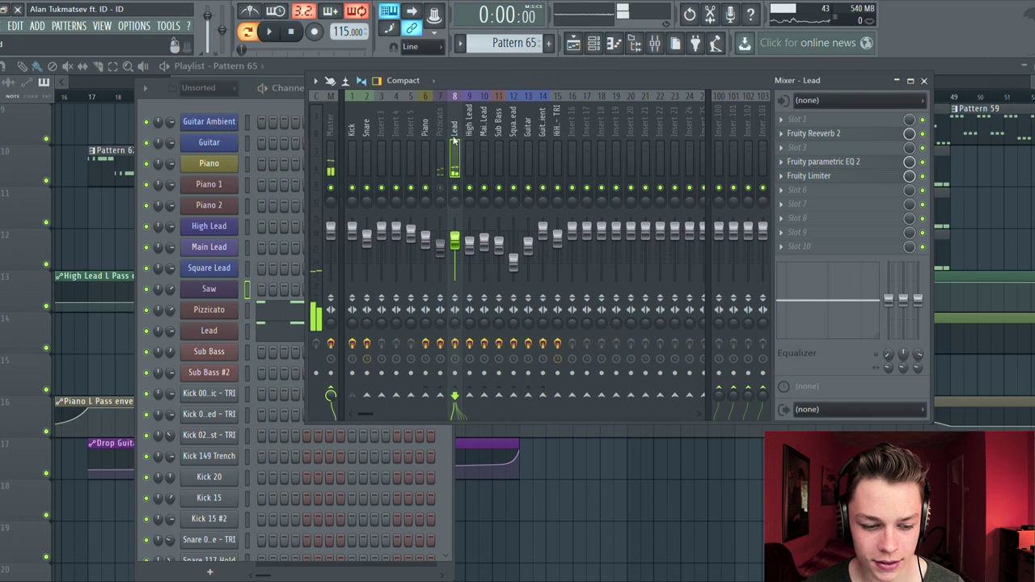
{"action": "key", "text": "space"}
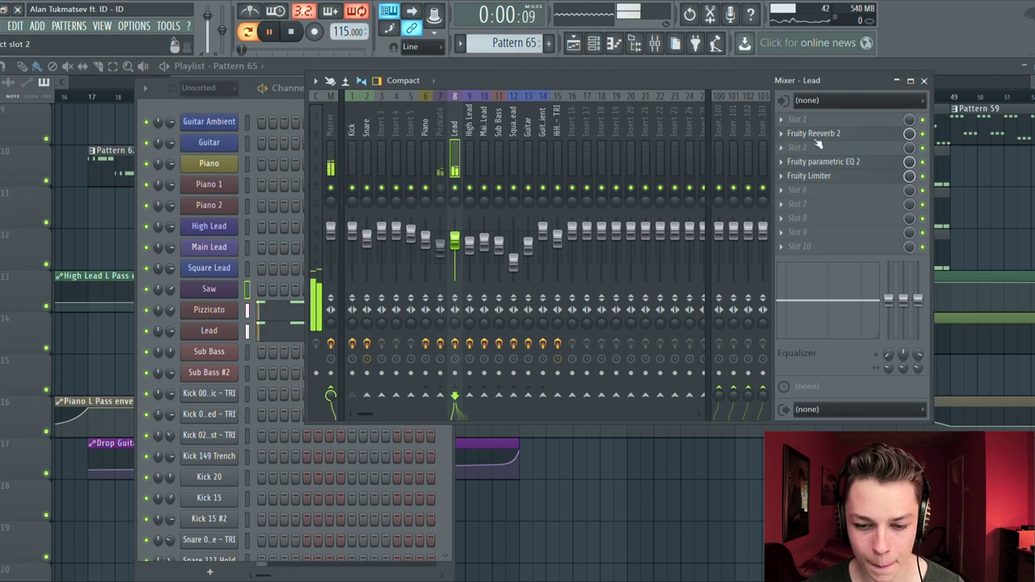
Inspect the Fruity Reeverb 2, Fruity parametric EQ 2 and Fruity Limiter settings on the Lead track
{"action": "left_click", "coordinate": [840, 136]}
{"action": "left_click_drag", "start_coordinate": [444, 191], "coordinate": [602, 153]}
{"action": "key", "text": "space"}
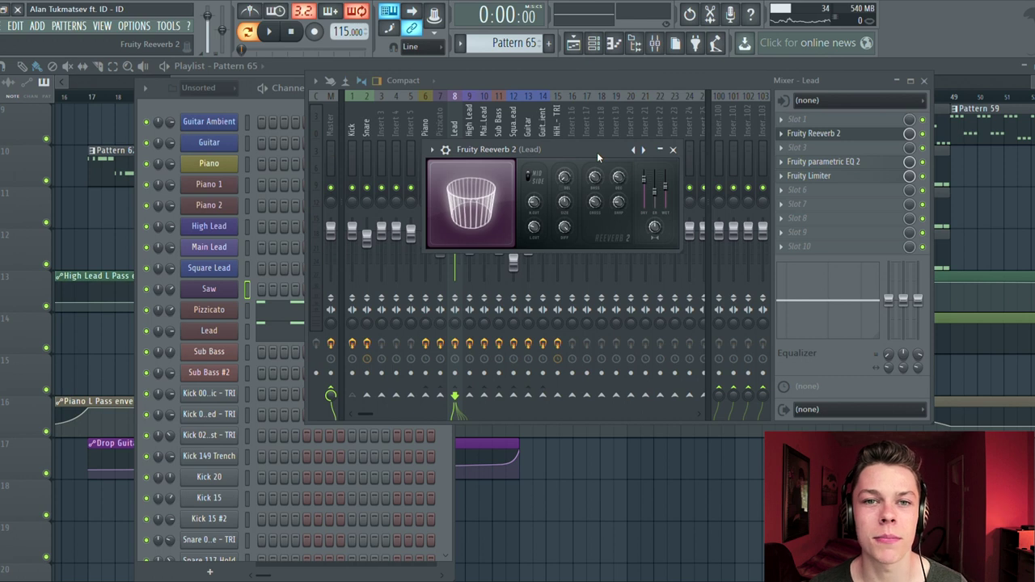
{"action": "left_click_drag", "start_coordinate": [597, 152], "coordinate": [577, 150]}
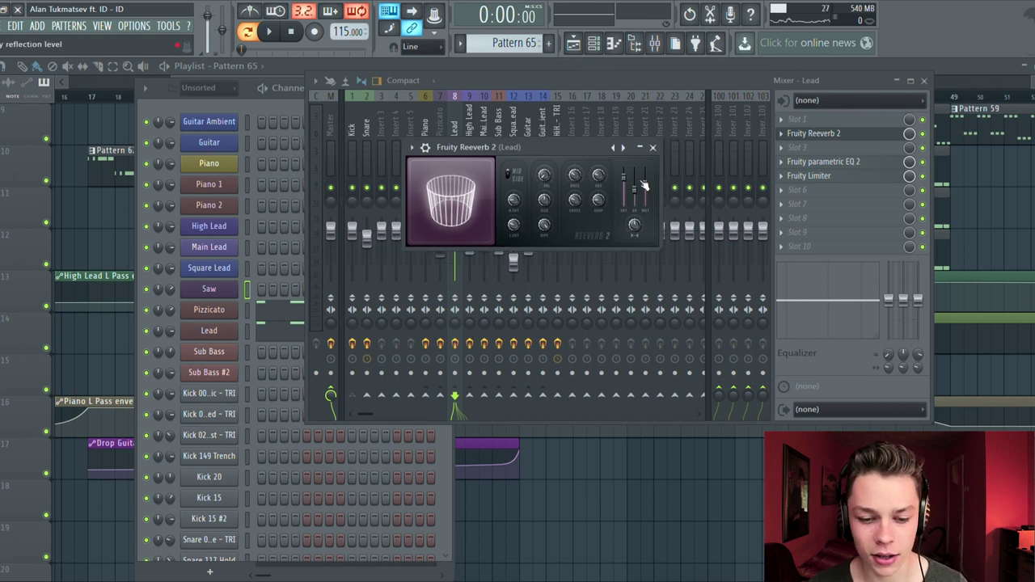
{"action": "left_click", "coordinate": [854, 163]}
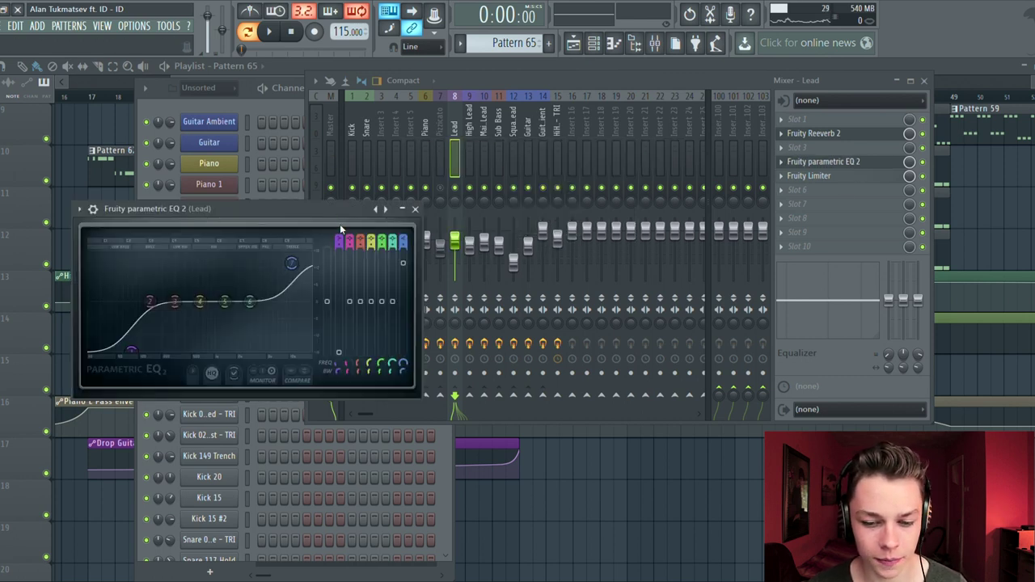
{"action": "left_click", "coordinate": [816, 177]}
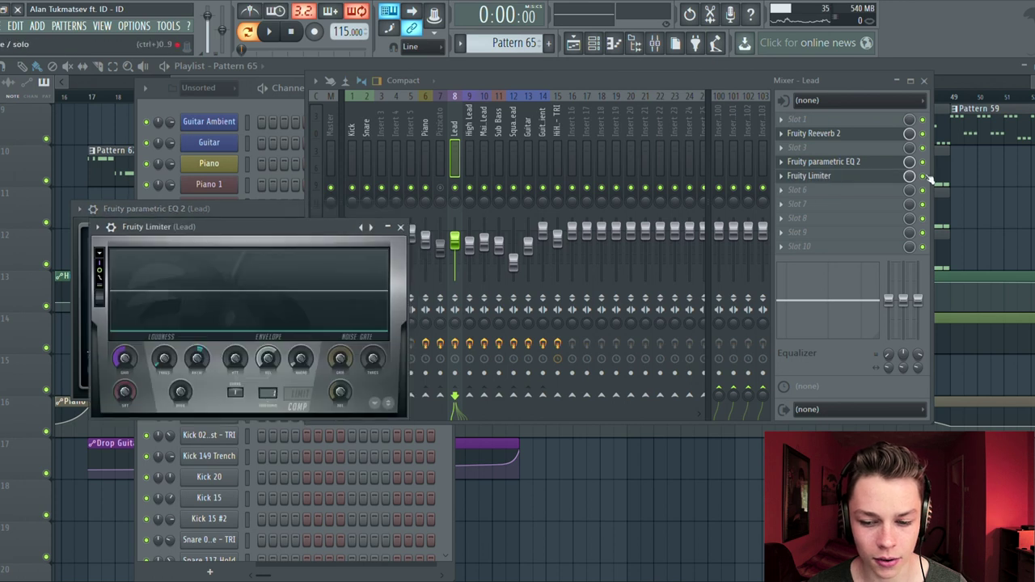
Mute the Lead mixer track with Pizzicato unmuted, and audition Pattern 65 with the Pizzicato track selected
{"action": "left_click", "coordinate": [274, 110]}
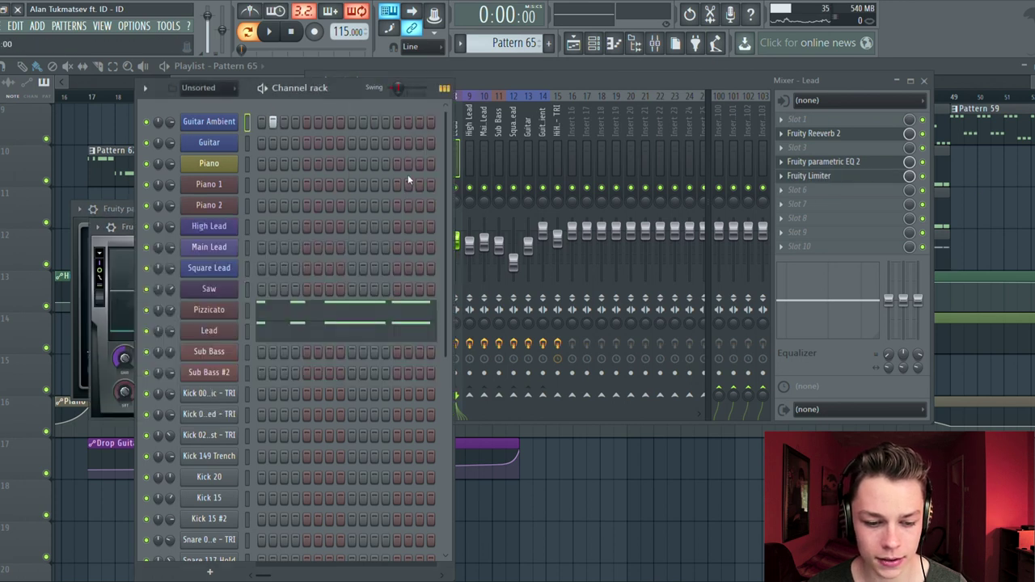
{"action": "left_click", "coordinate": [469, 113]}
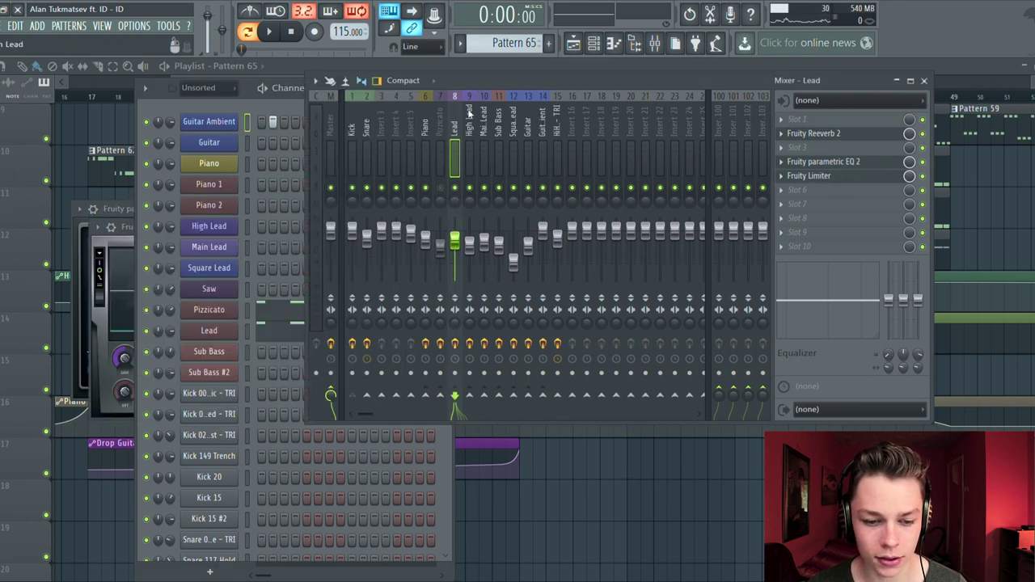
{"action": "left_click", "coordinate": [454, 188]}
{"action": "key", "text": "space"}
{"action": "left_click", "coordinate": [271, 119]}
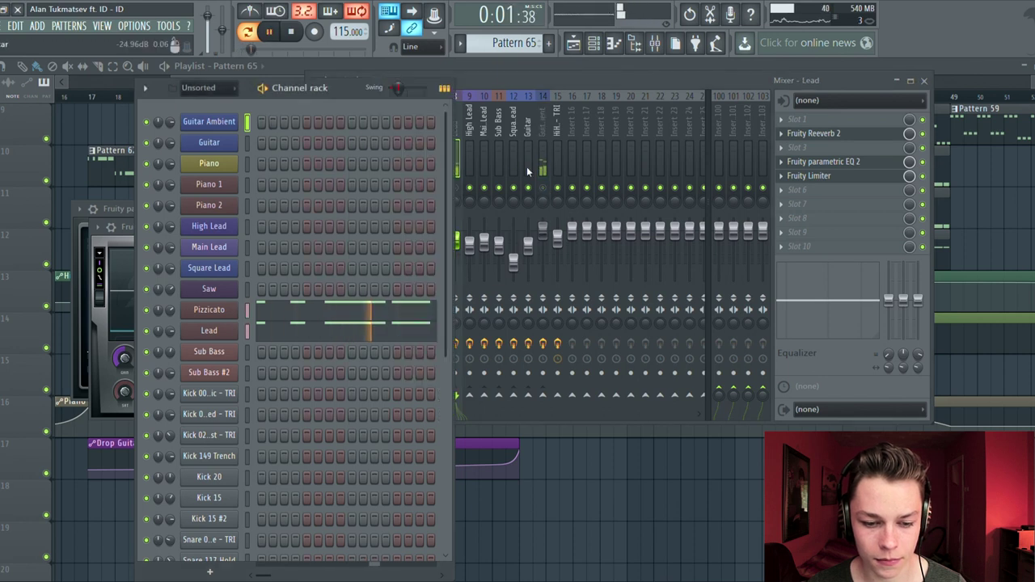
{"action": "left_click", "coordinate": [502, 95]}
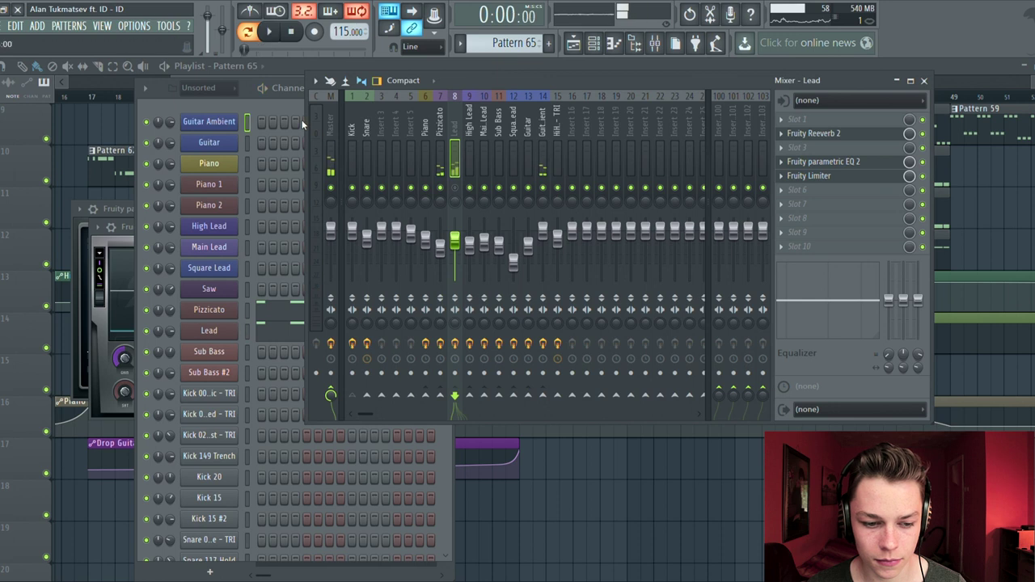
{"action": "left_click", "coordinate": [439, 132]}
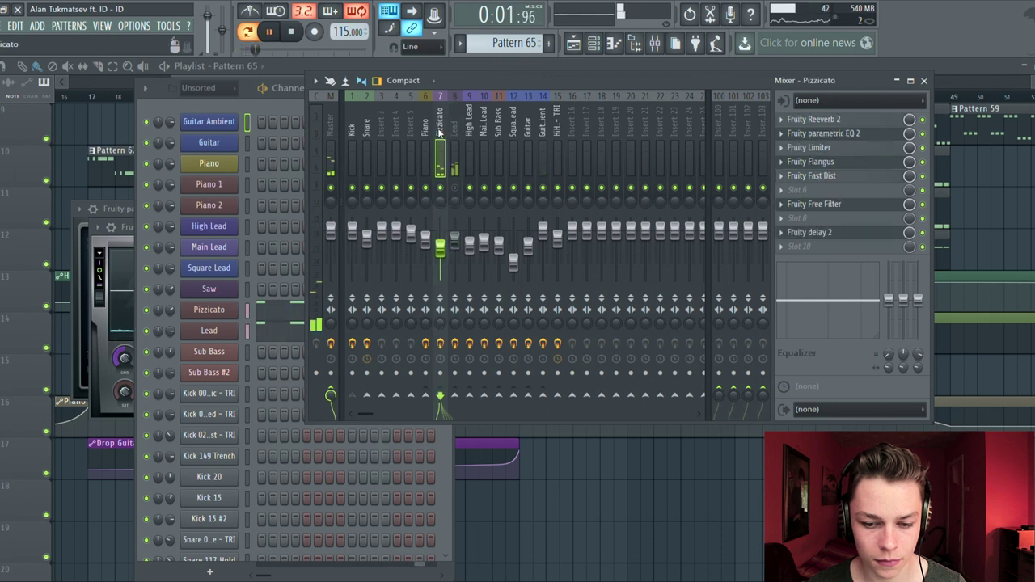